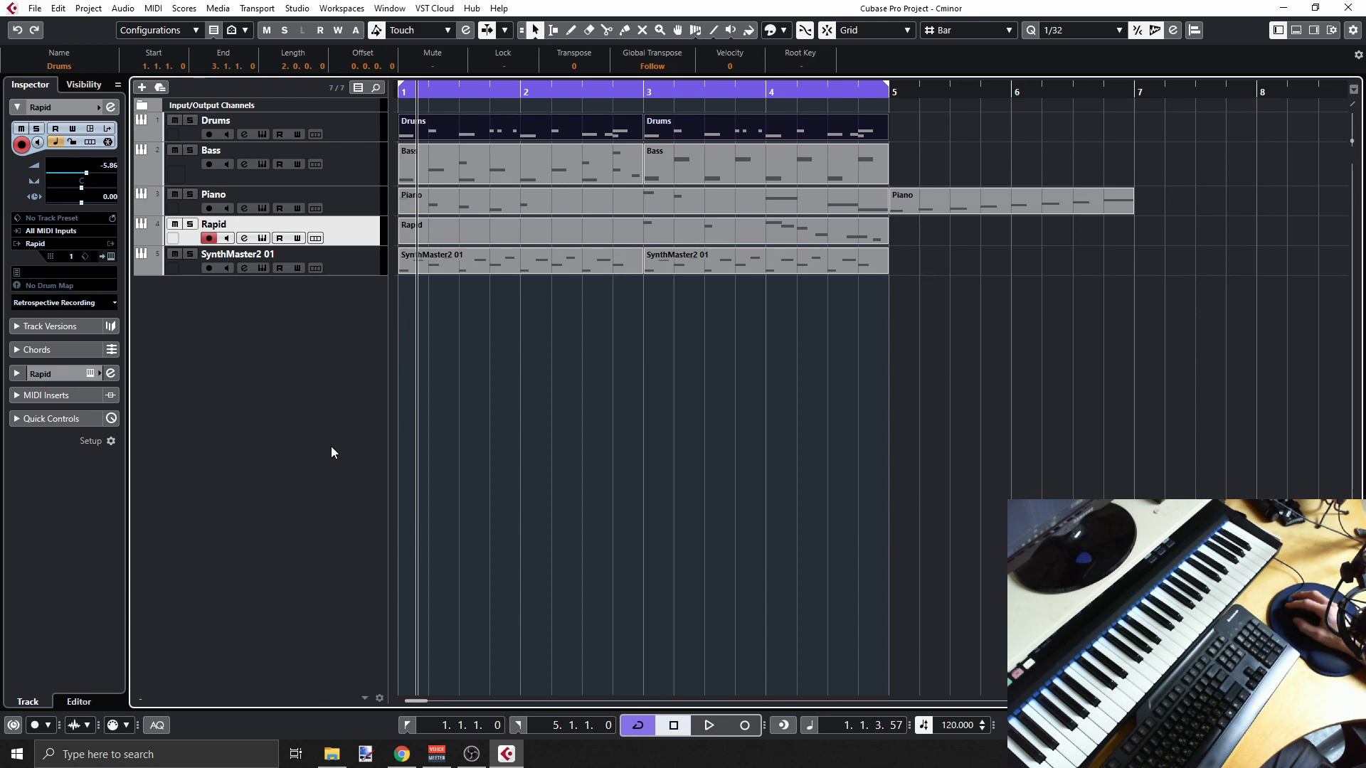
Switch to Chrome and search Google for "c minor chord"
left_click(402, 754)
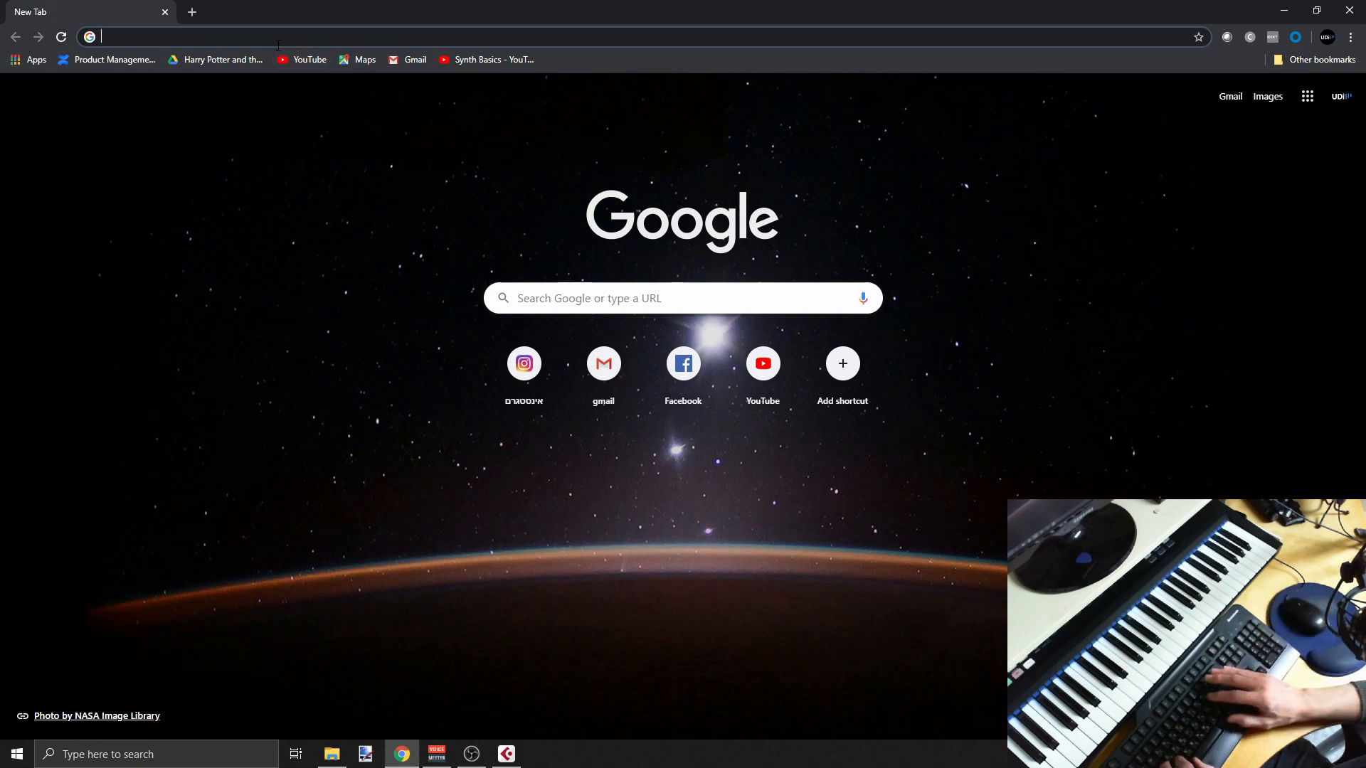
type("c minor")
key("Down")
key("Down")
key("Down")
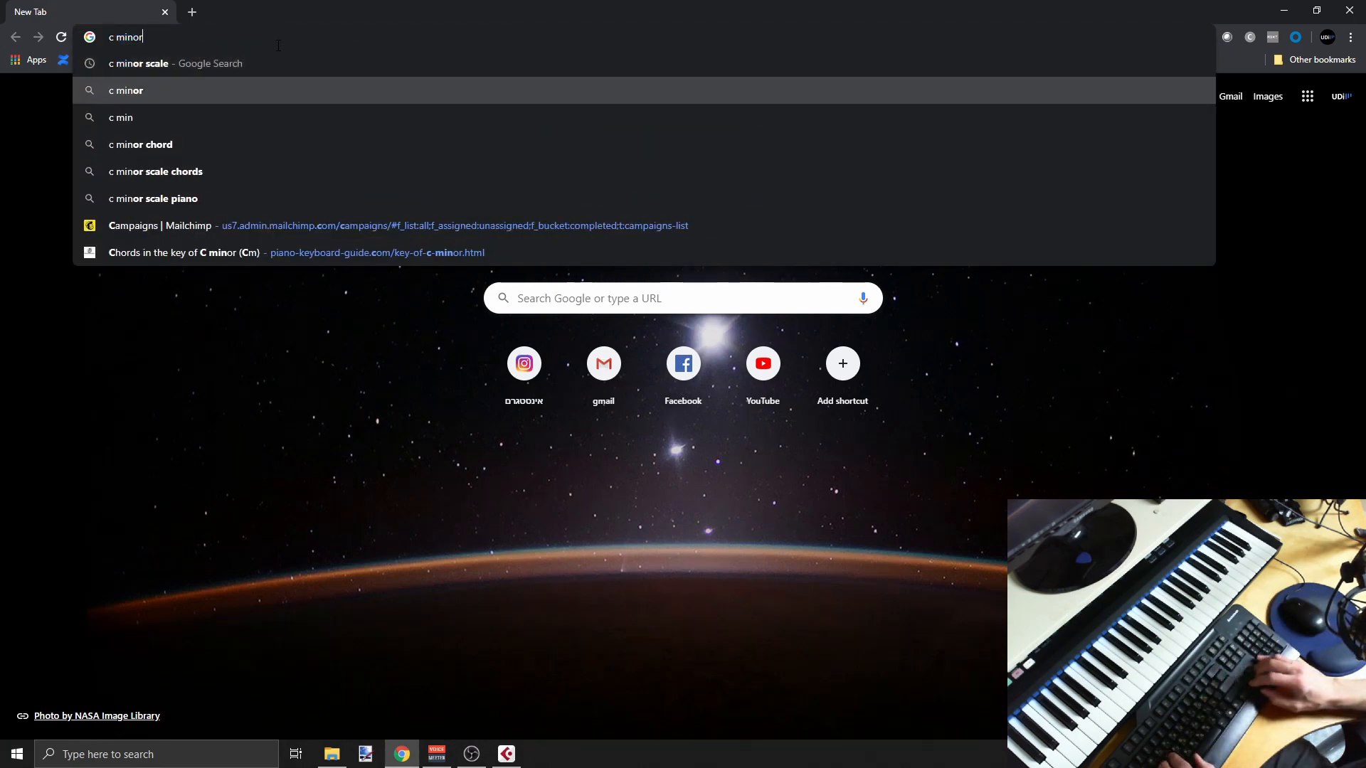
key("Return")
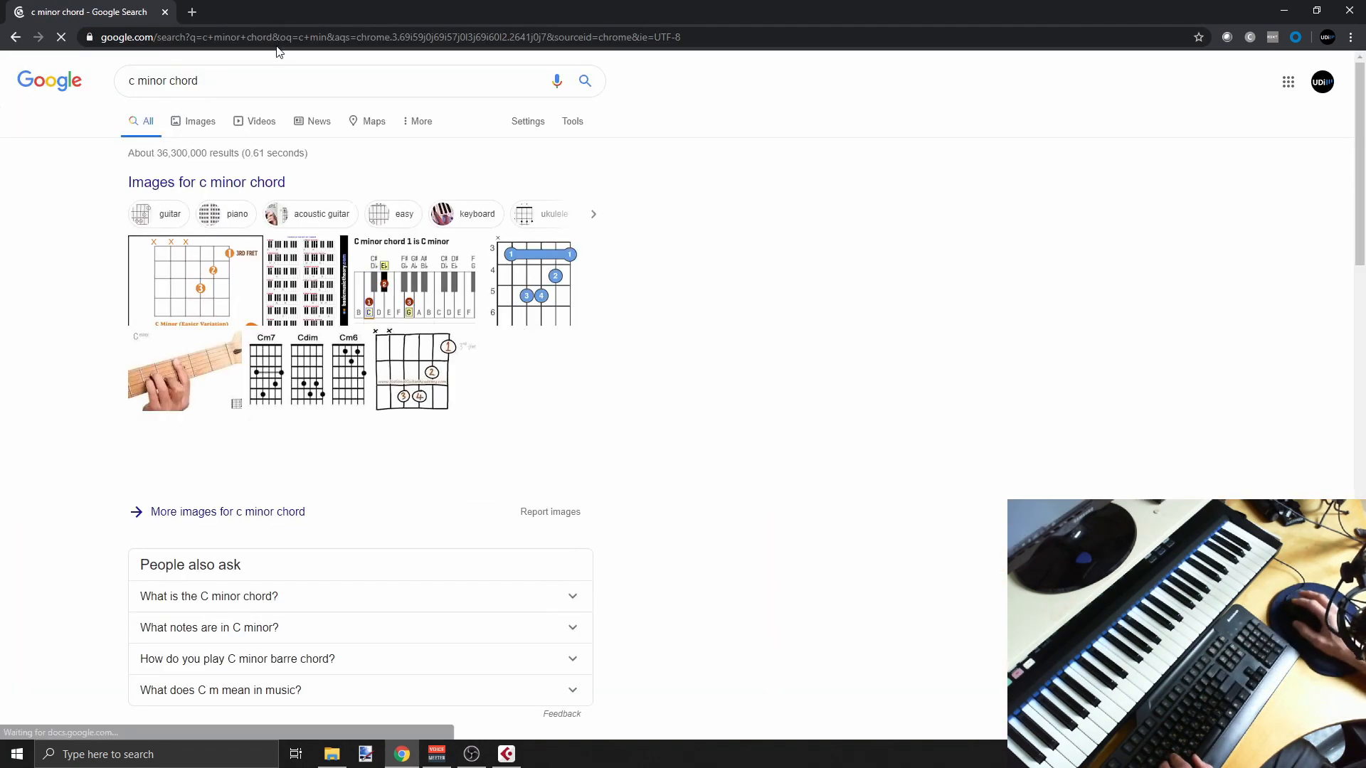
Open the Piano-Keyboard-Guide.com page on chords in the key of C minor and examine its chord chart and scale diagrams
scroll(373, 491, "down", 7)
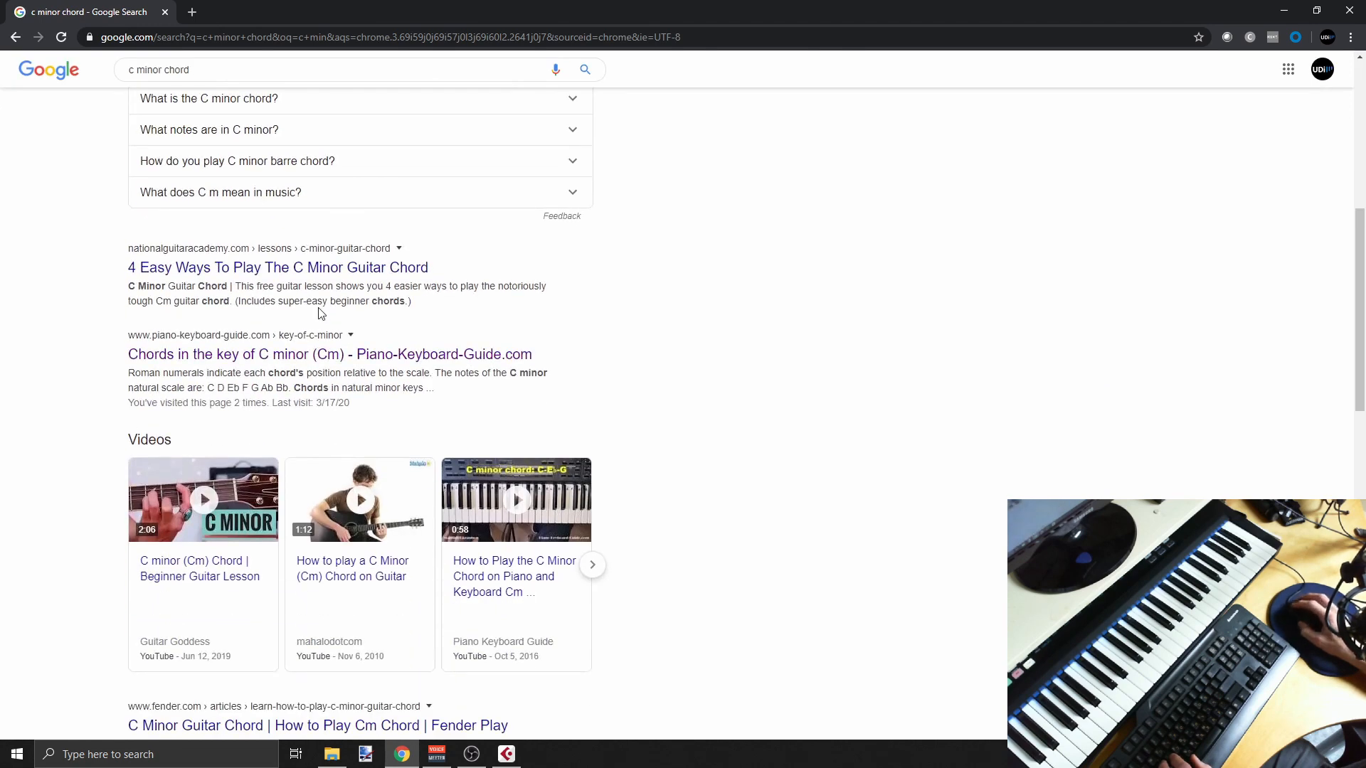
left_click(318, 360)
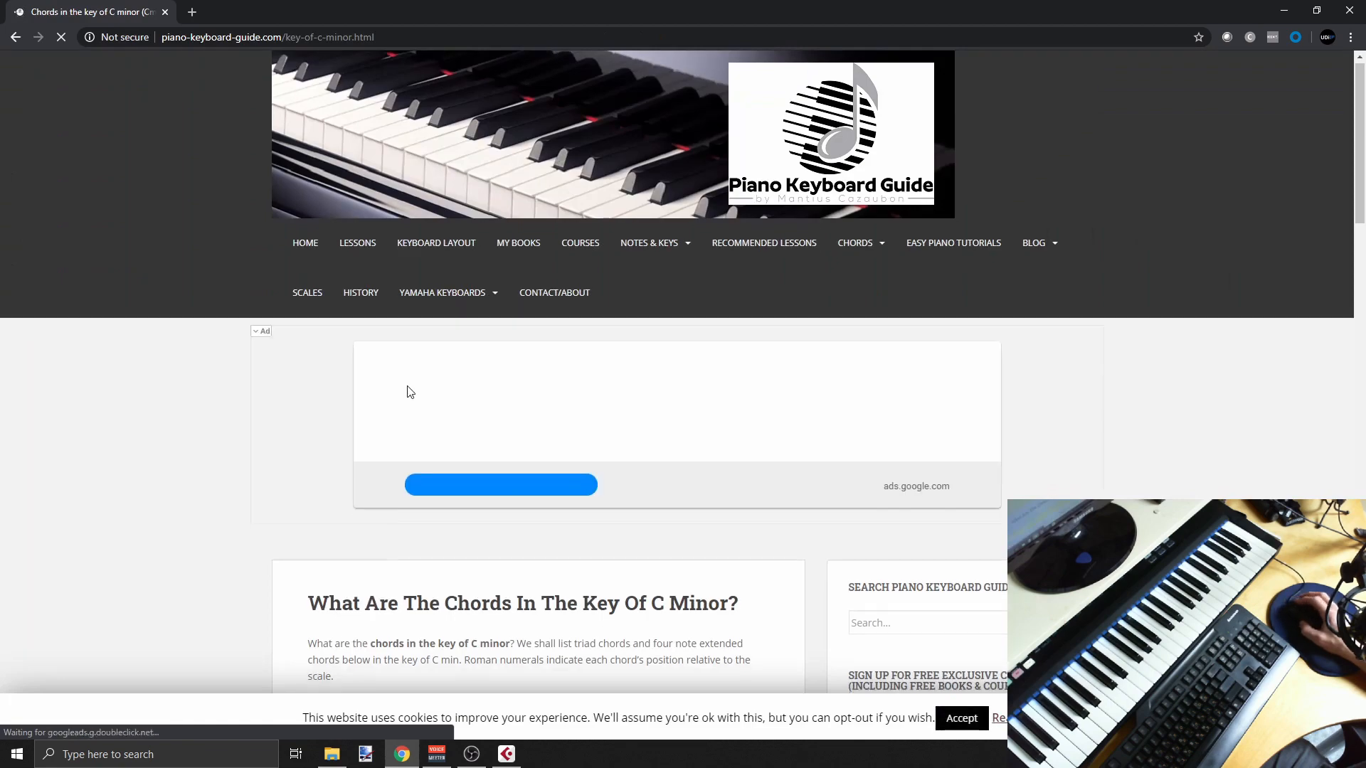
scroll(413, 388, "down", 10)
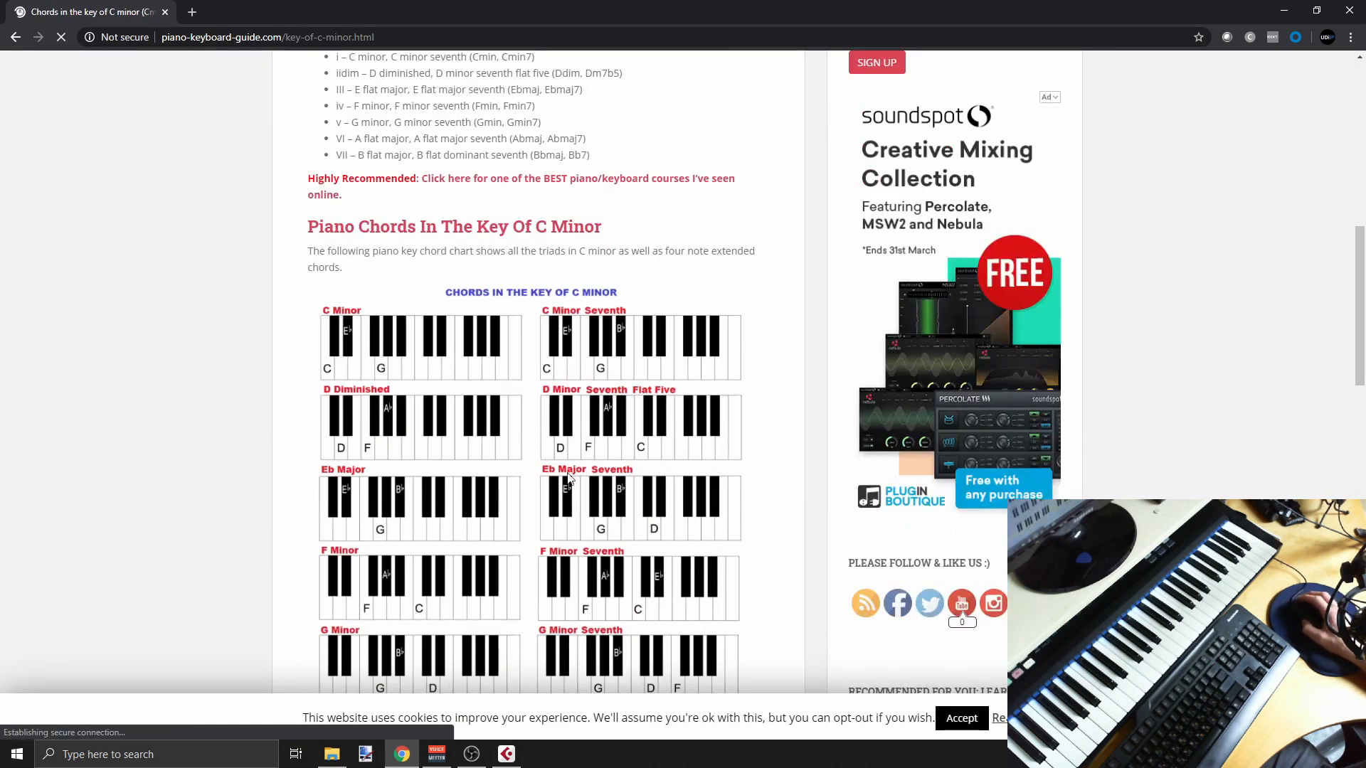
scroll(561, 459, "down", 15)
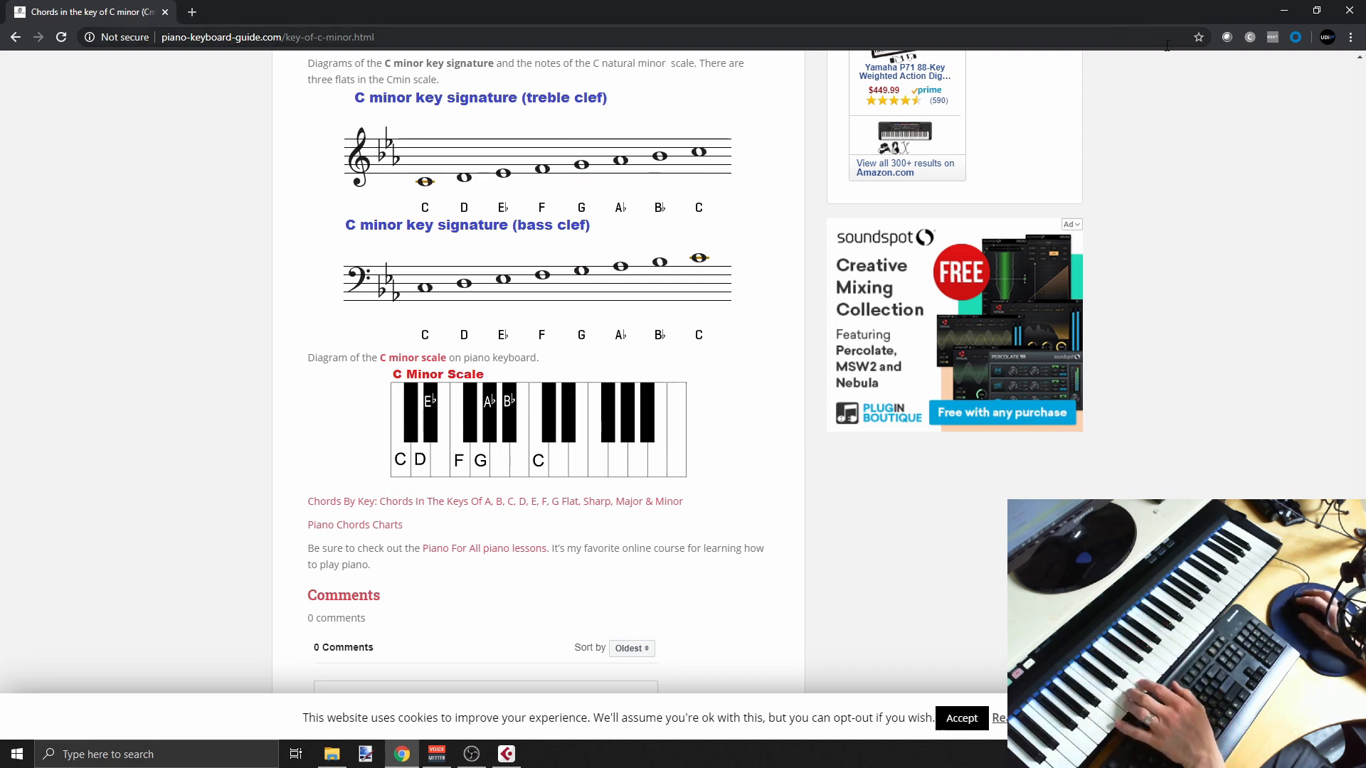
Return to Cubase, open the notes of the Piano part at bar 5 and set the cycle range to that part
left_click(1284, 10)
left_click(502, 326)
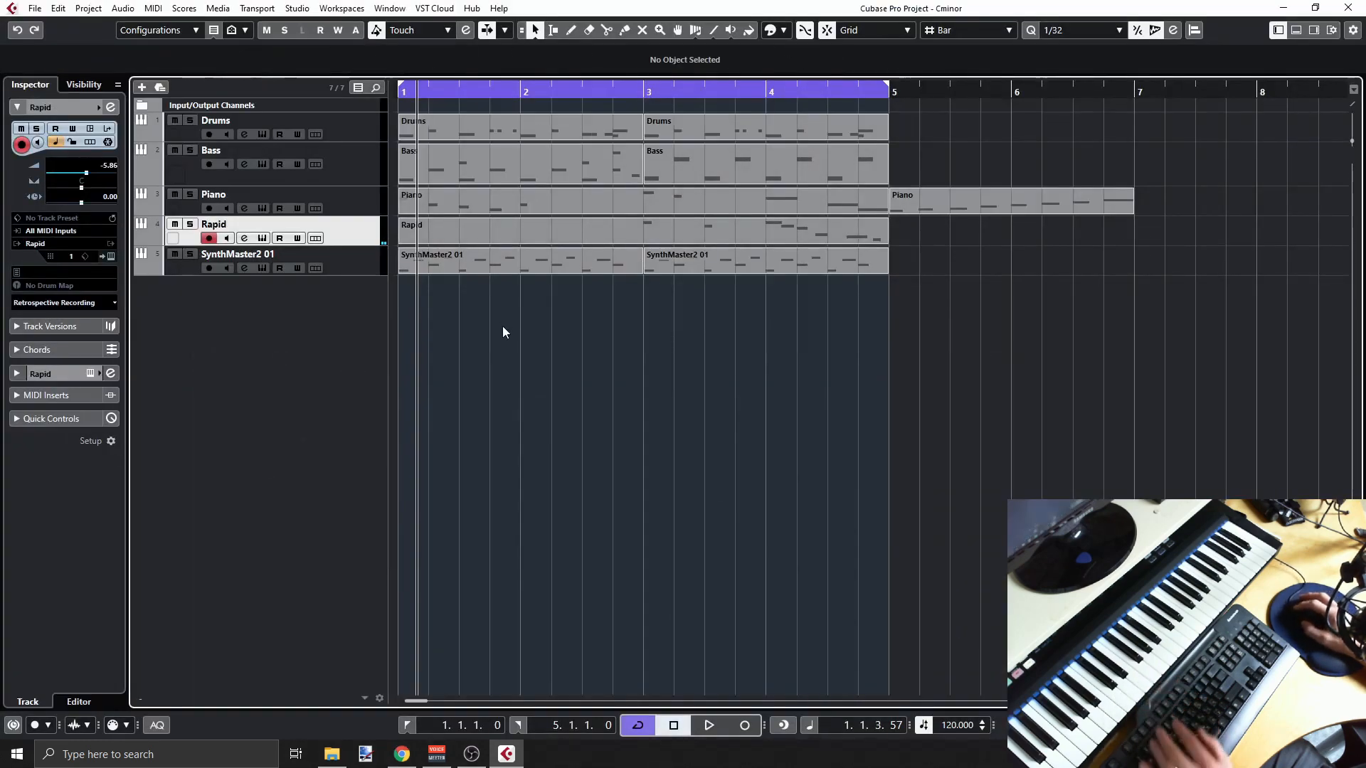
double_click(945, 202)
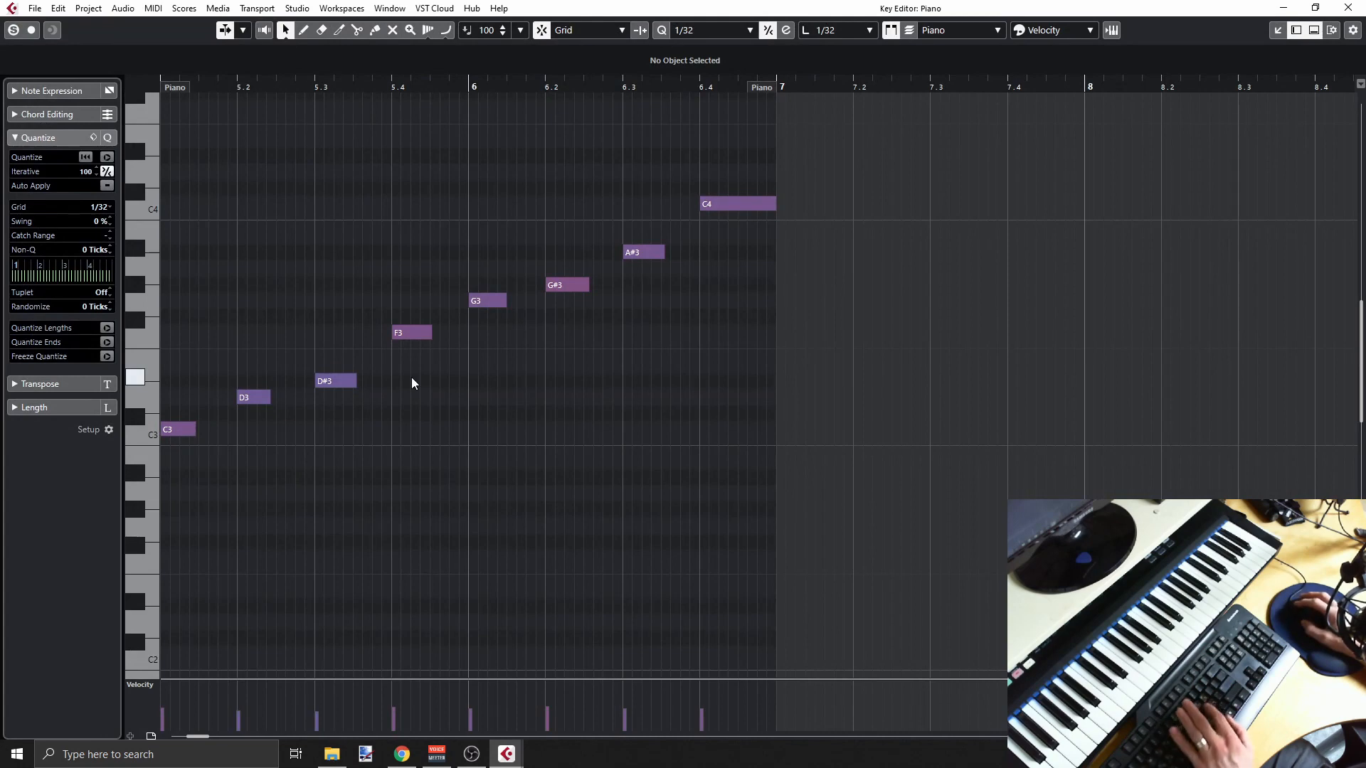
key("p")
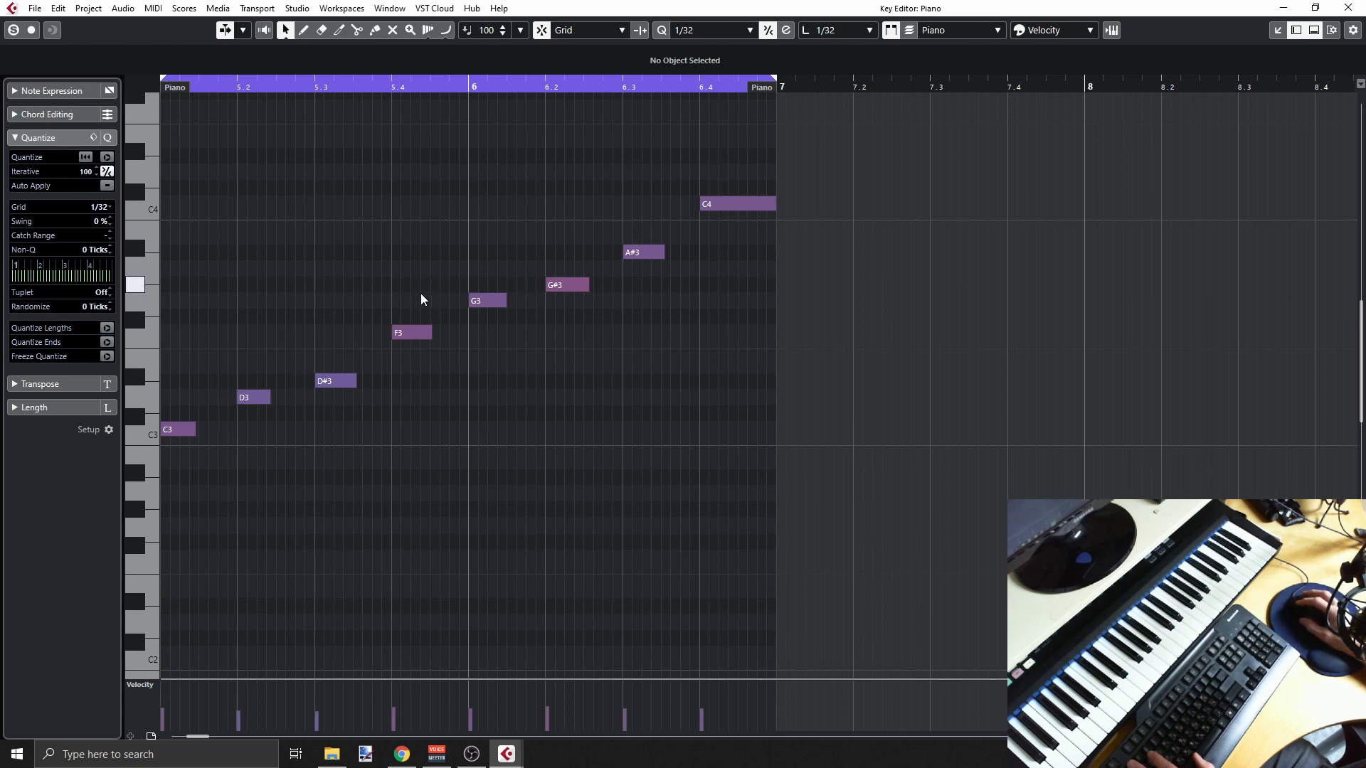
Check playback and review the scale notes of the Piano part at bar 5 in the Key Editor
key("space")
left_click(1347, 8)
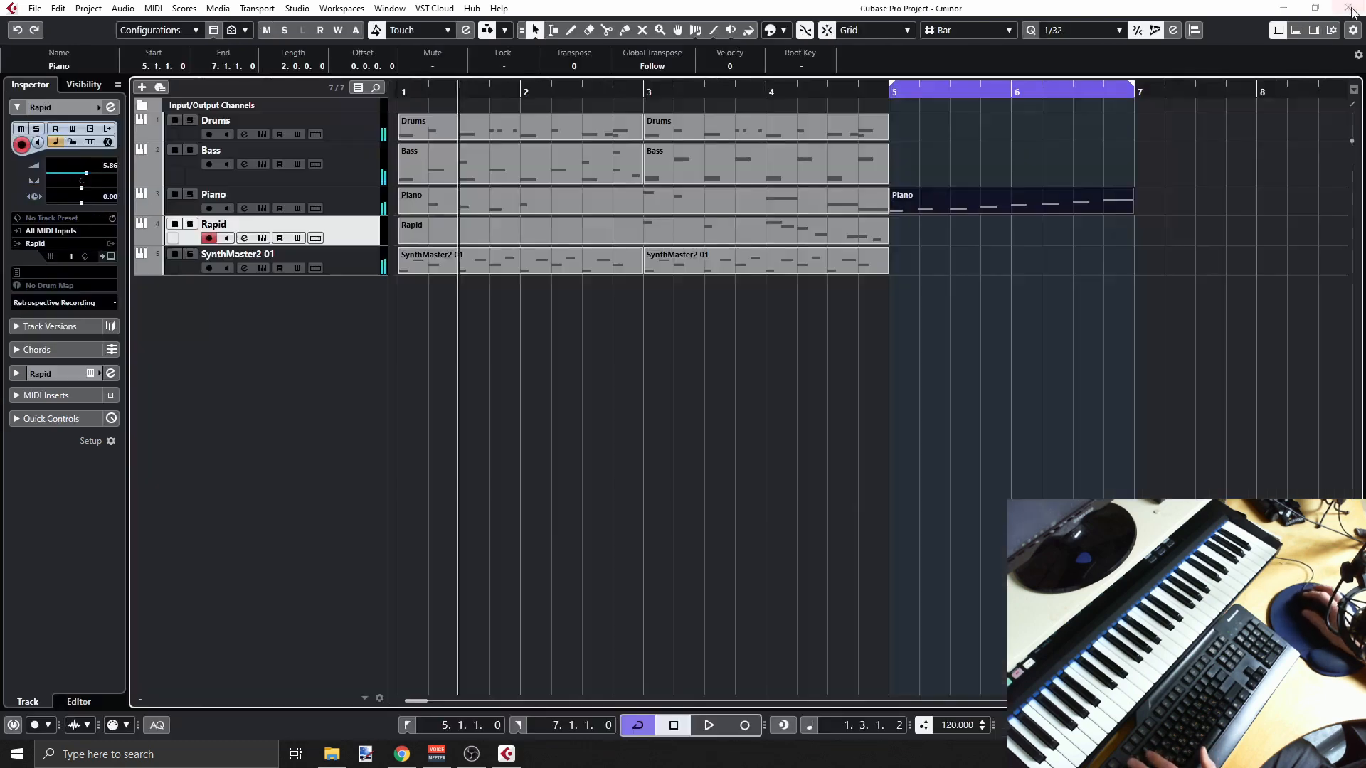
double_click(932, 206)
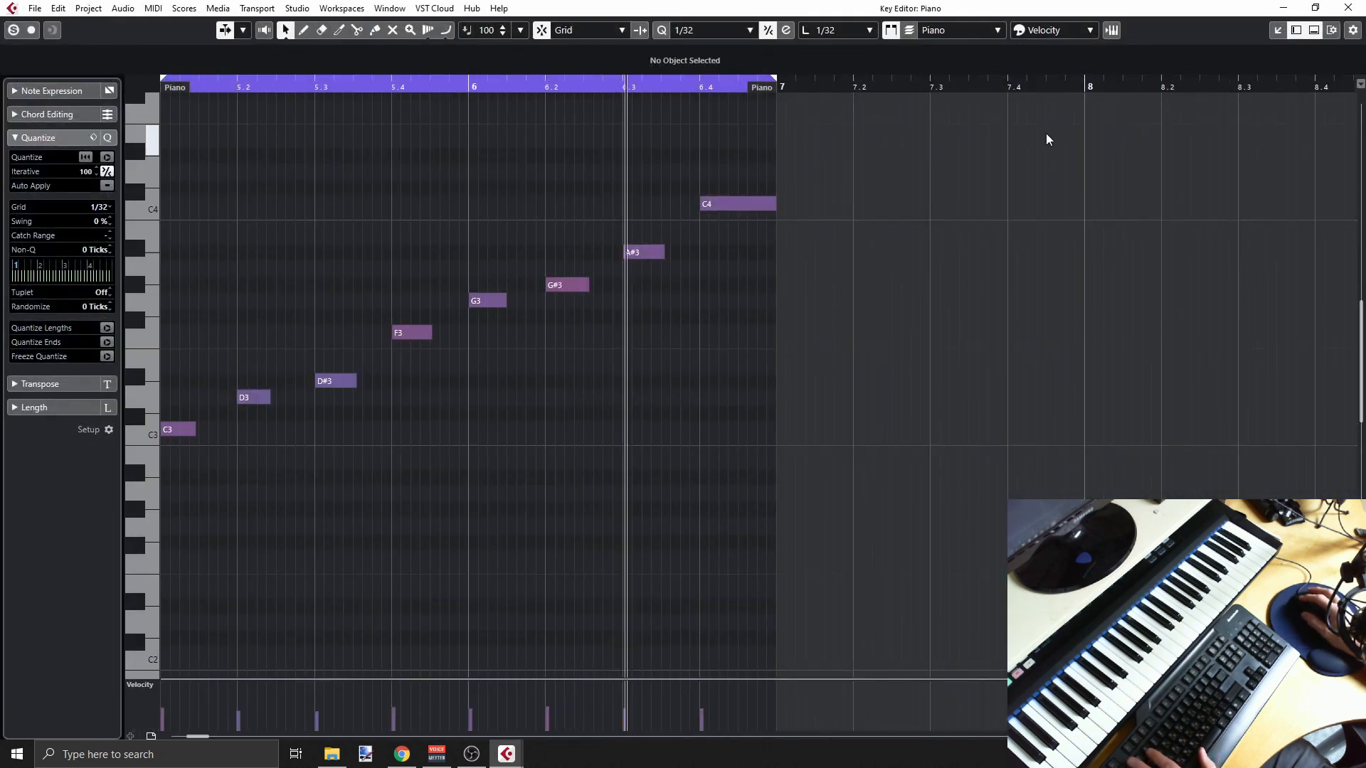
left_click(1348, 7)
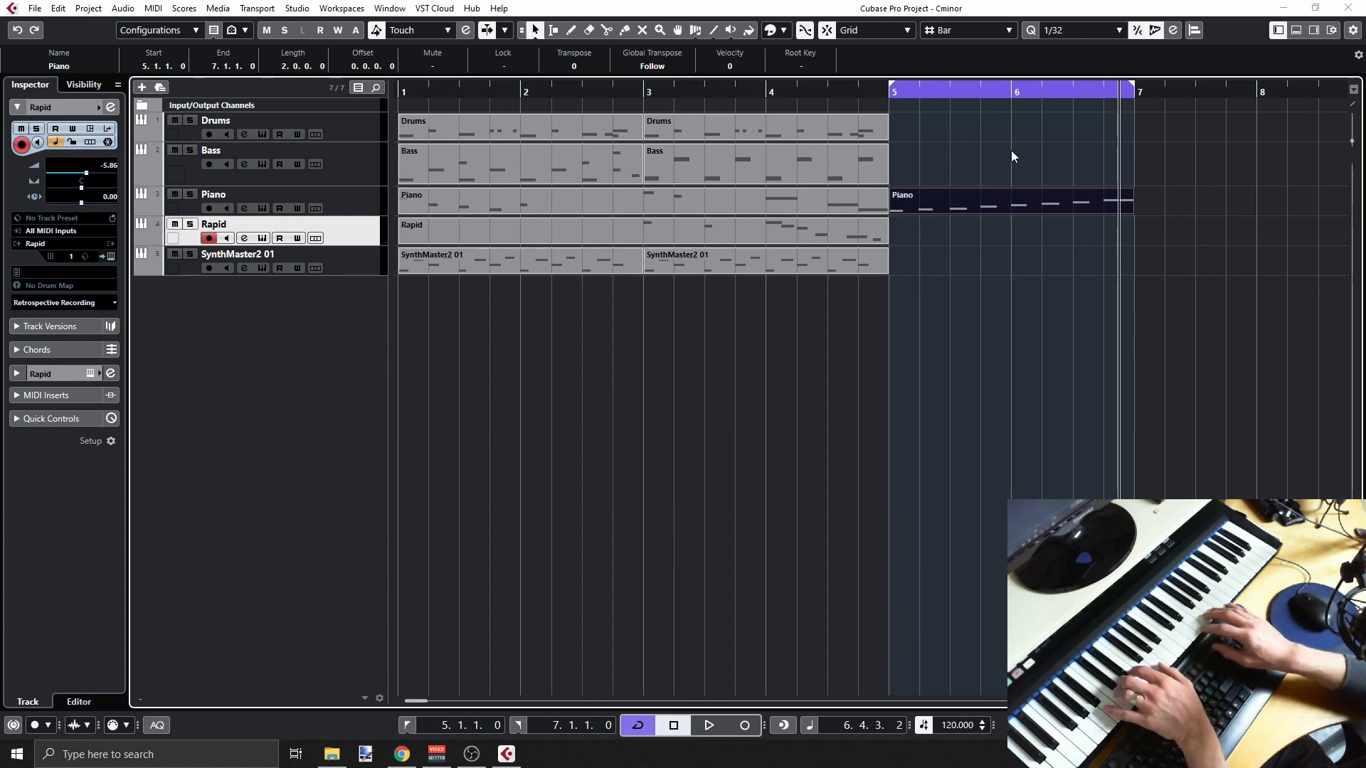
Select the Piano track and view its Komplete Kontrol instrument with the Pigments Emotional Piano sound
left_click(343, 206)
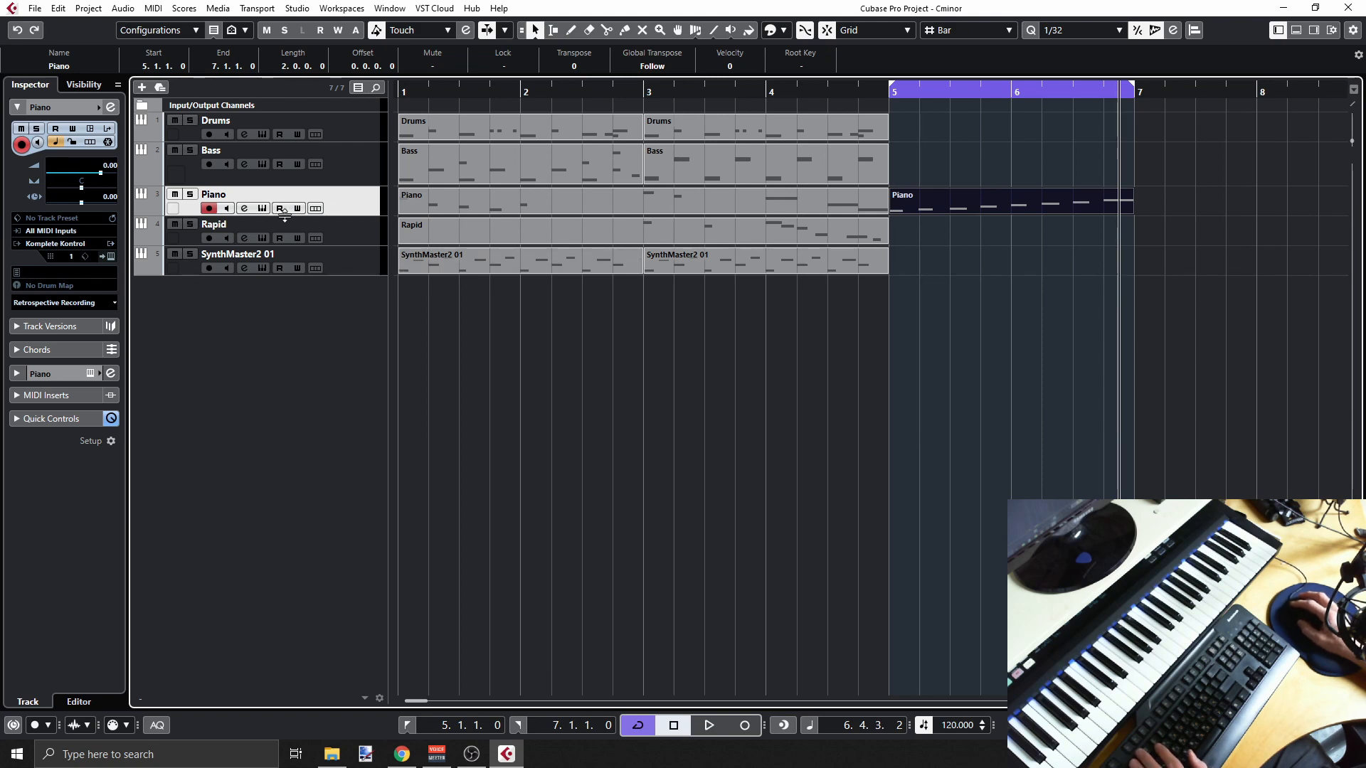
left_click(244, 209)
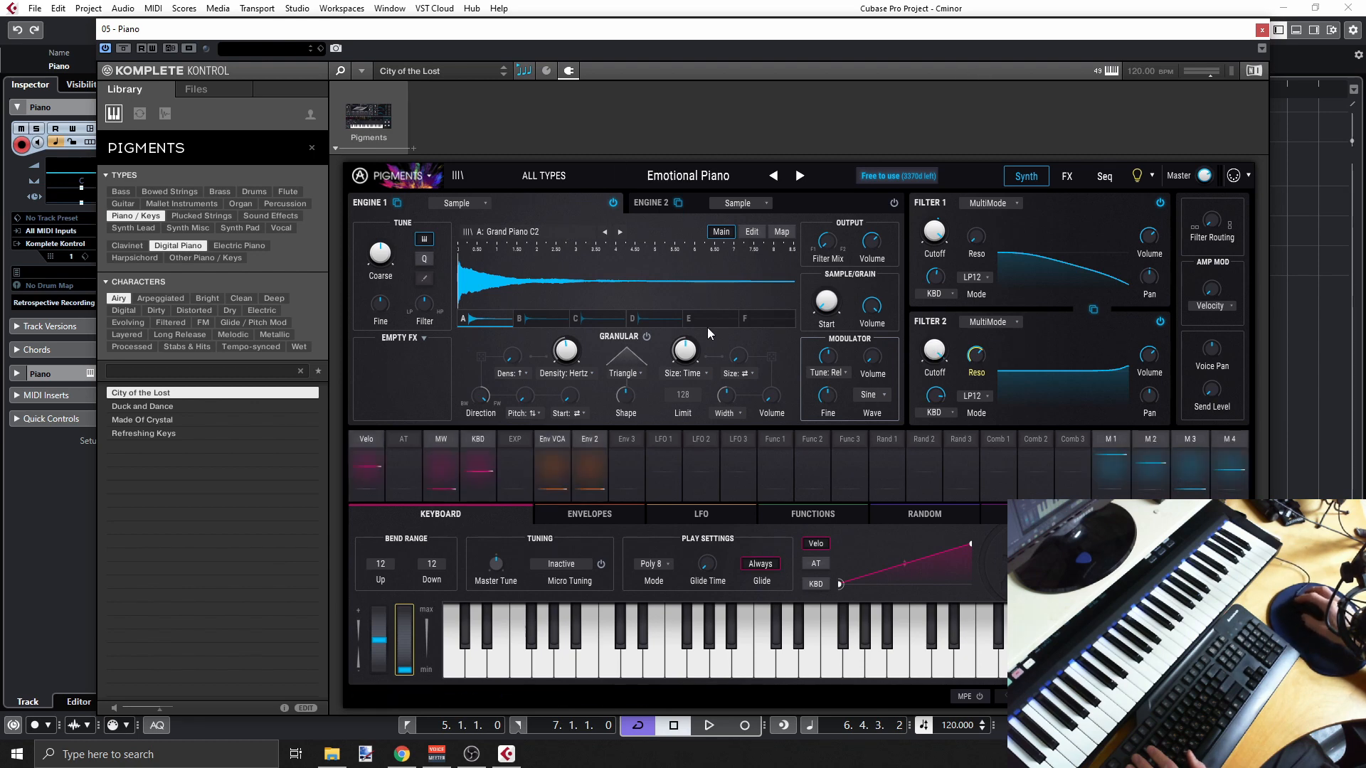
left_click(1262, 29)
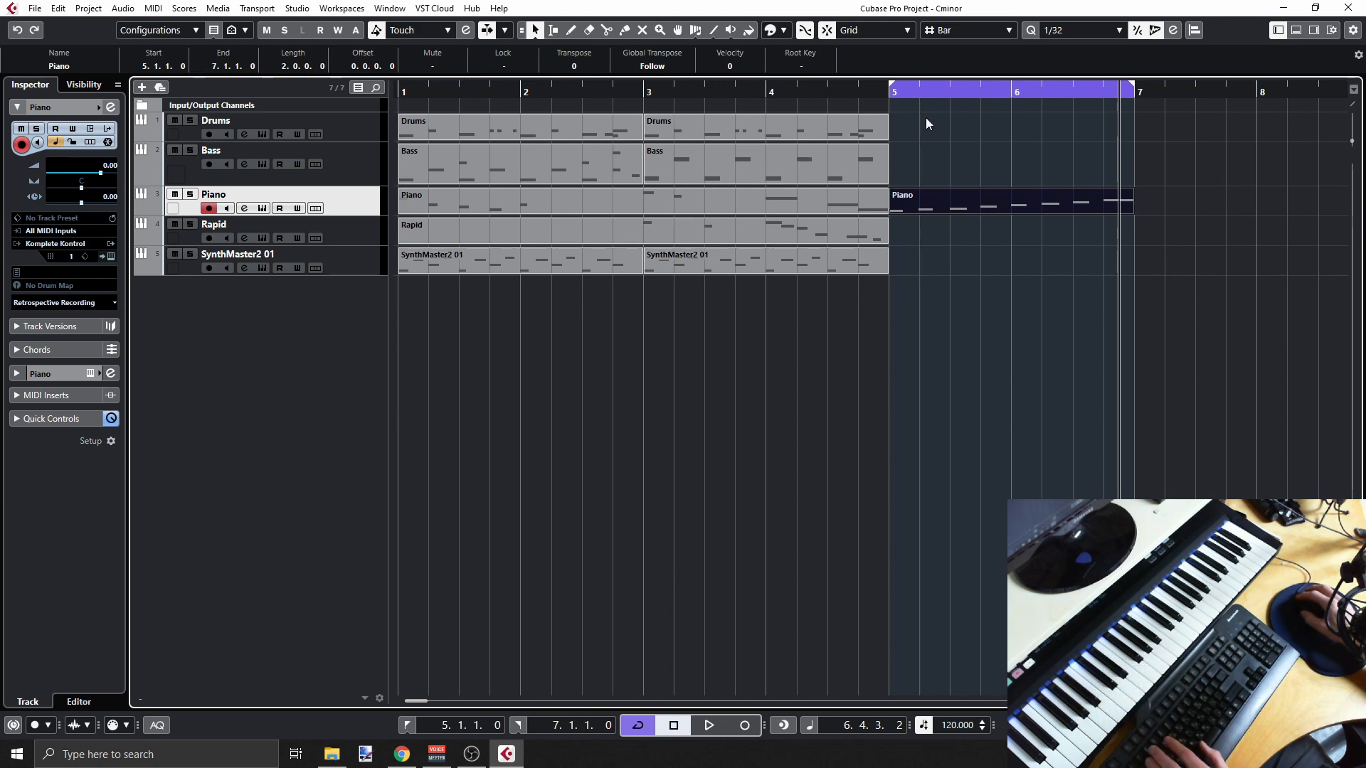
In the Piano part at bar 5, raise the D3 note to G3 and move the F3 note to D3 at 5.2.3
double_click(945, 194)
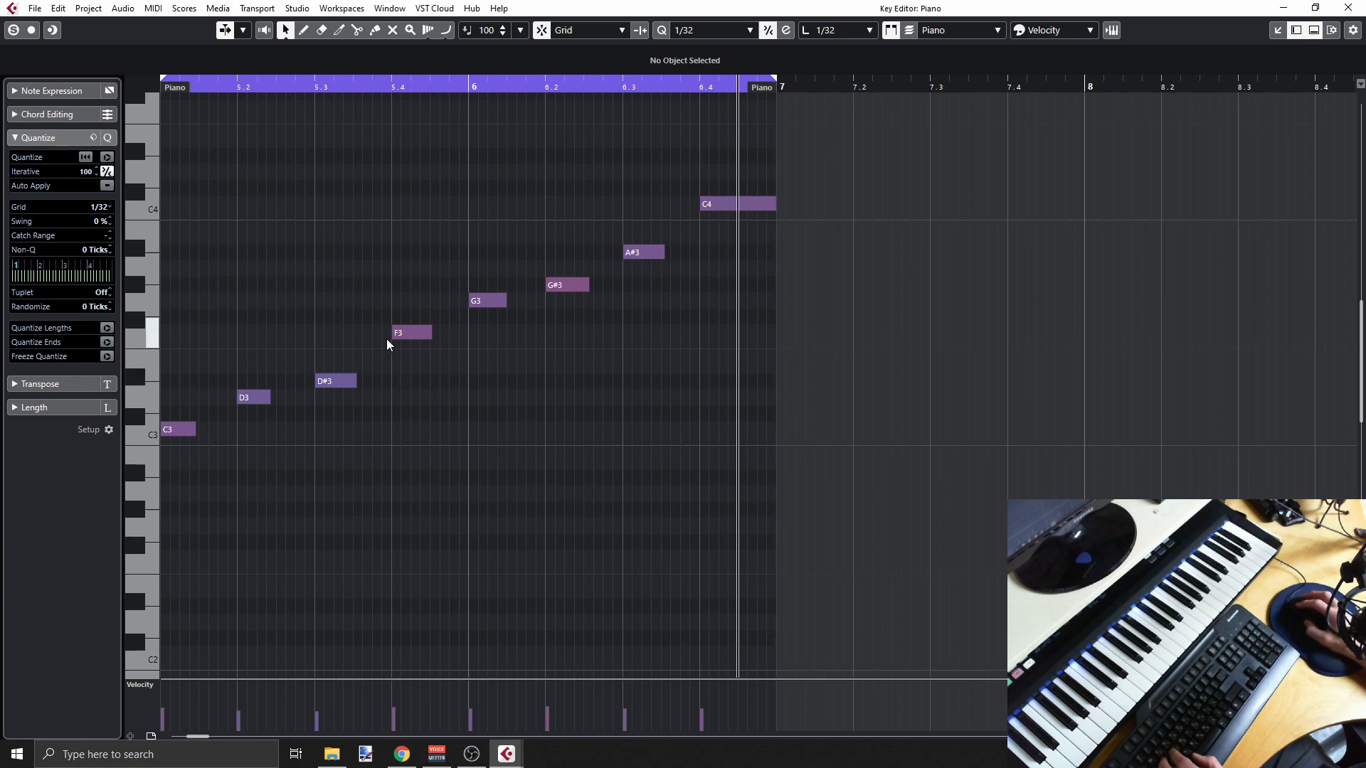
left_click(252, 395)
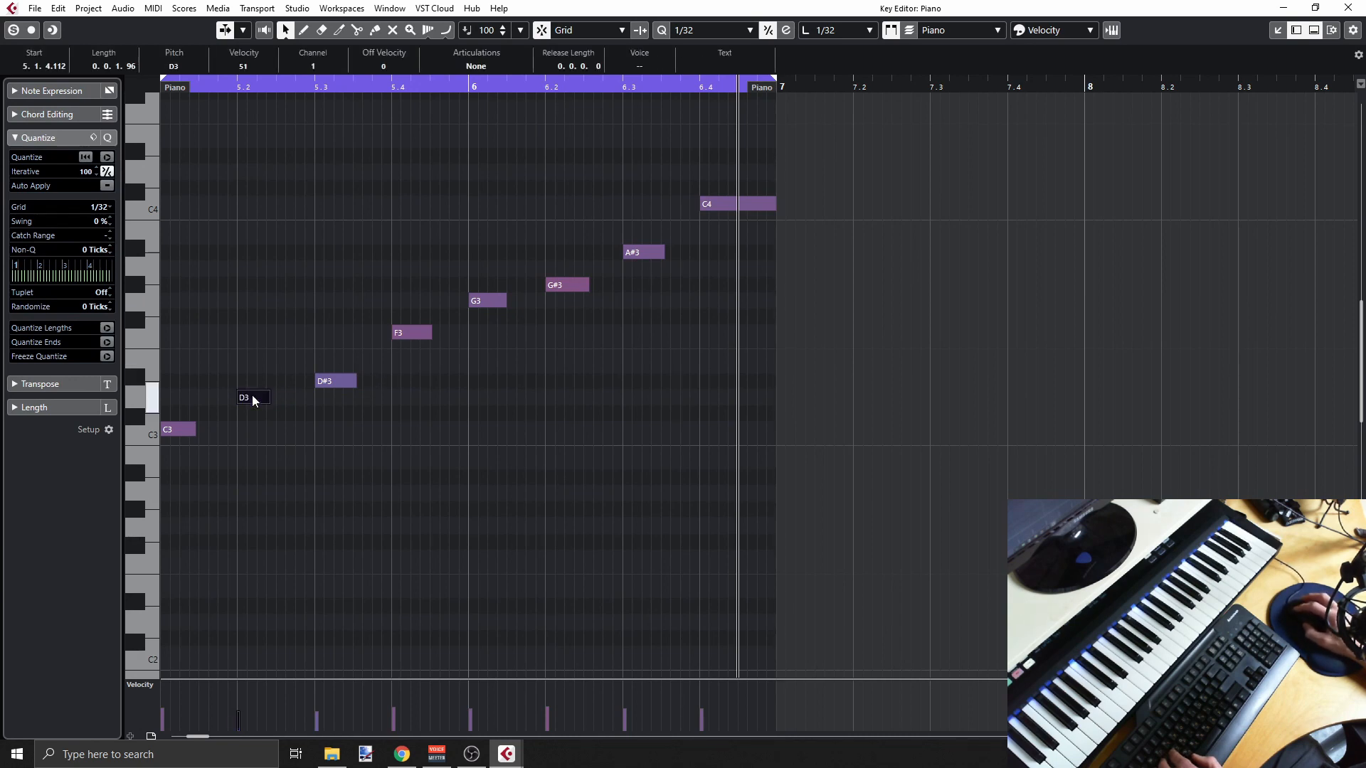
left_click_drag(253, 400, 251, 306)
left_click(335, 381)
left_click(409, 333)
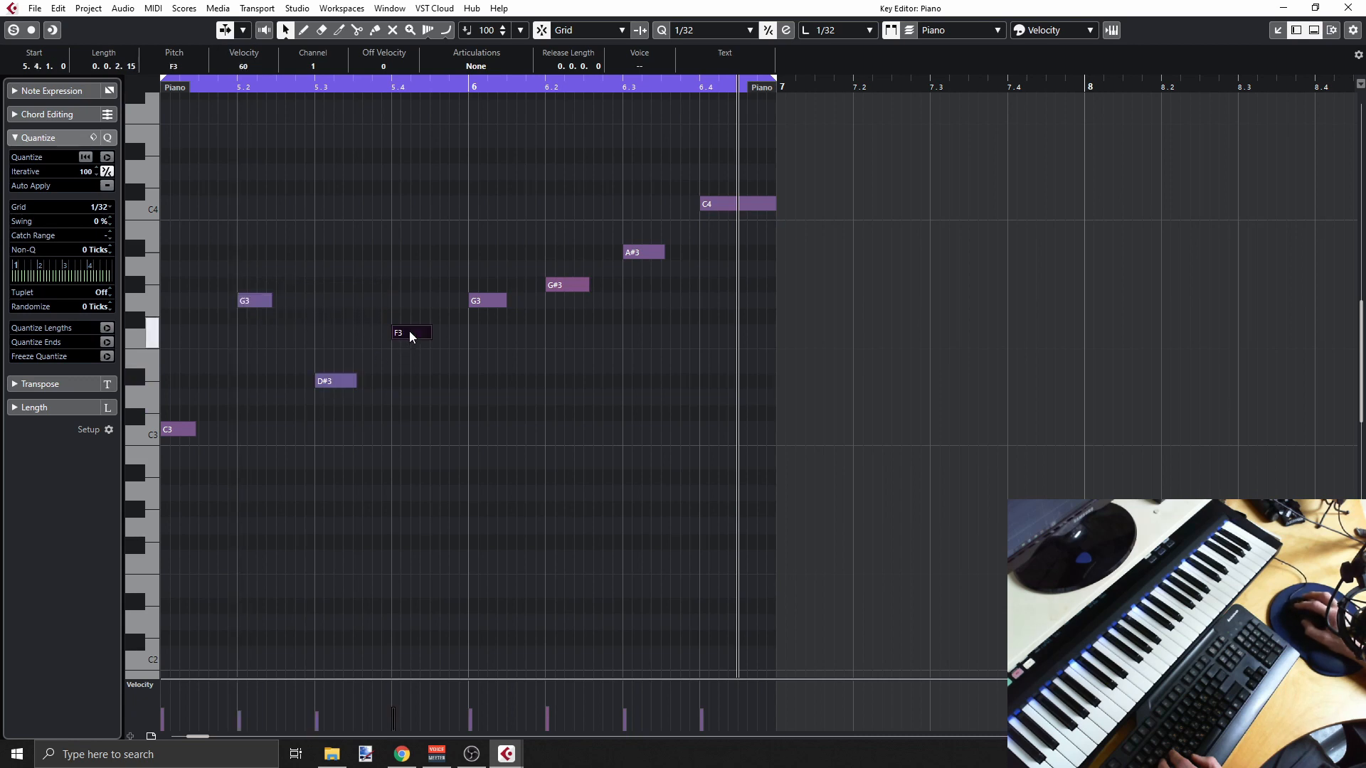
left_click_drag(409, 331, 293, 398)
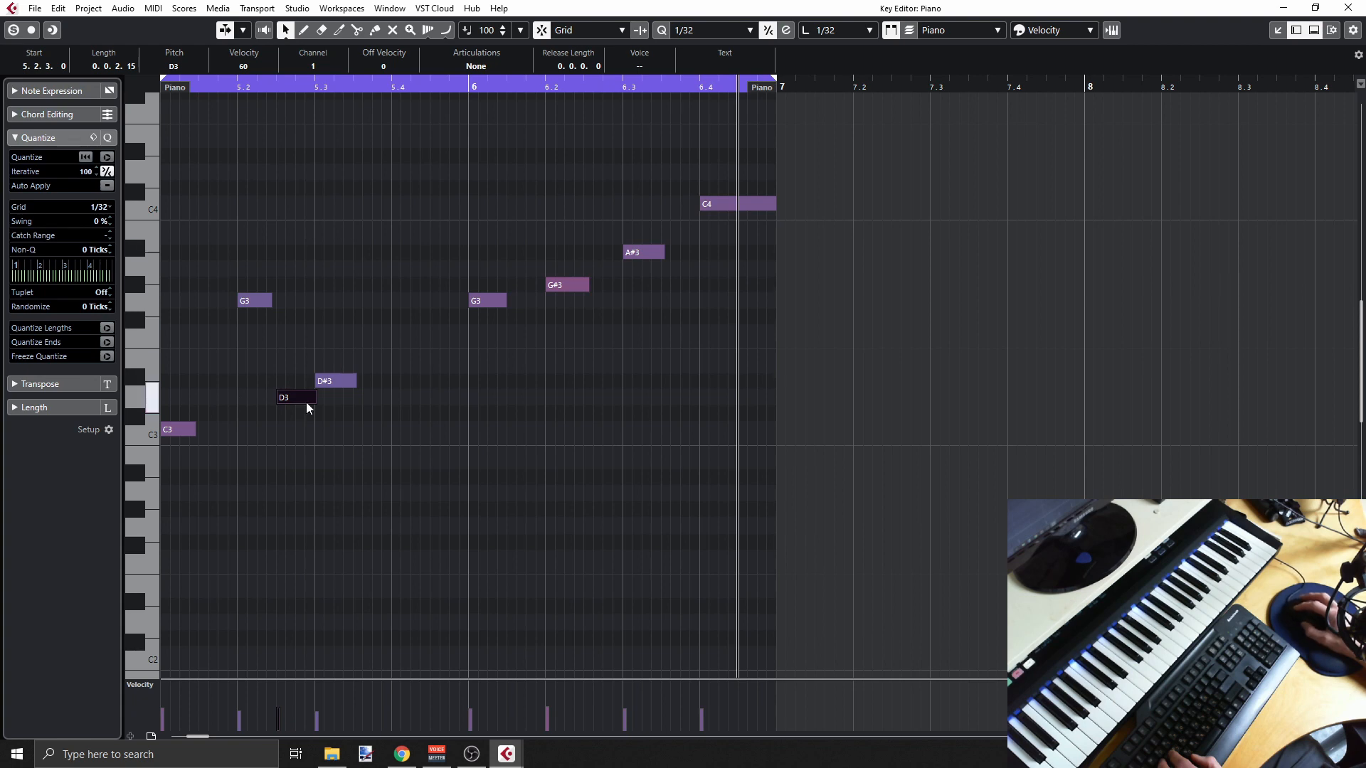
Shorten the cycle range to bar 5 only and play back the edited piano notes
left_click_drag(775, 84, 469, 100)
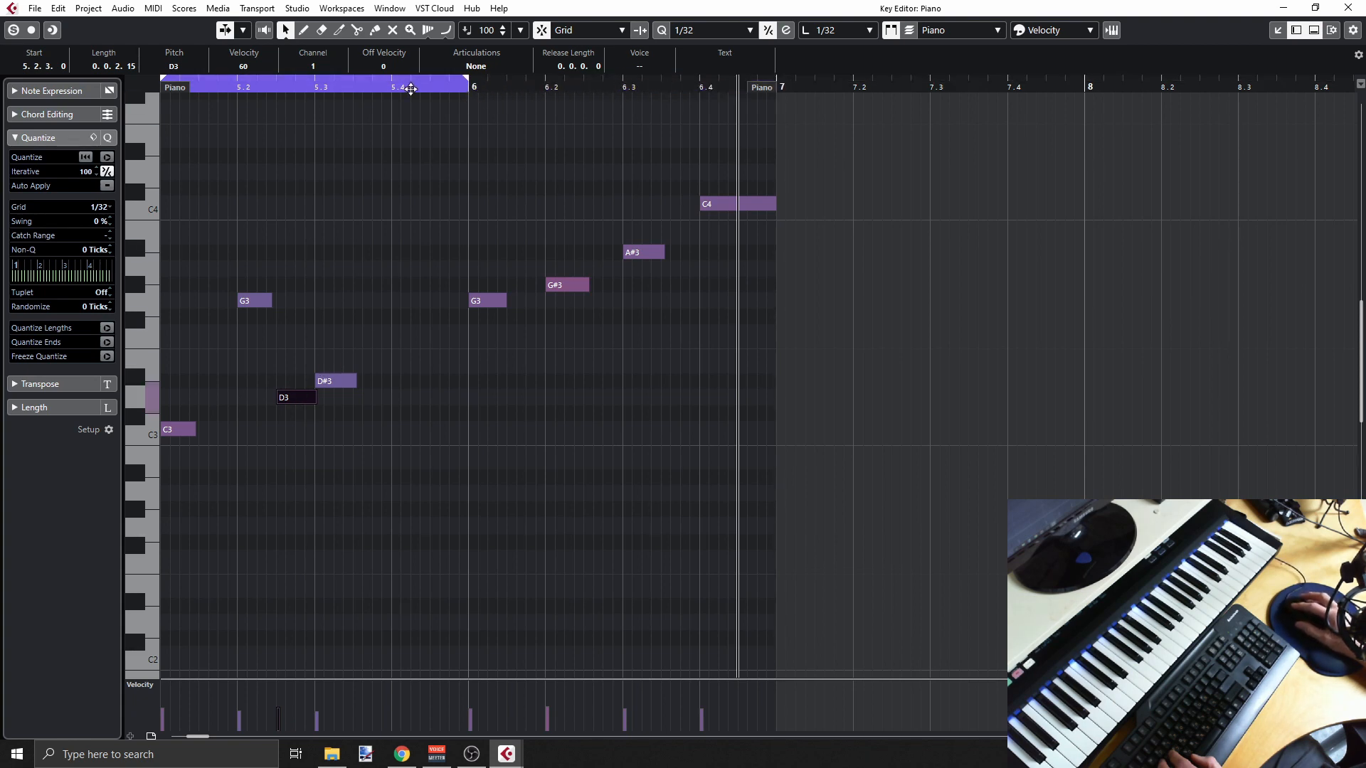
left_click_drag(352, 88, 163, 98)
key("space")
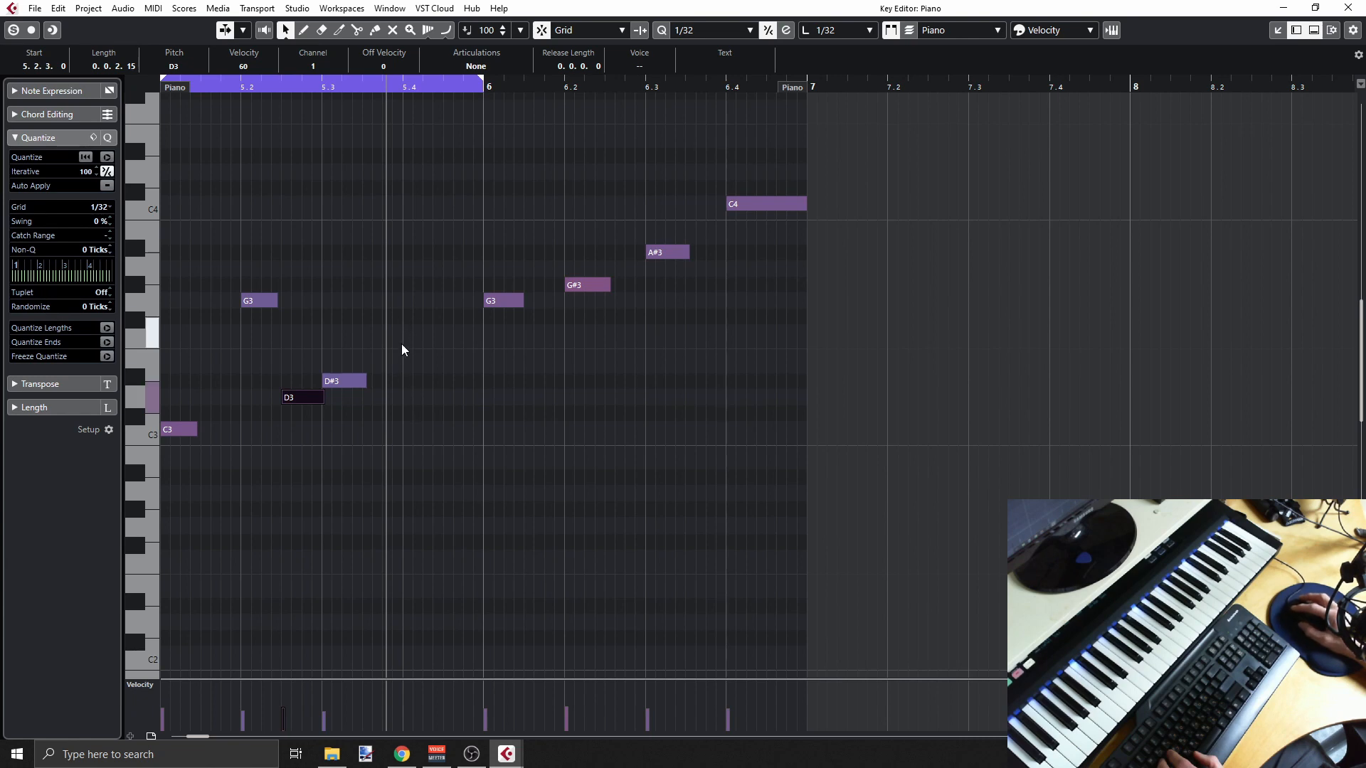
Add a G#3 note at 5.4.1 with velocity 51 and length 0.0.1.0, and play back the bar
left_click(409, 285)
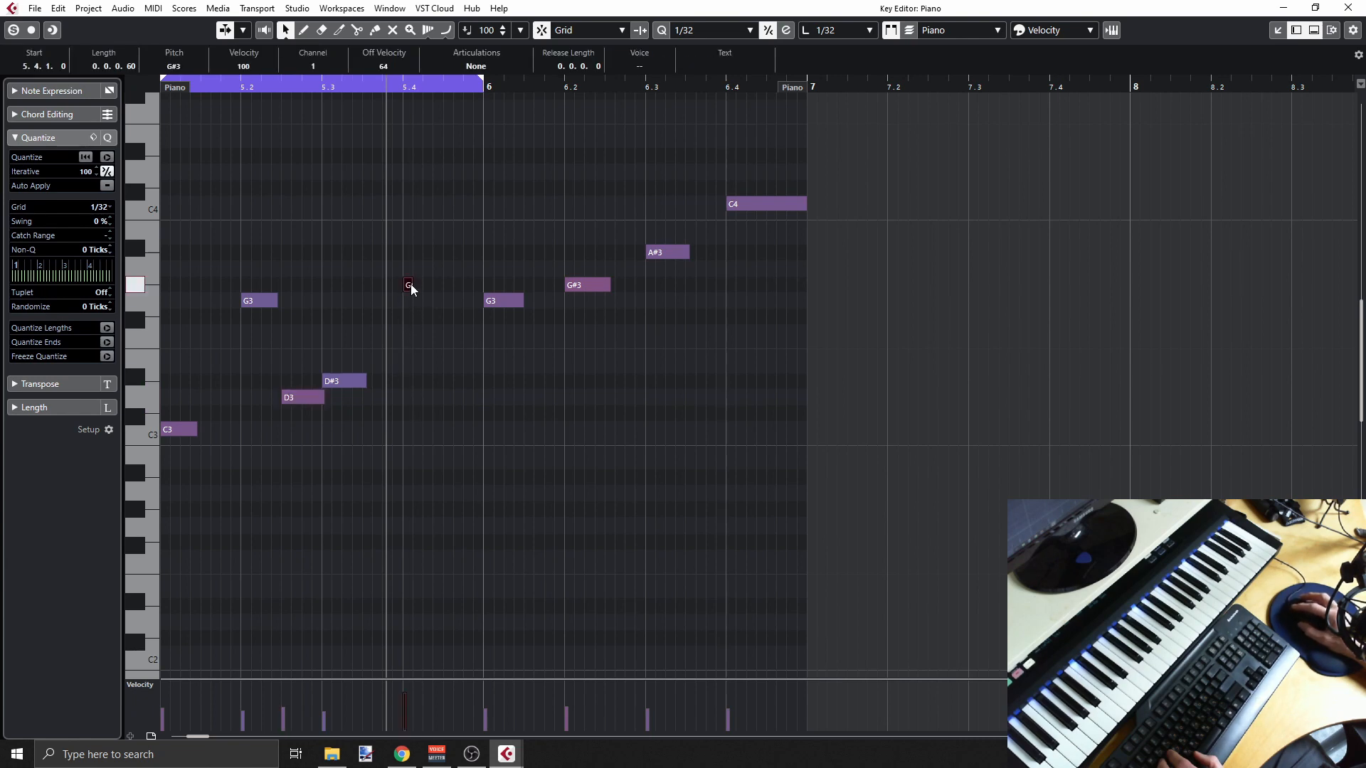
left_click(415, 709)
left_click(417, 711)
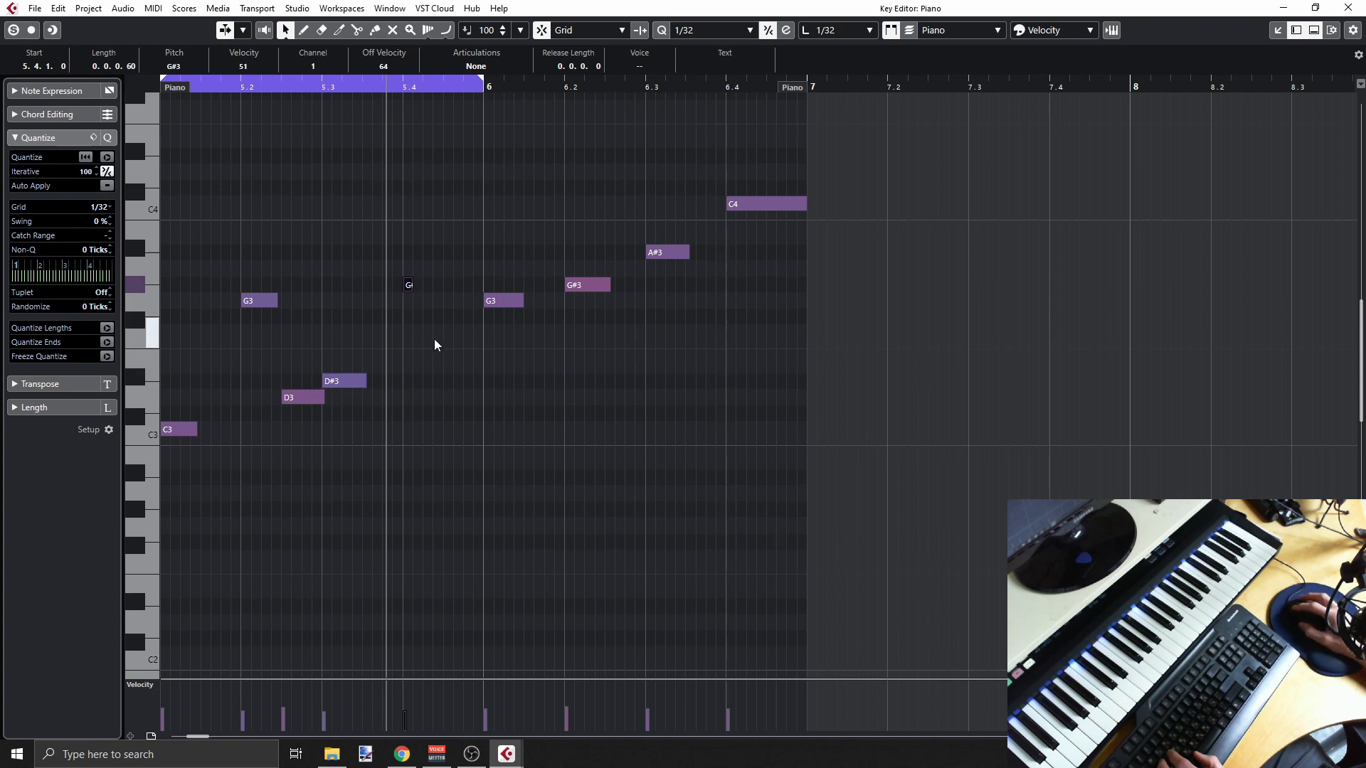
key("space")
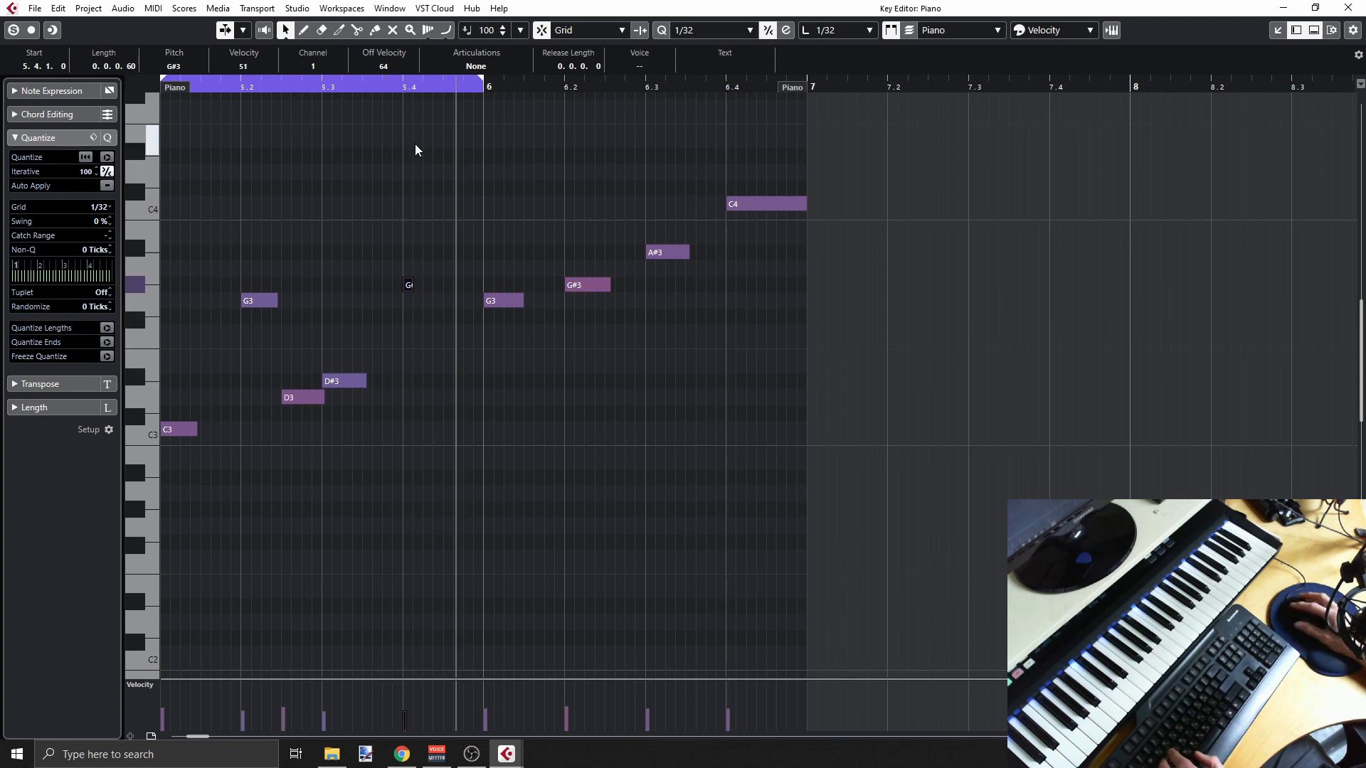
left_click_drag(413, 288, 422, 287)
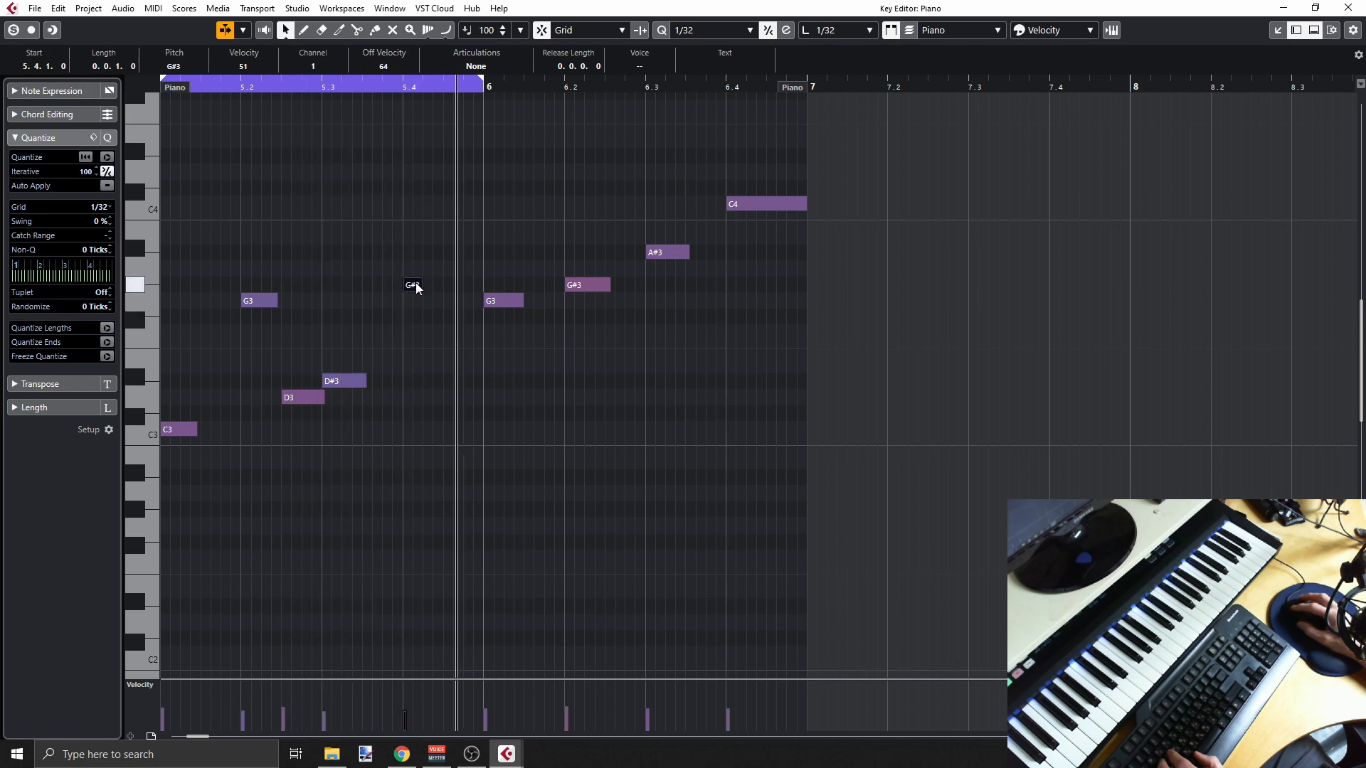
key("space")
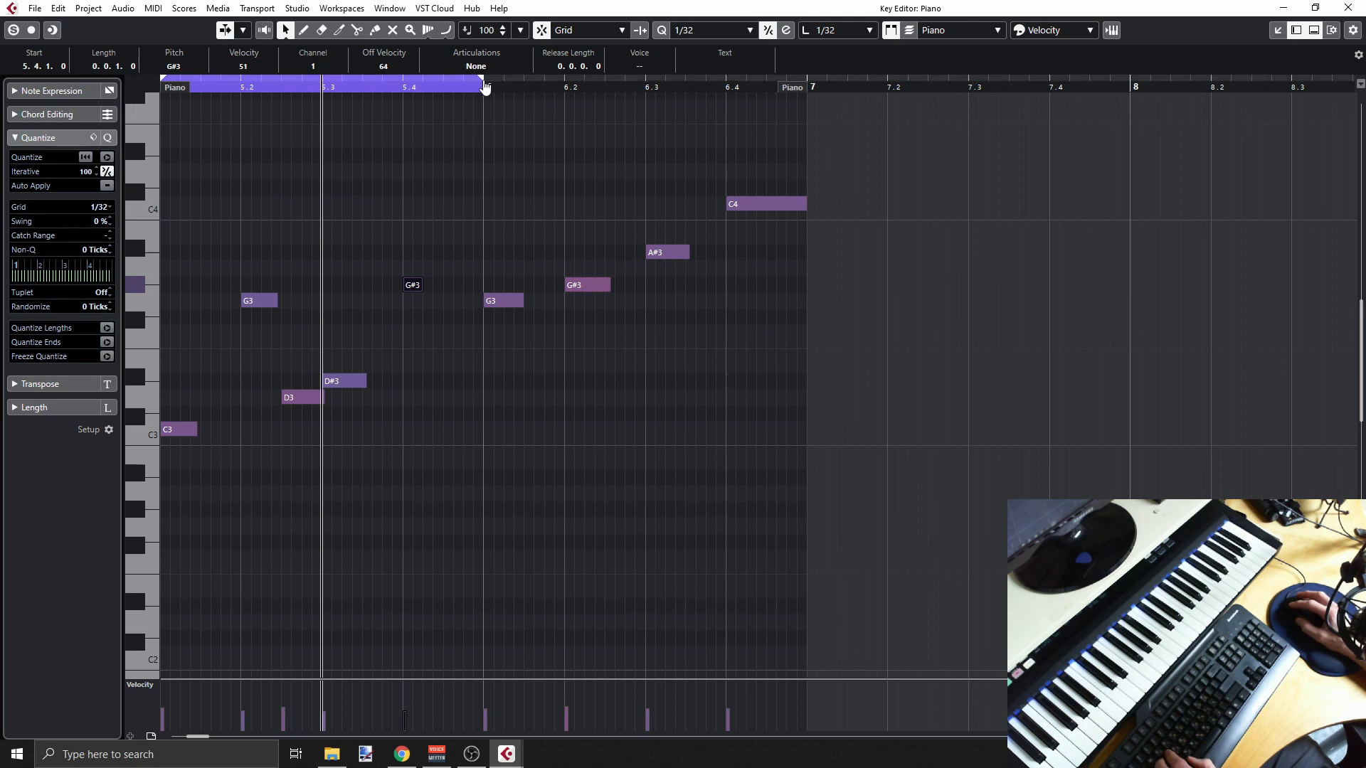
Extend the cycle range's end to bar 7, close the Piano notes and play the arrangement from the project start
left_click_drag(484, 86, 806, 86)
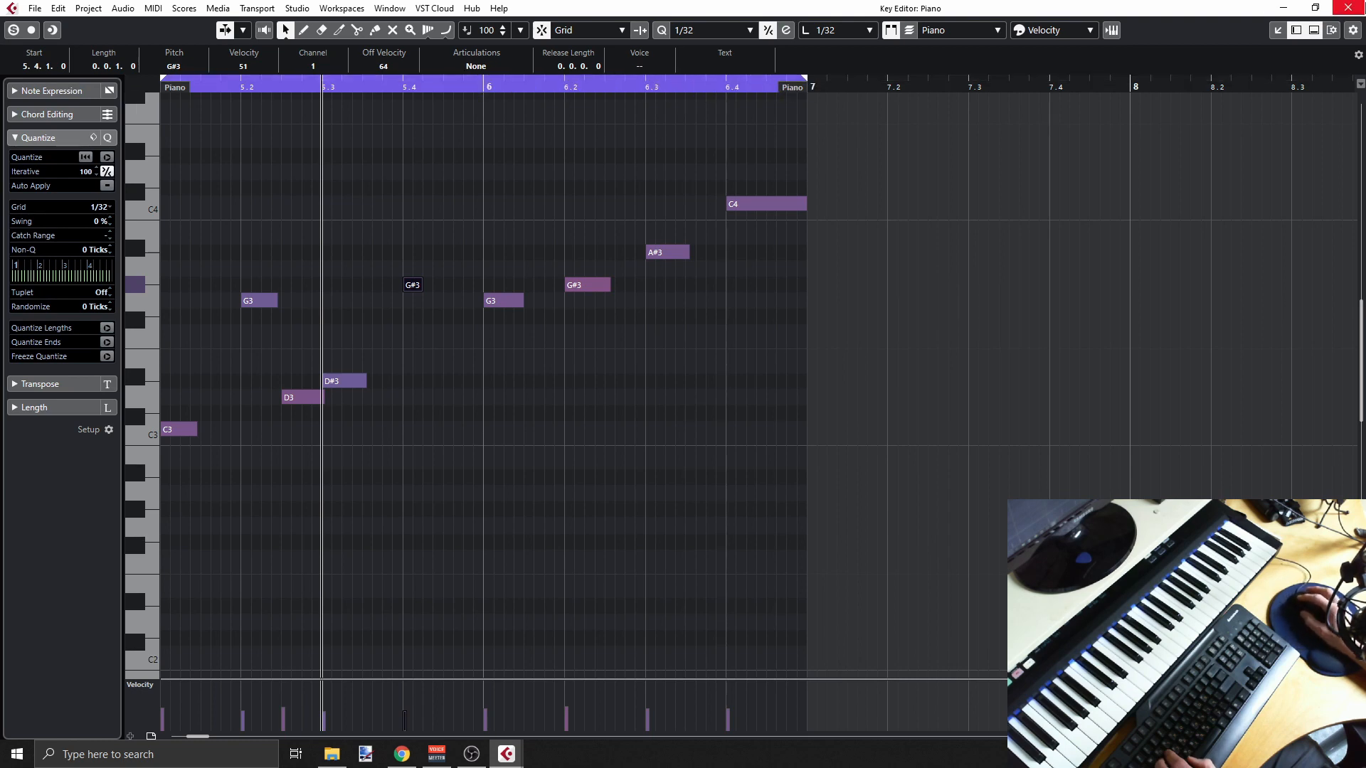
left_click(1348, 8)
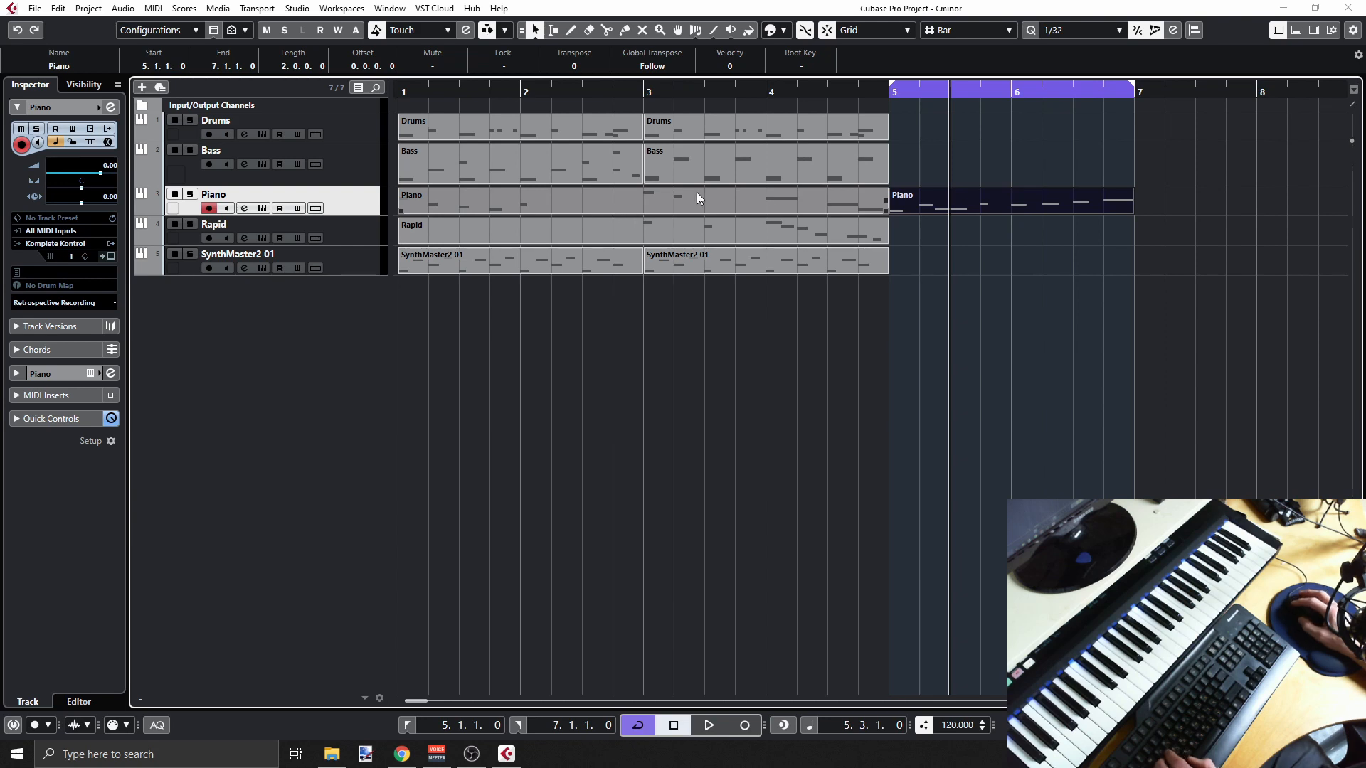
left_click(697, 89)
key("Home")
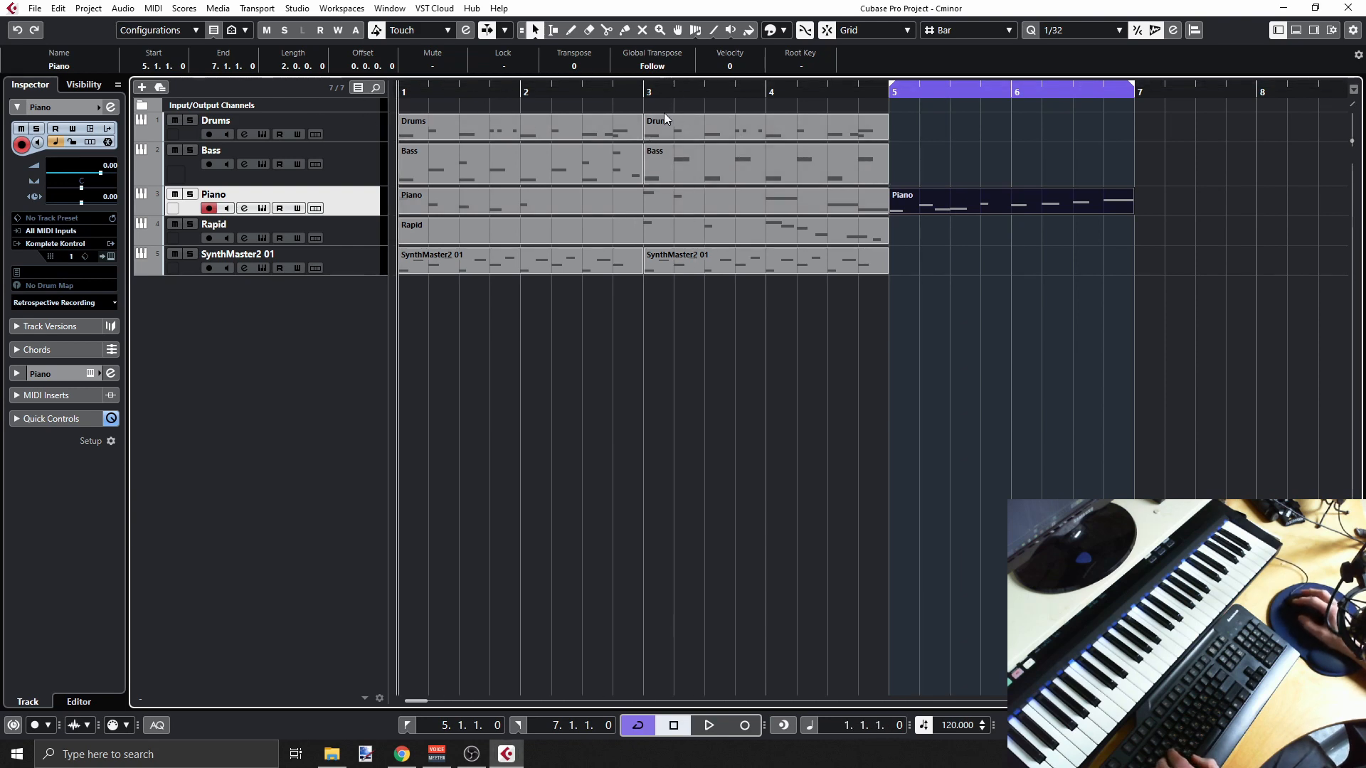
key("space")
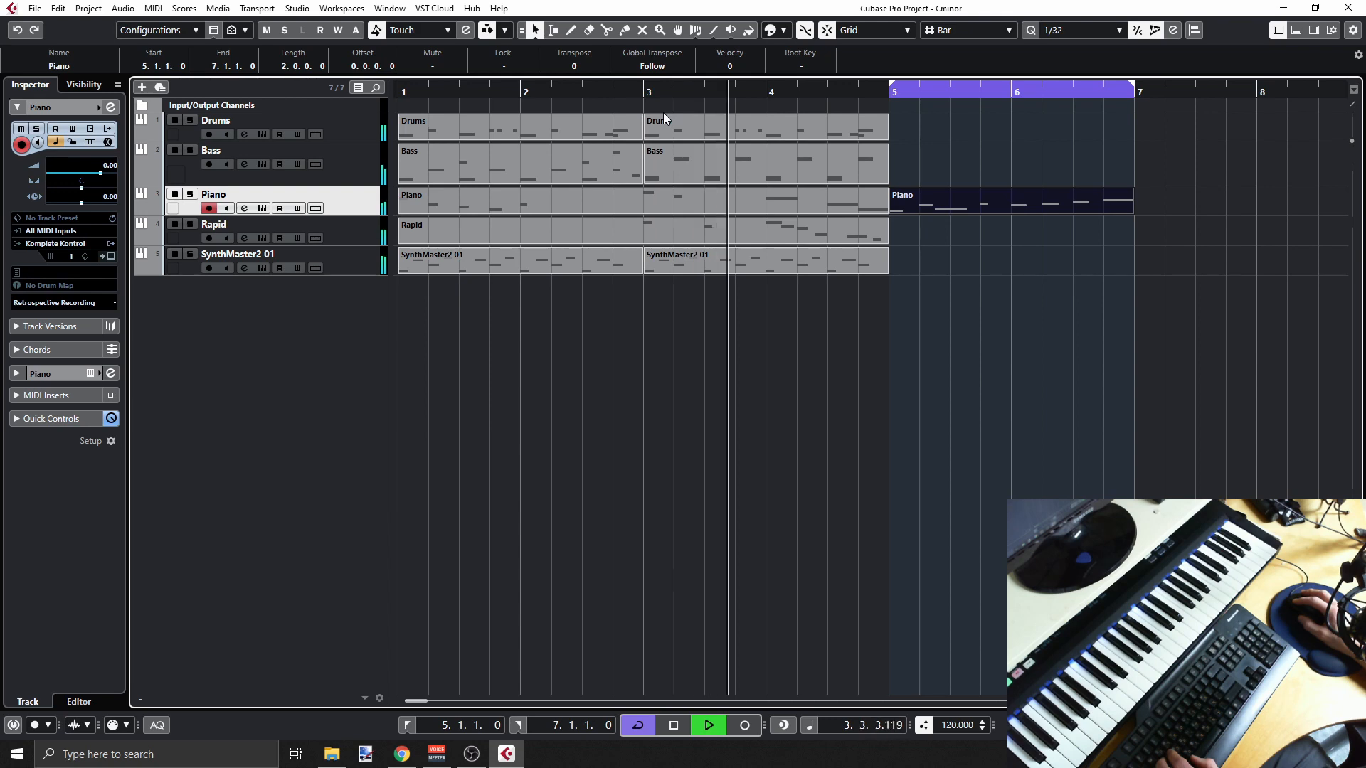
key("space")
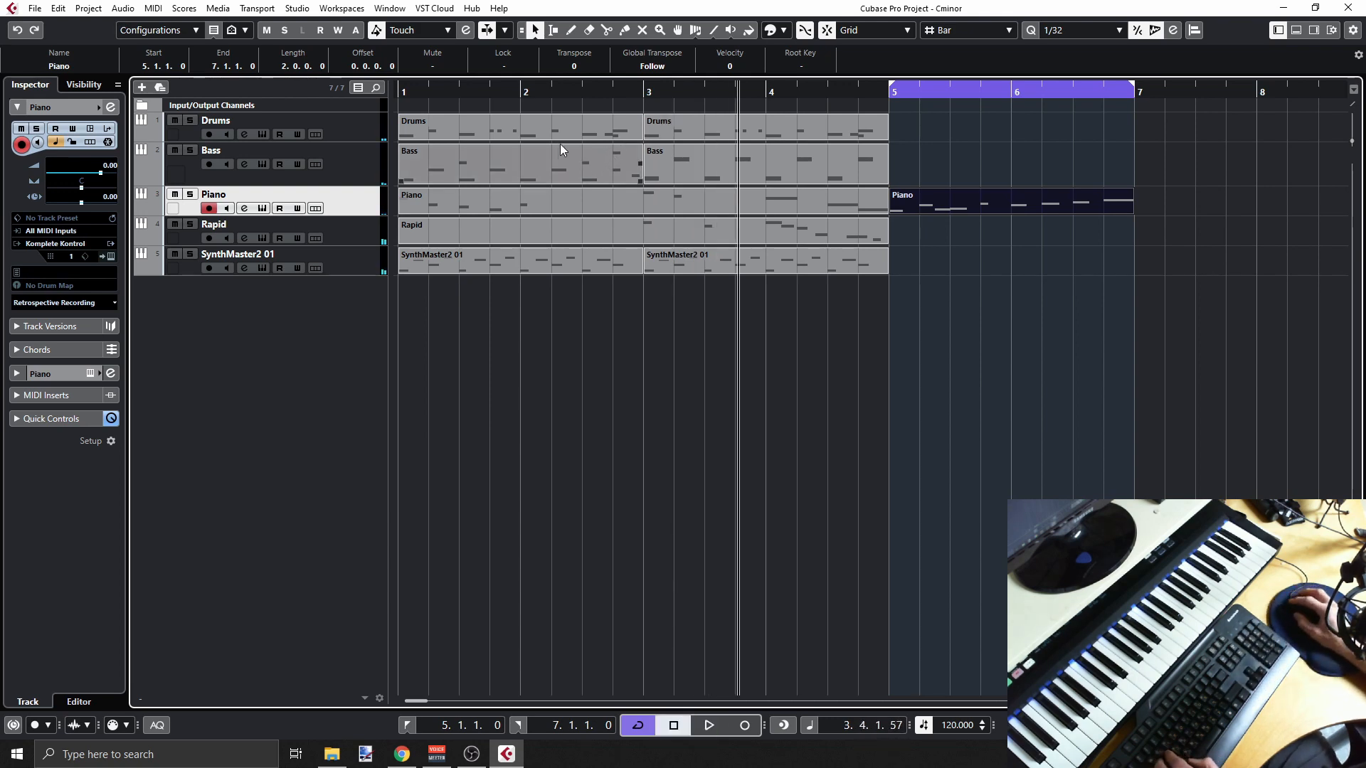
Mute the Drums track and open the notes of the first Bass part in the Key Editor
left_click(175, 120)
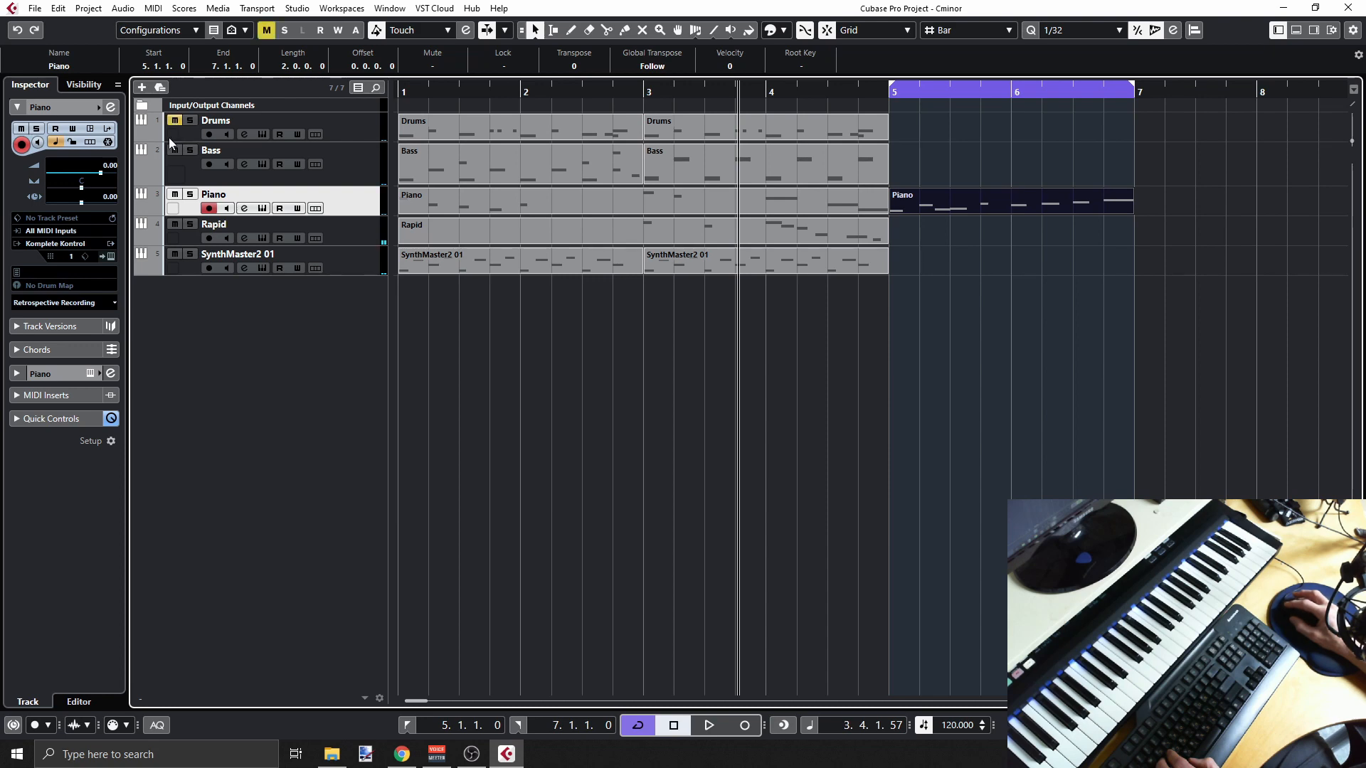
left_click(362, 171)
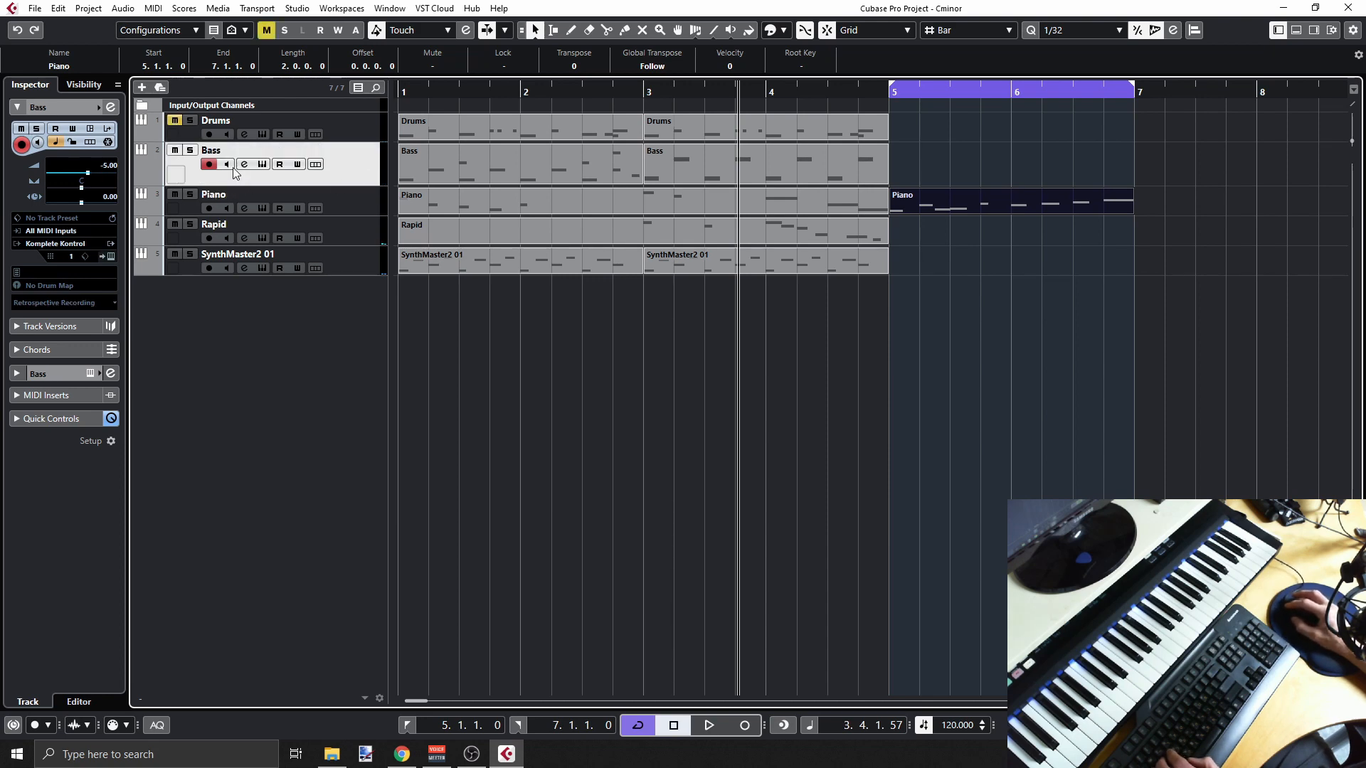
left_click(478, 167)
double_click(478, 167)
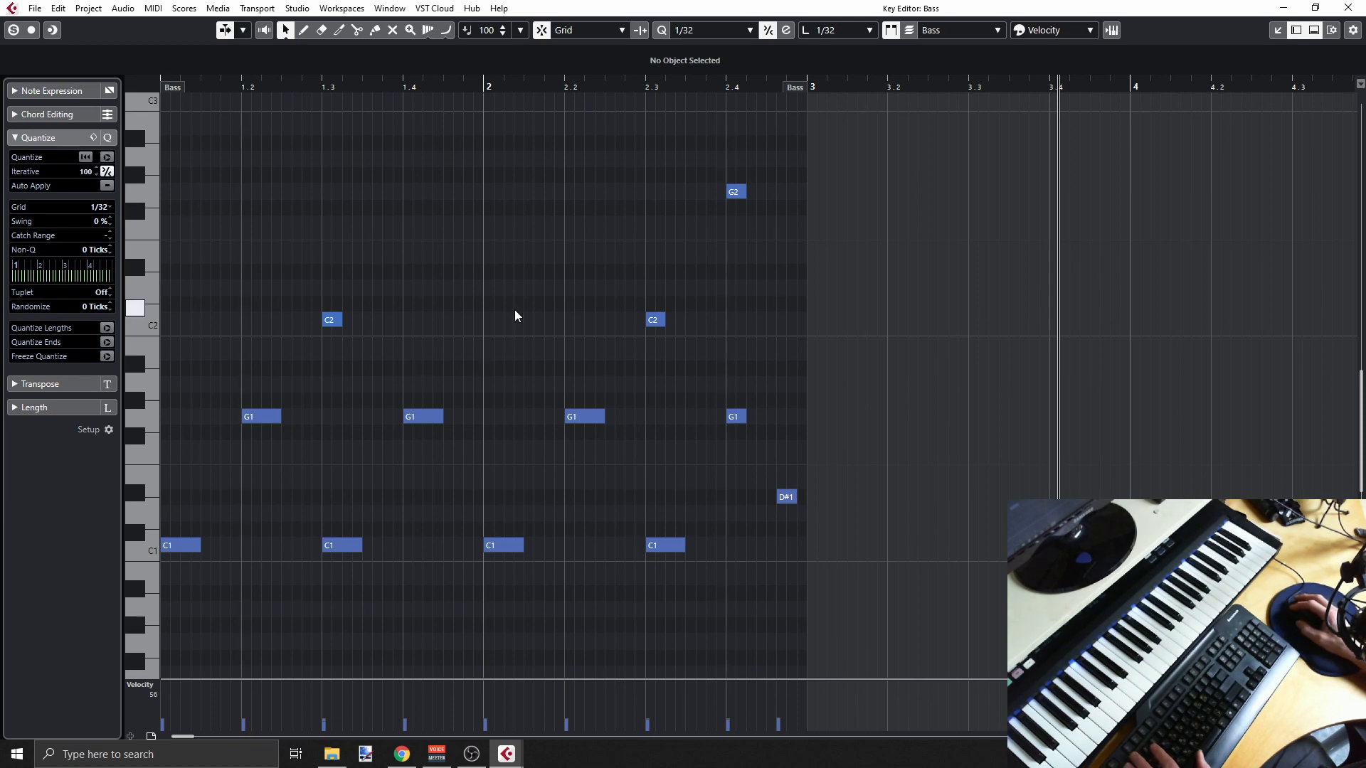
Close the Bass notes and move the four-bar Piano part from bar 1 to start at bar 5
left_click(1356, 9)
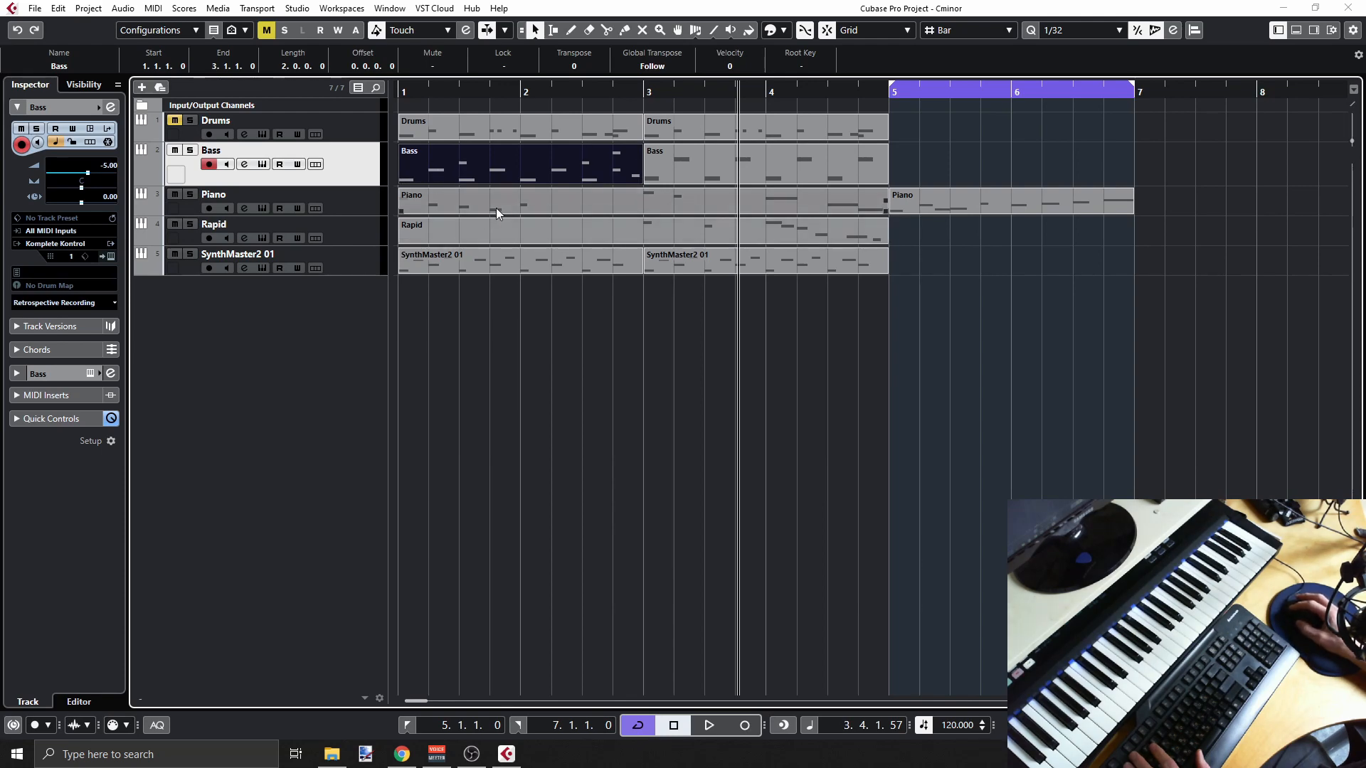
left_click(367, 201)
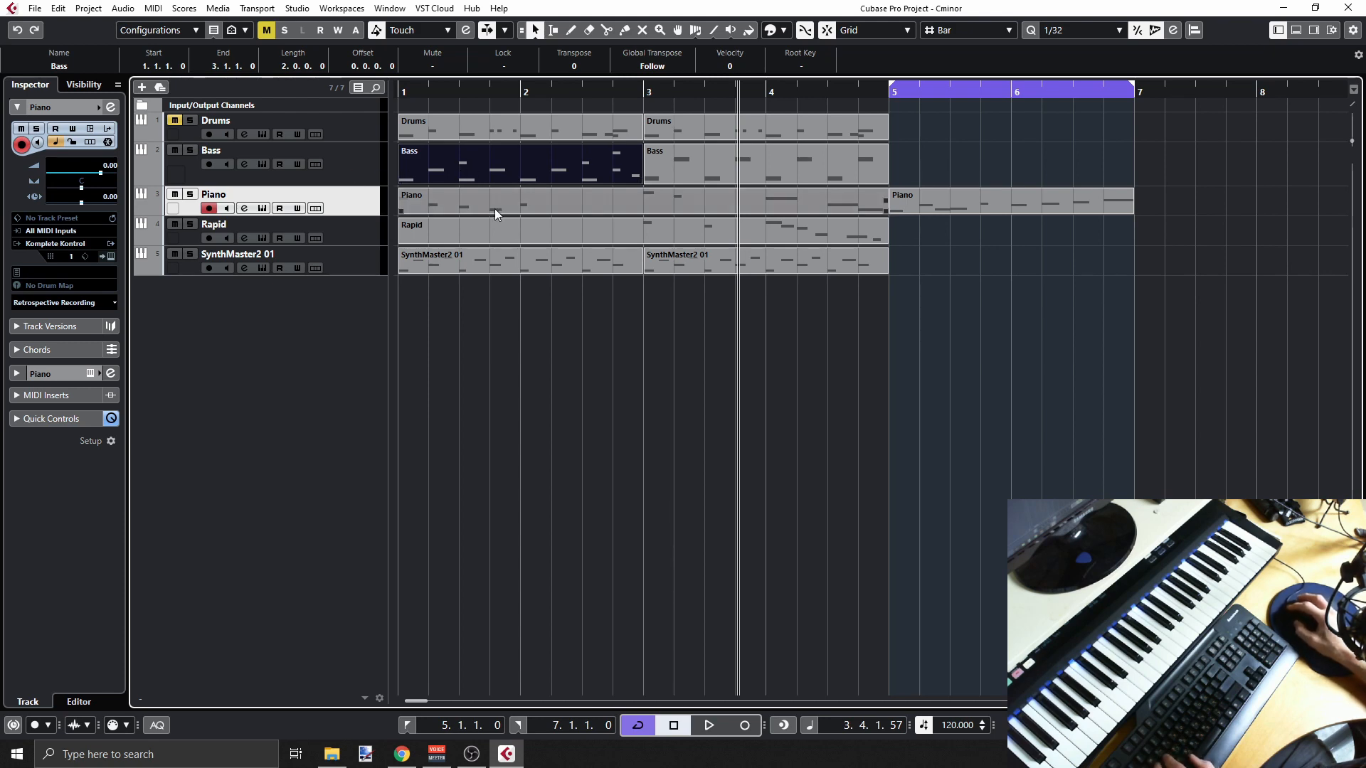
left_click_drag(1199, 197, 527, 211)
left_click_drag(526, 212, 984, 203)
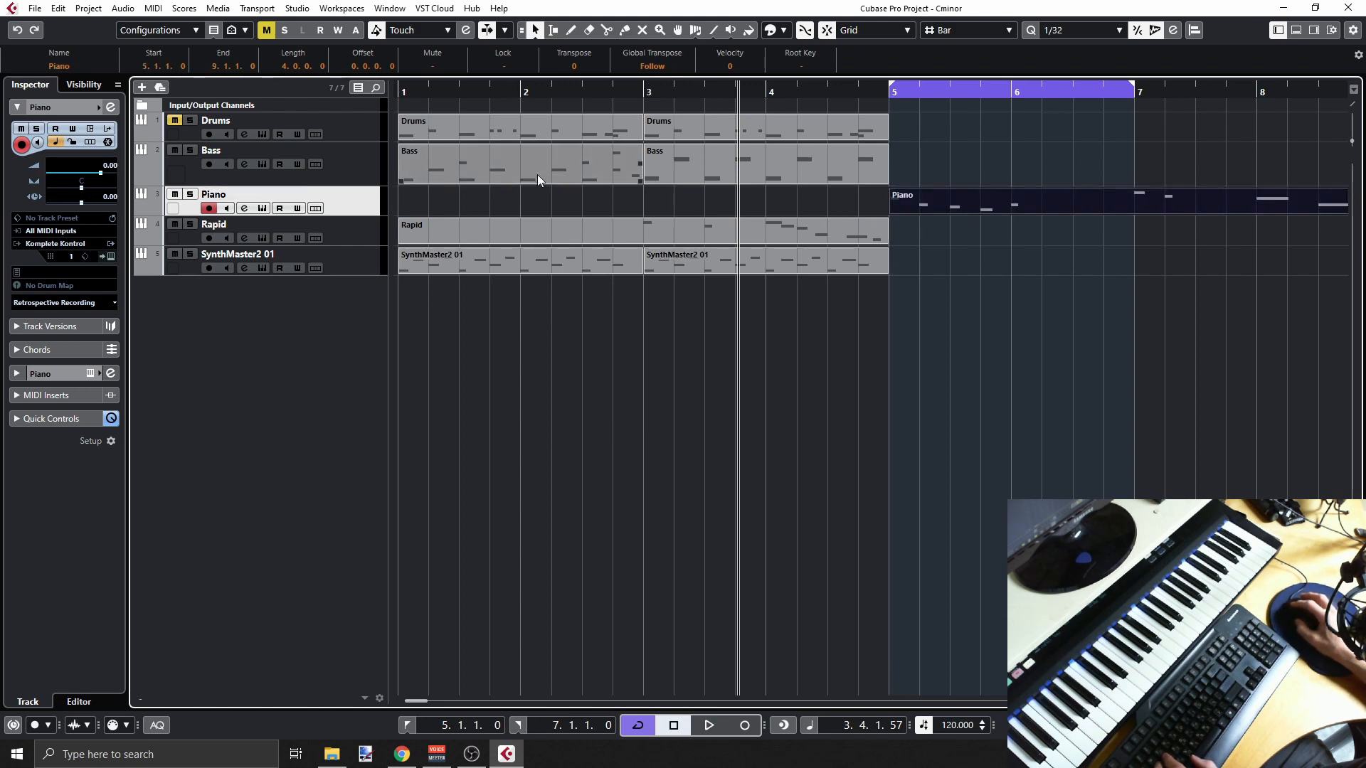
Move the first Bass part to bar 5, and place the second Bass part at bar 1 with a duplicate at bar 3
left_click_drag(538, 173, 1055, 160)
left_click_drag(850, 160, 553, 173)
double_click(519, 169)
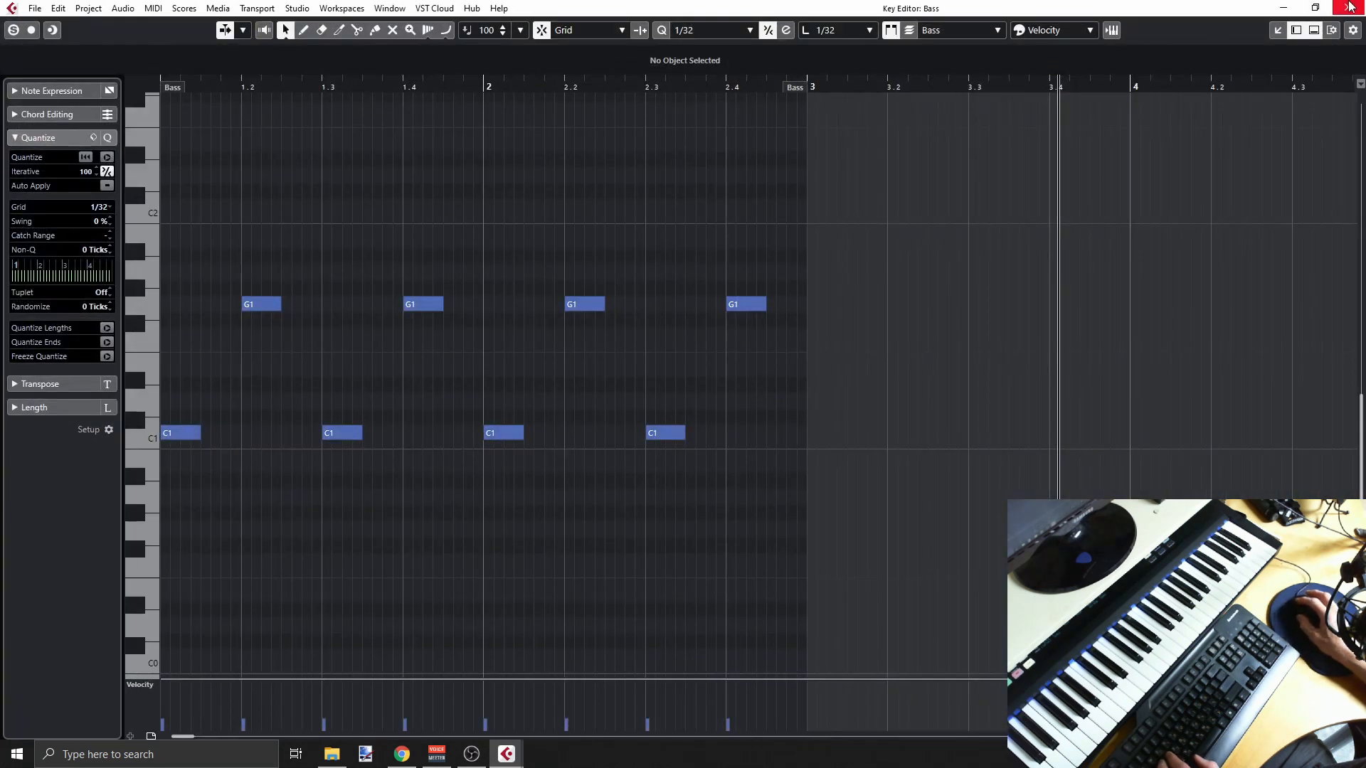
left_click(1348, 8)
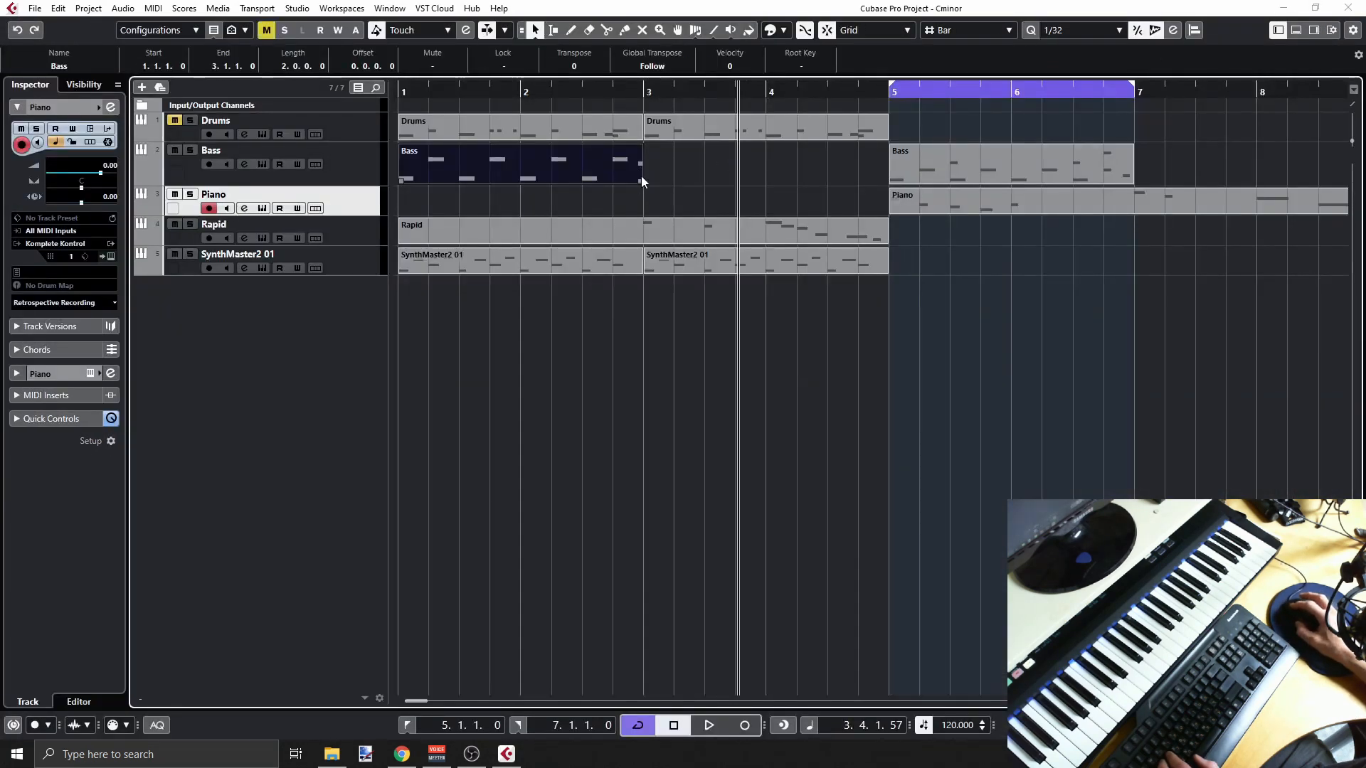
key("ctrl+d")
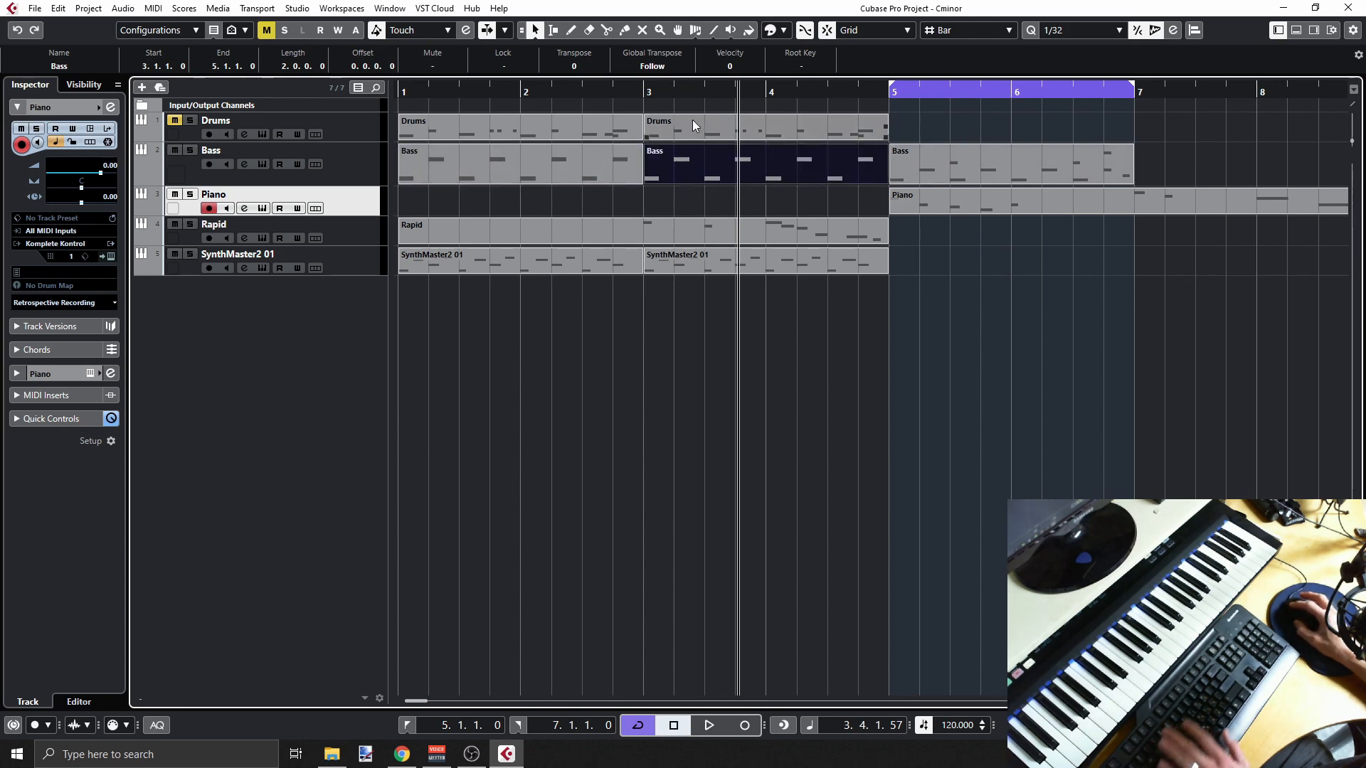
Set the cycle range from bar 1 to bar 5 and mute the Rapid and SynthMaster2 01 tracks
key("p")
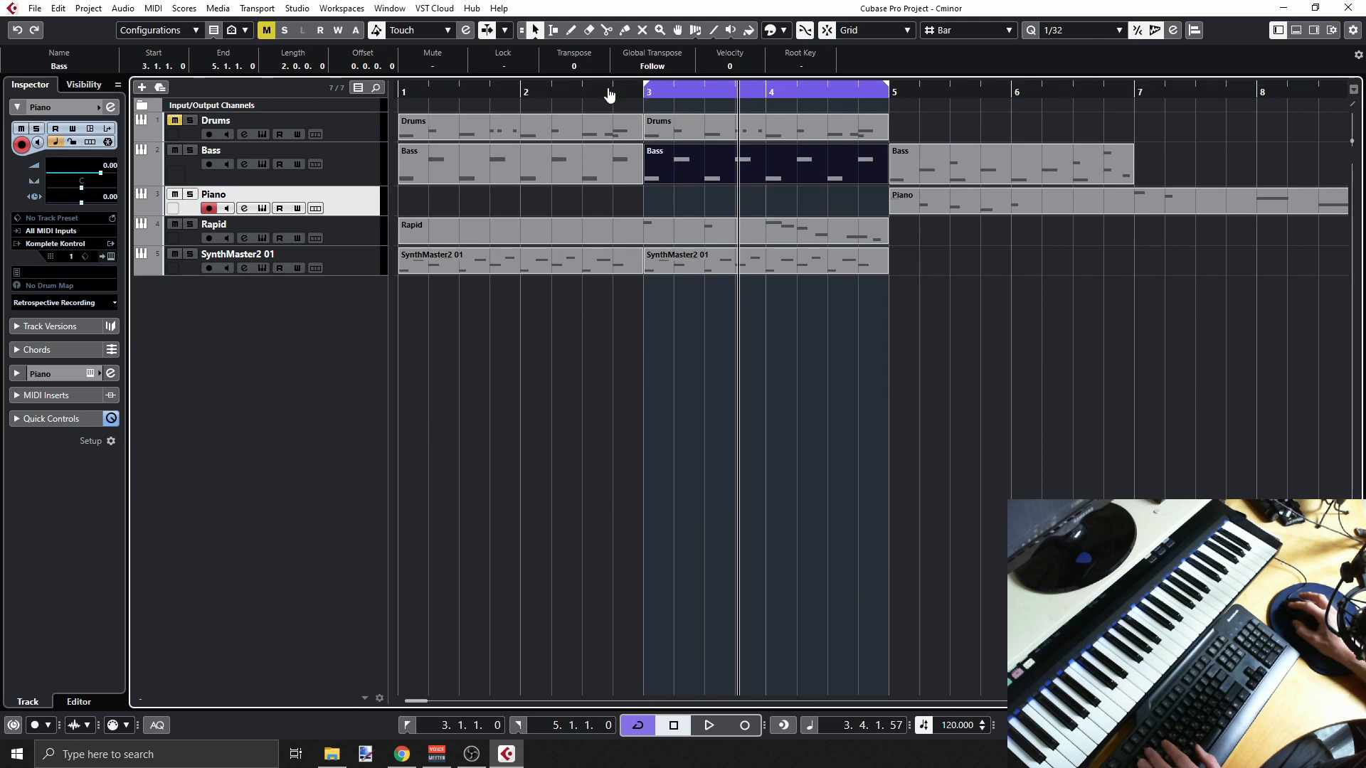
left_click_drag(609, 95, 417, 108)
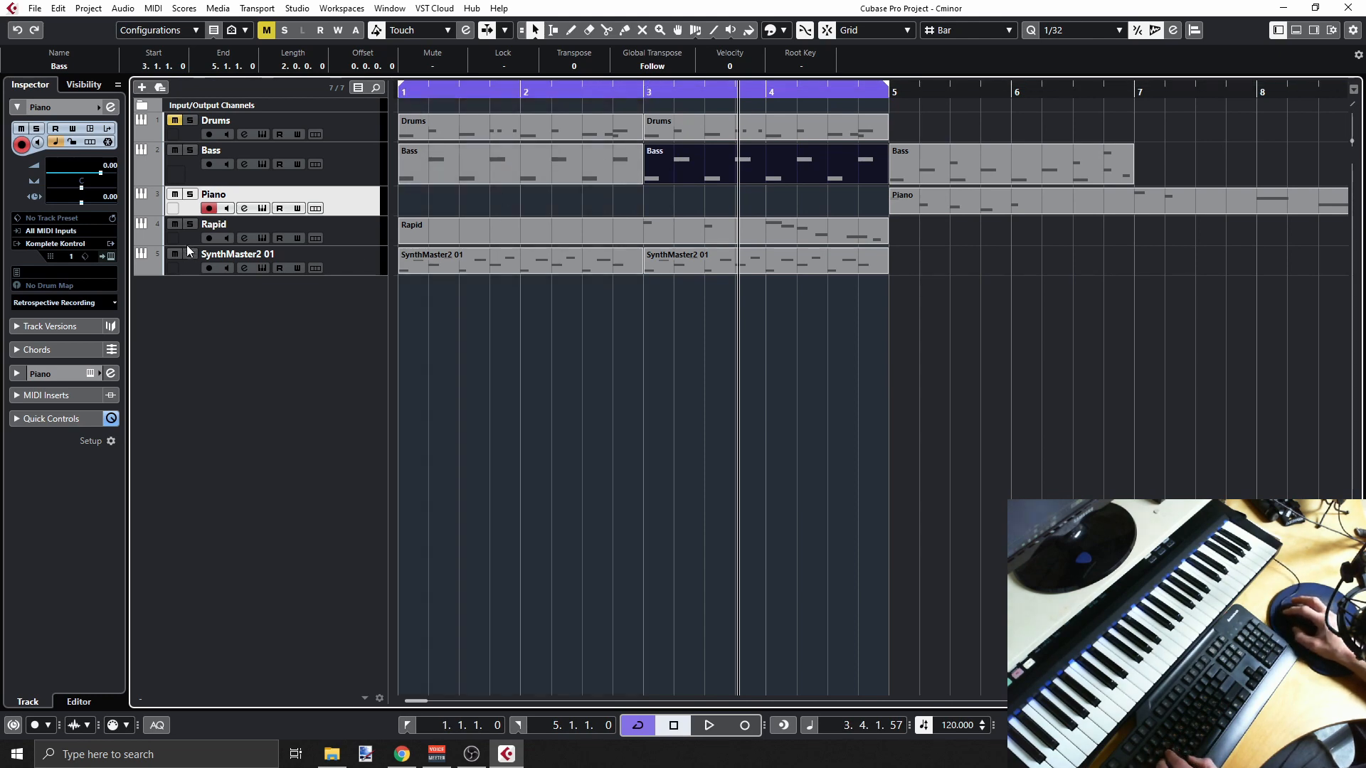
left_click(174, 224)
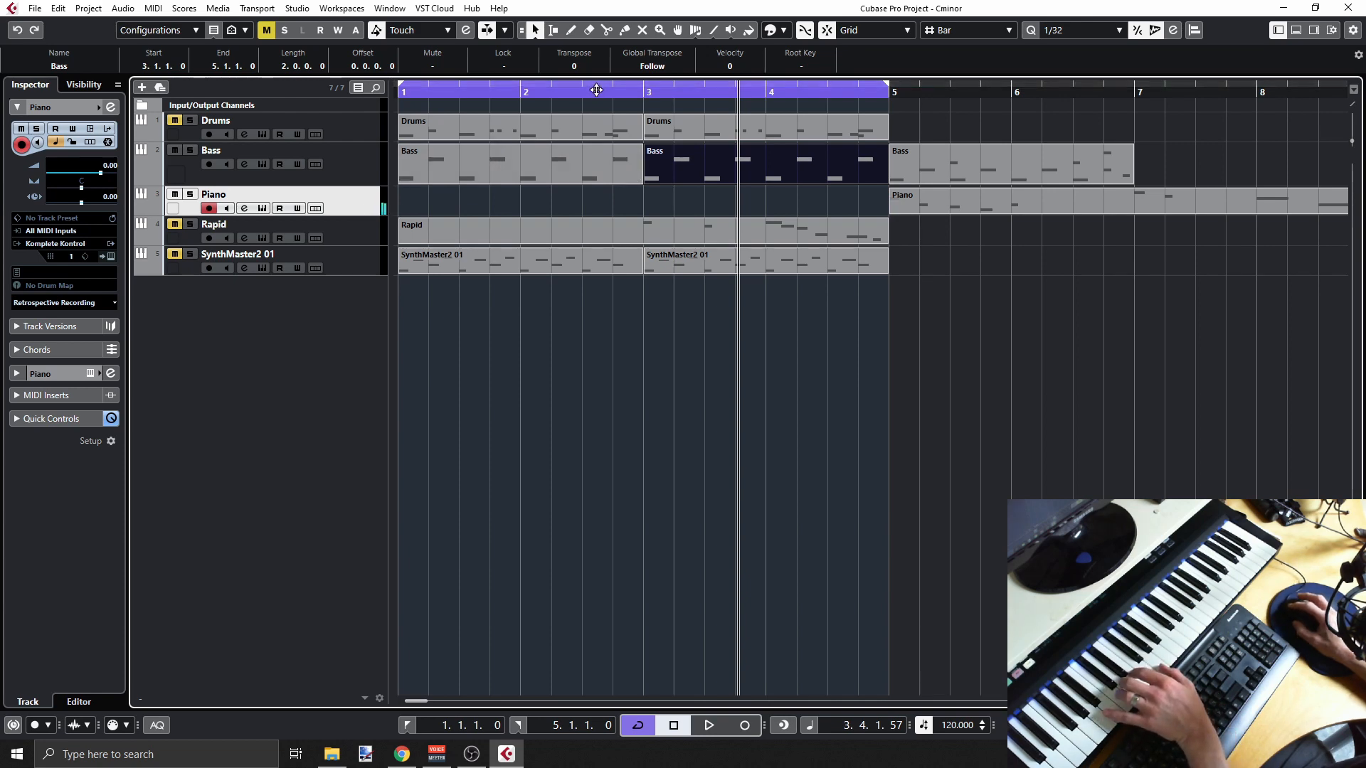
Record a new melody on the Piano track over the bass line from bar 1 to bar 5
left_click_drag(596, 92, 376, 95)
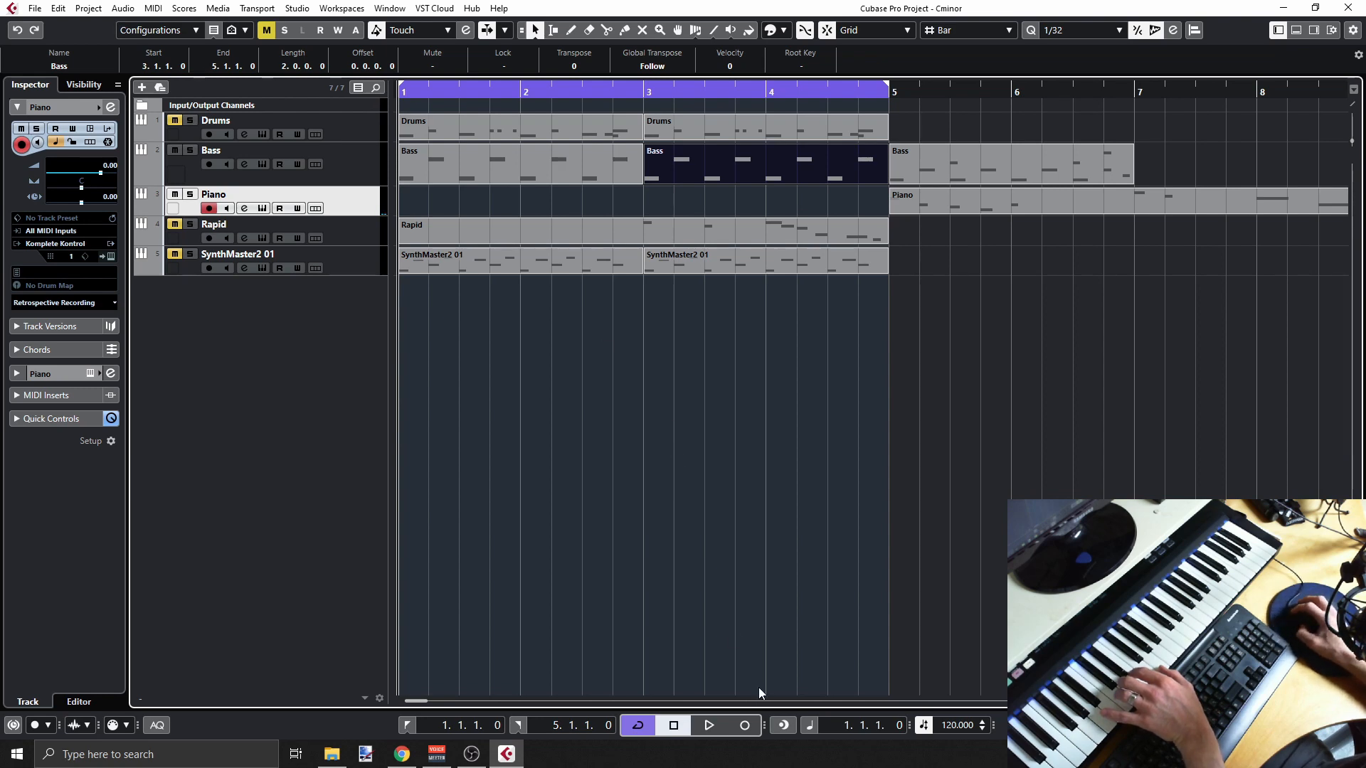
left_click(749, 725)
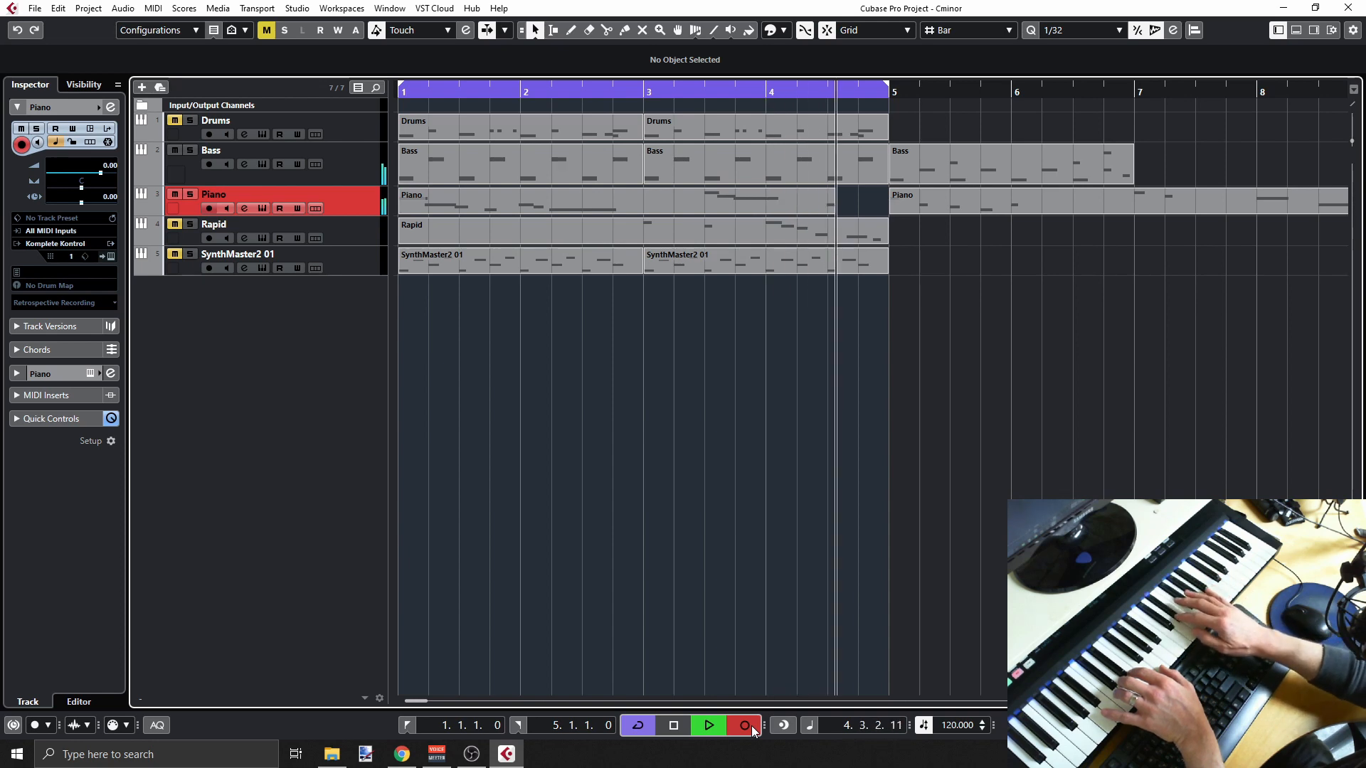
key("space")
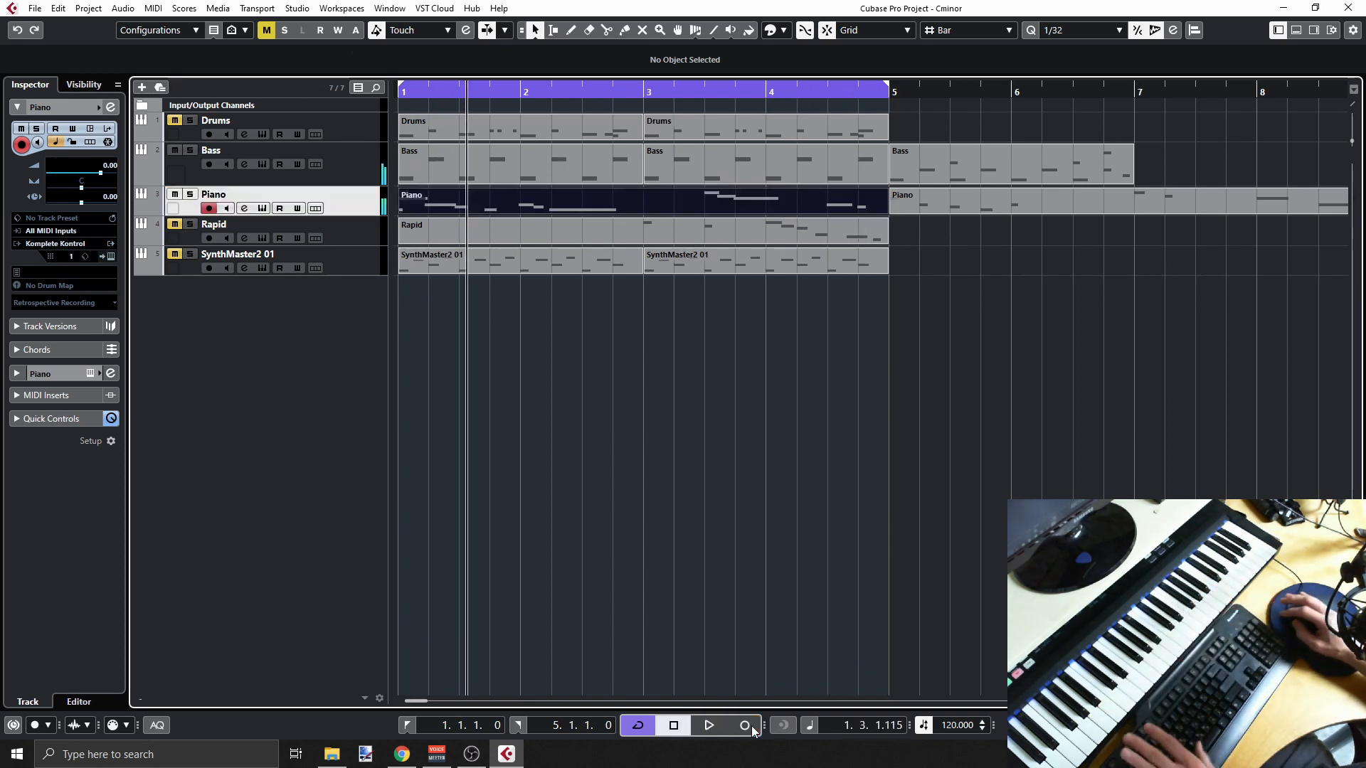
Delete the short C3 note at the start of the recorded Piano part and quantize the notes in bars 1 and 2
double_click(670, 207)
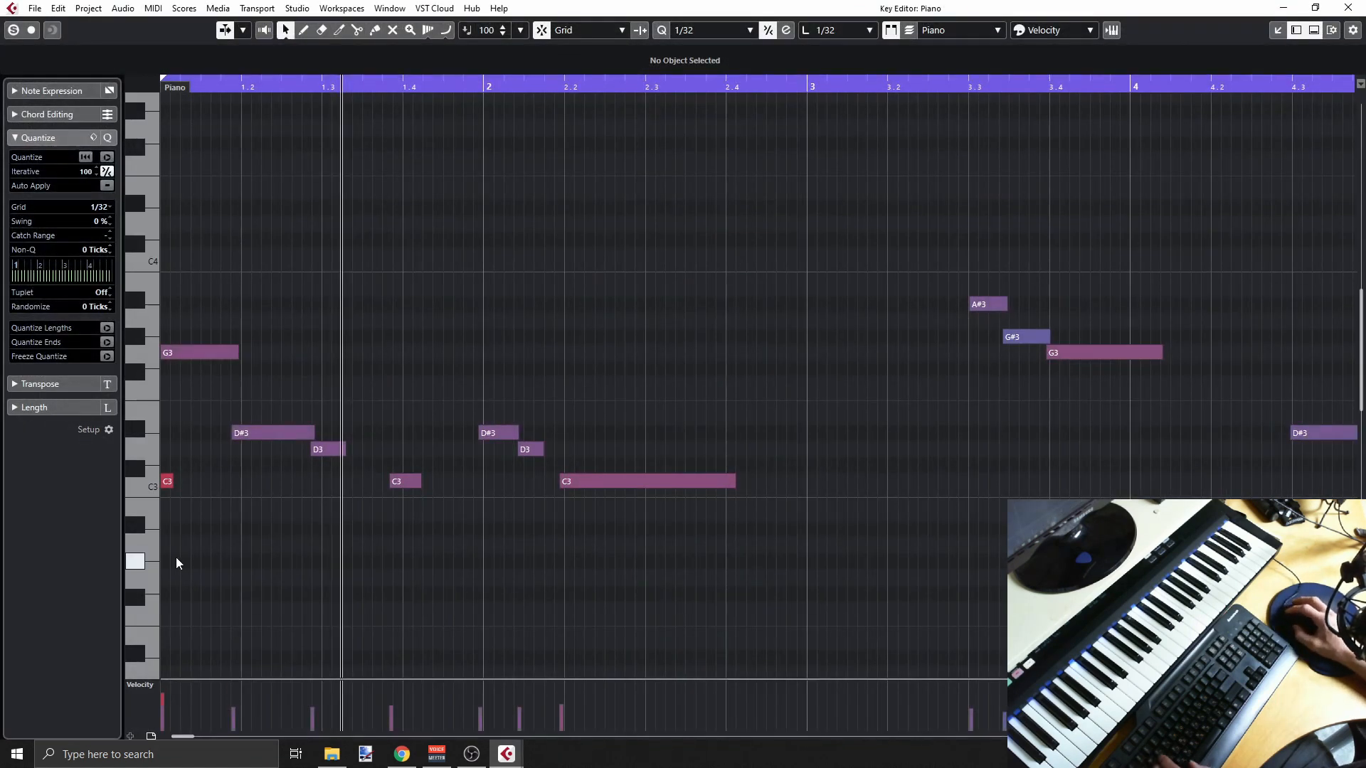
left_click(168, 481)
key("Delete")
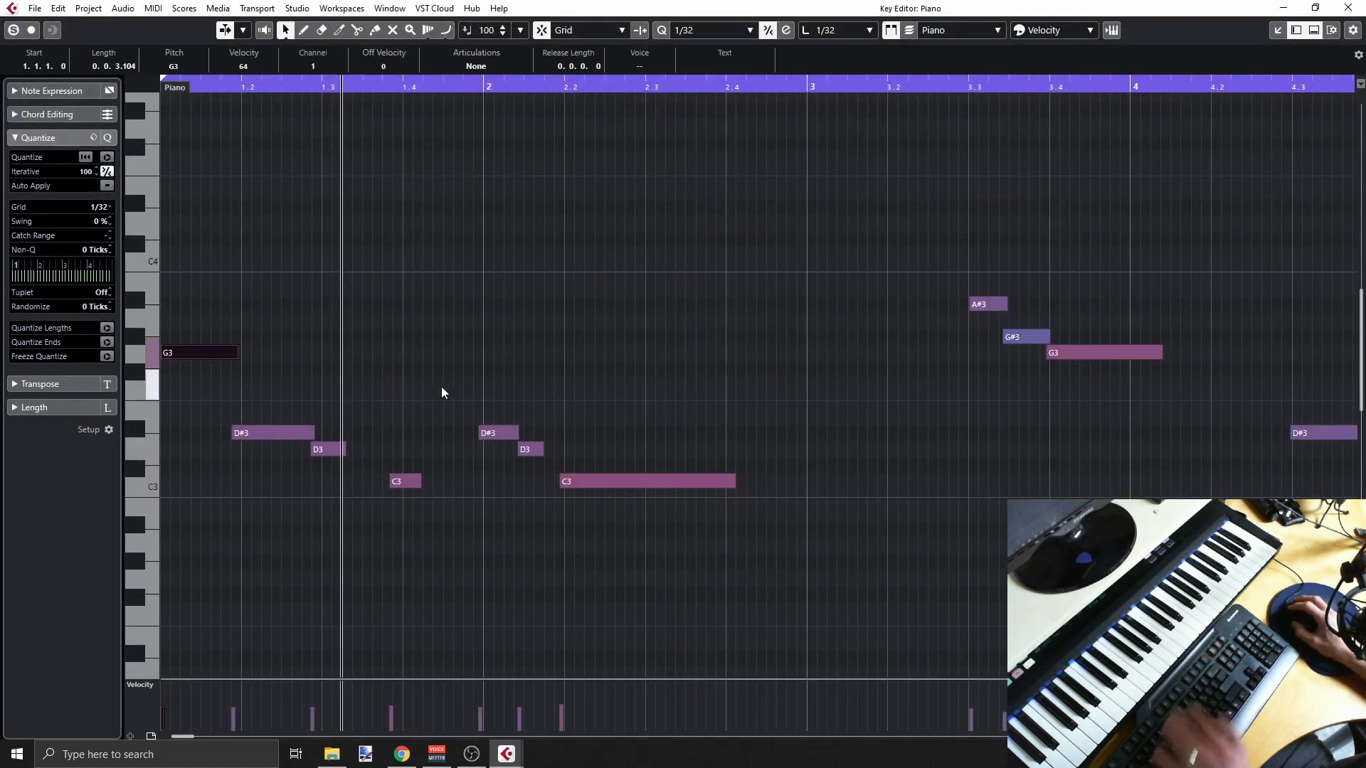
left_click_drag(725, 317, 181, 476)
key("q")
left_click(287, 404)
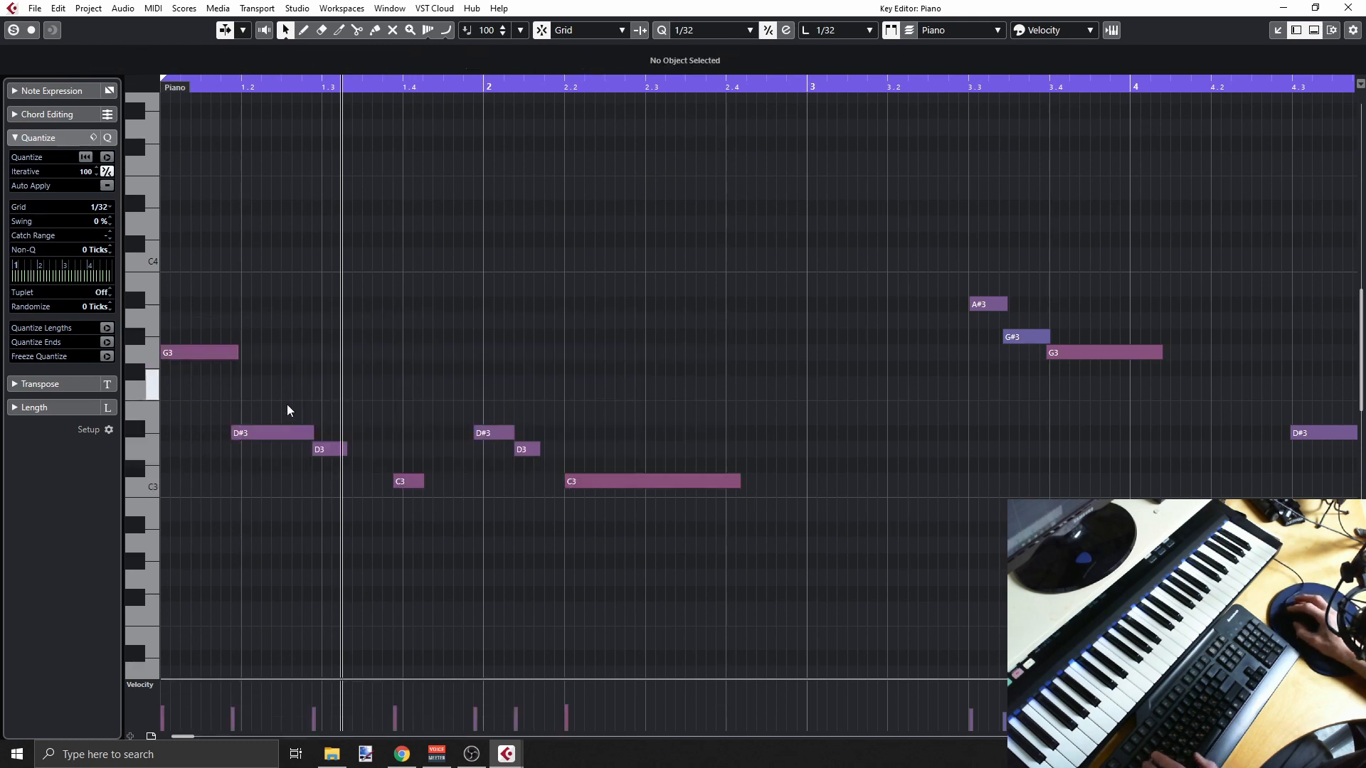
Align the D#3, D3 and C3 notes of bar 1 to beats 2, 3 and 4, lengthen G3 to 0.1.0.0, and move the D#3–D3 pair to bar 2
left_click_drag(269, 432, 279, 434)
left_click_drag(238, 353, 241, 354)
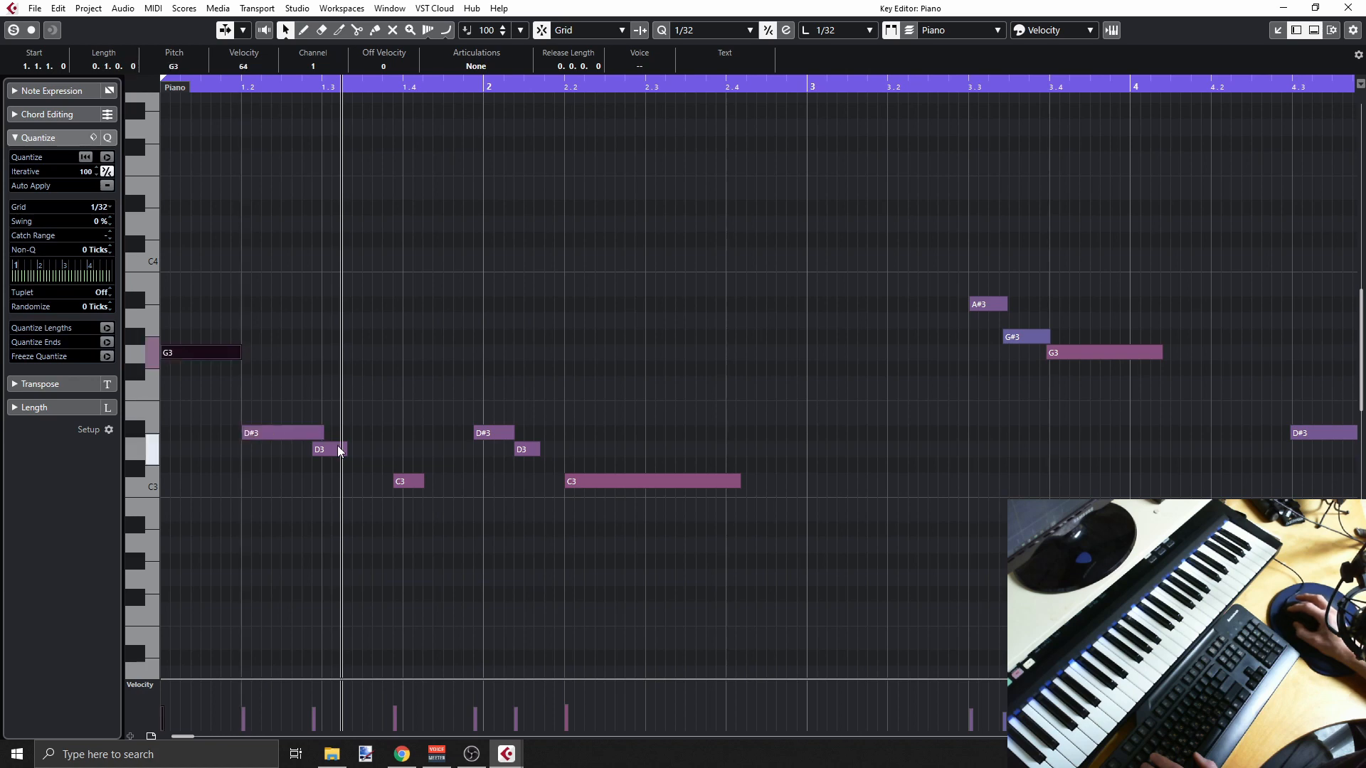
left_click_drag(331, 451, 422, 481)
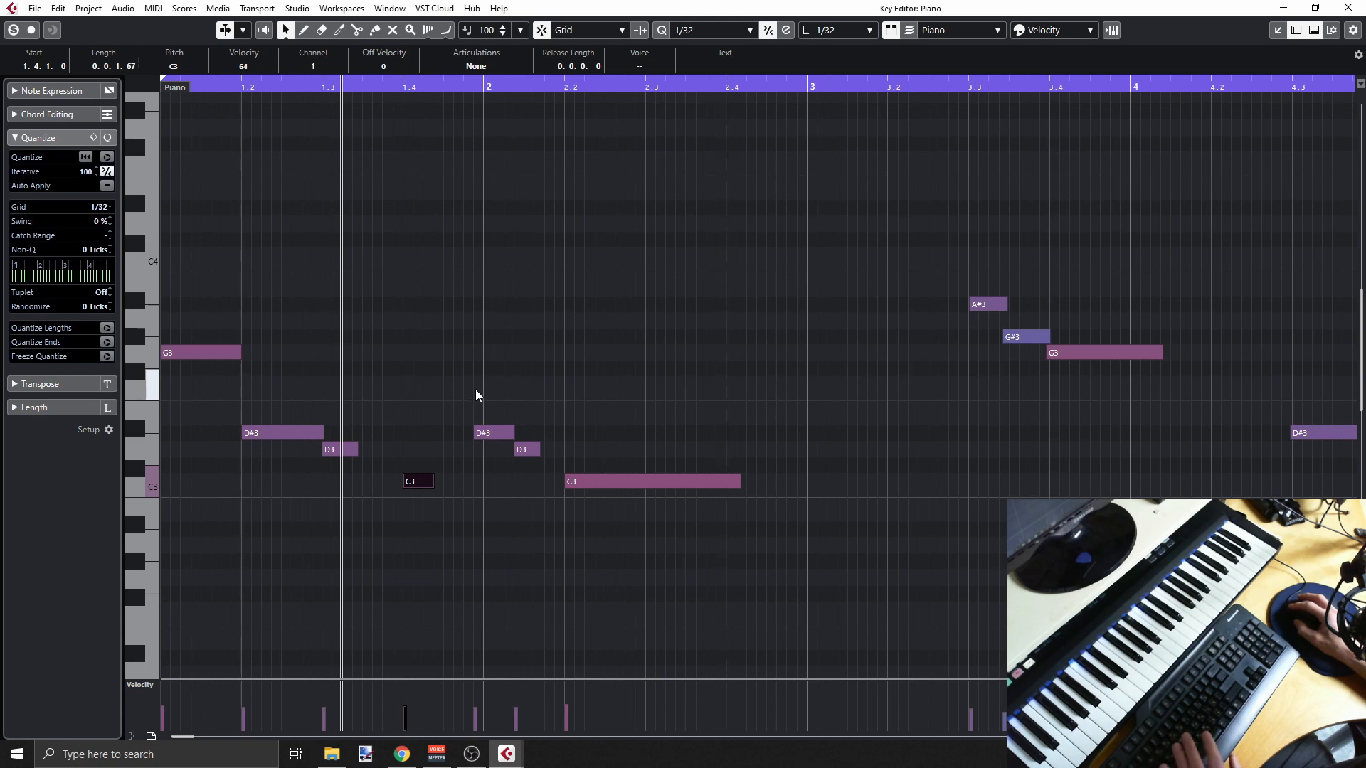
left_click_drag(474, 384, 507, 431)
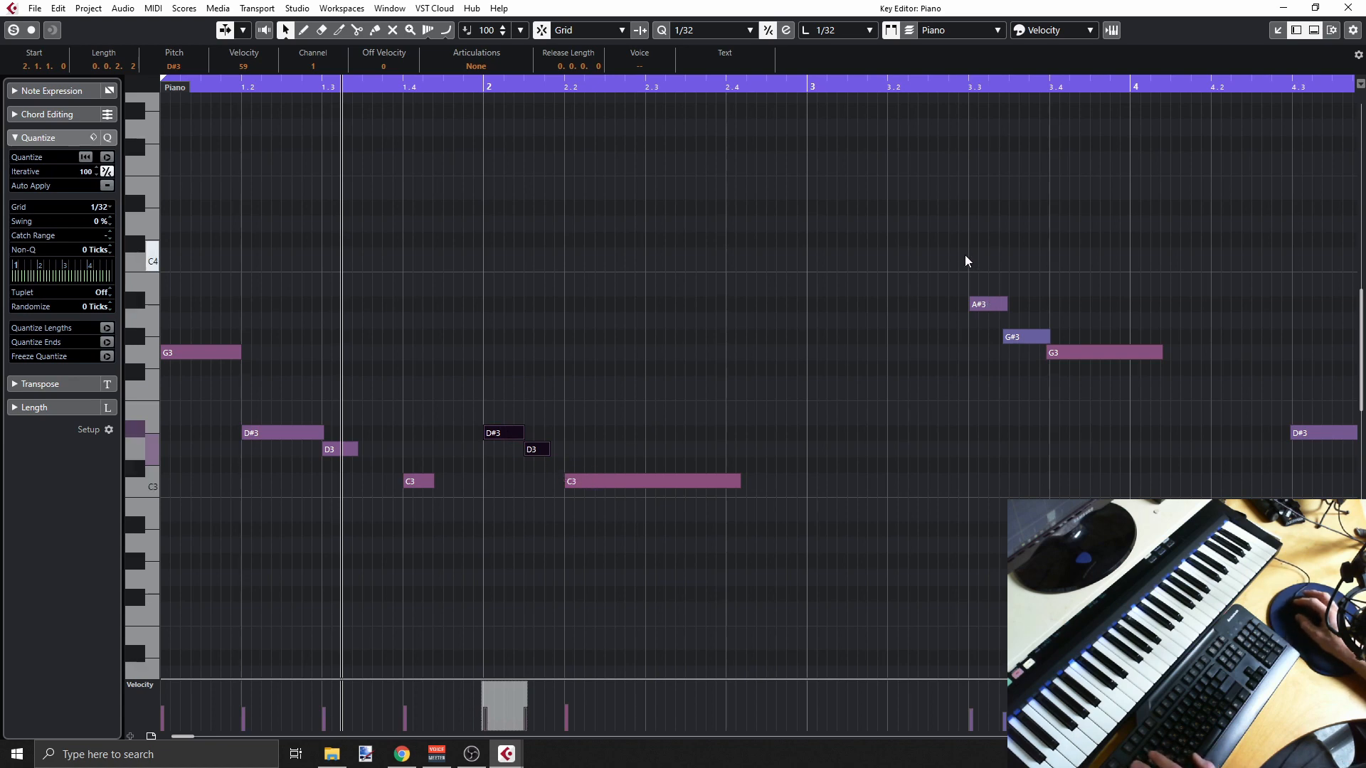
Add a C3 note at 4.4.1.0 in the Piano part with a length of 0.0.1.0
left_click_drag(1141, 471, 1358, 512)
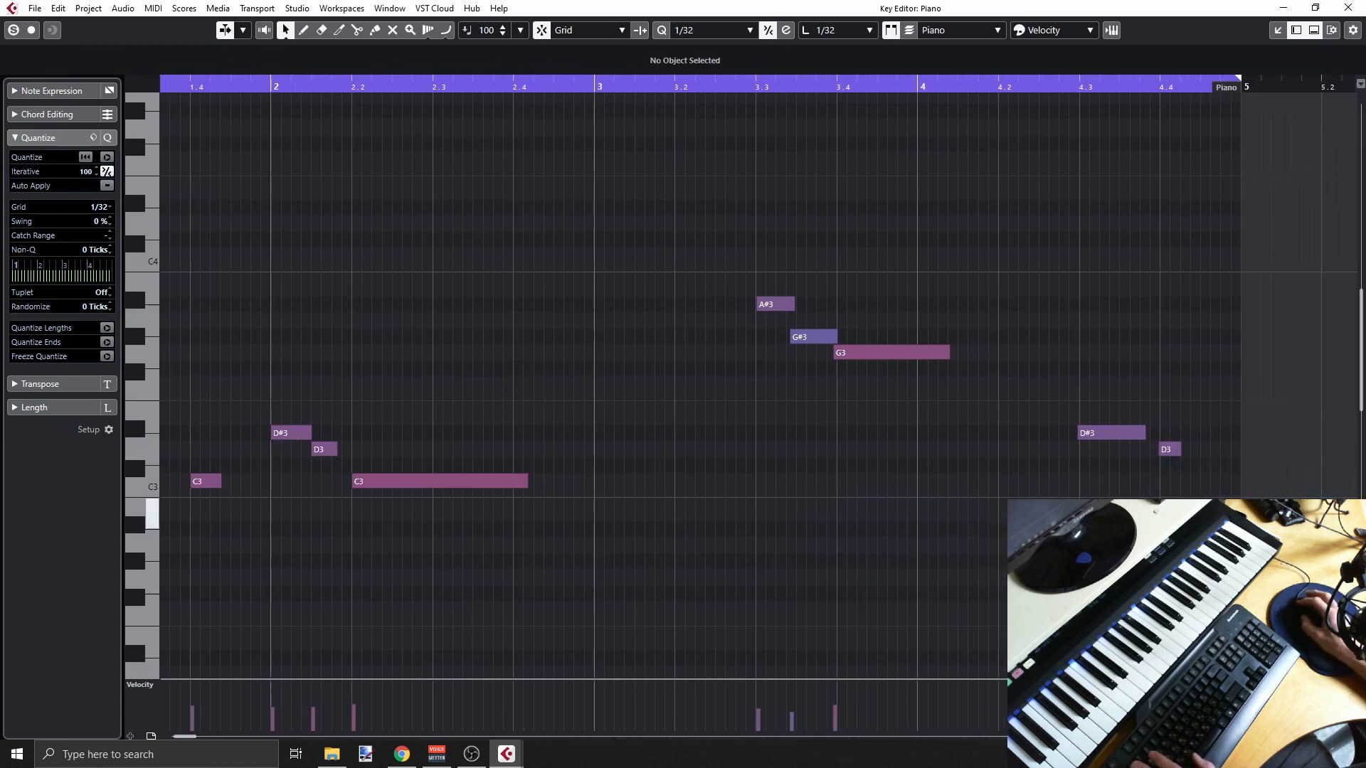
double_click(1165, 487)
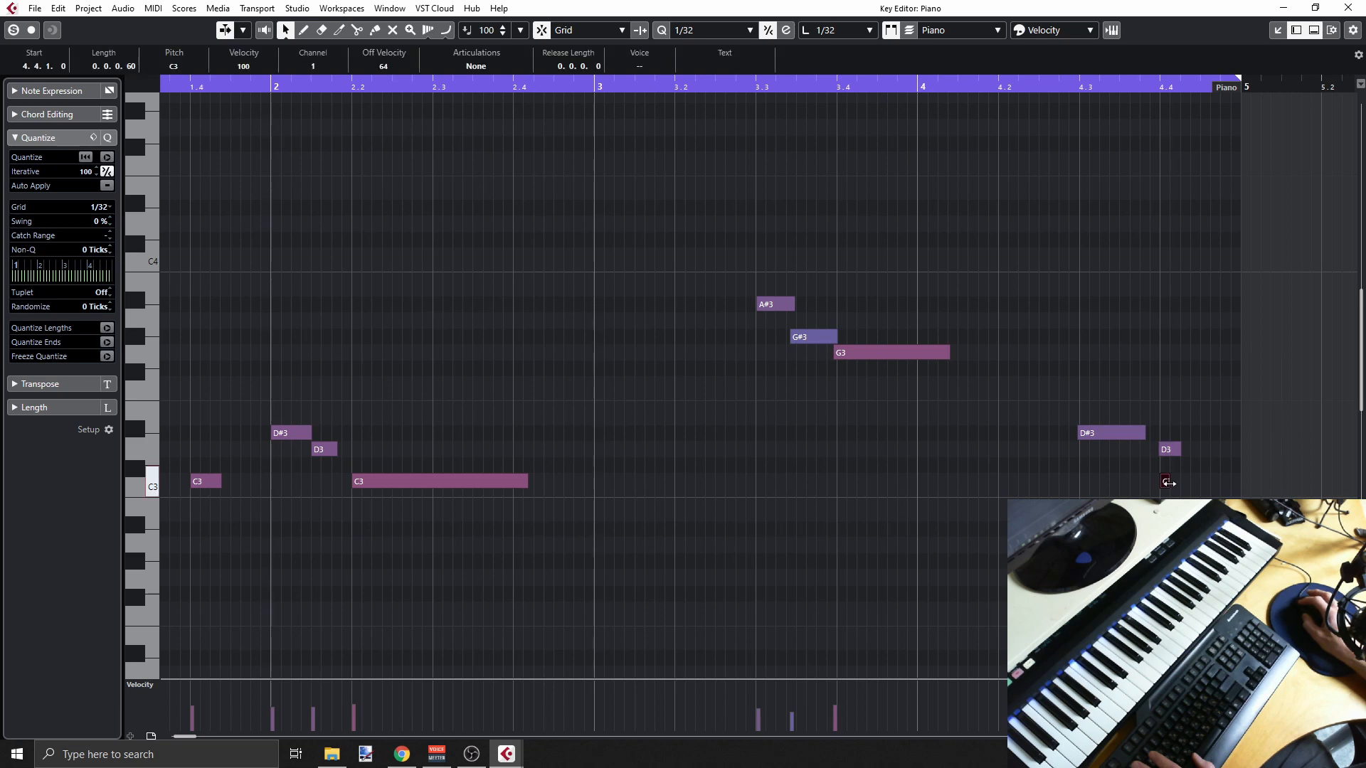
left_click_drag(1170, 482, 1184, 482)
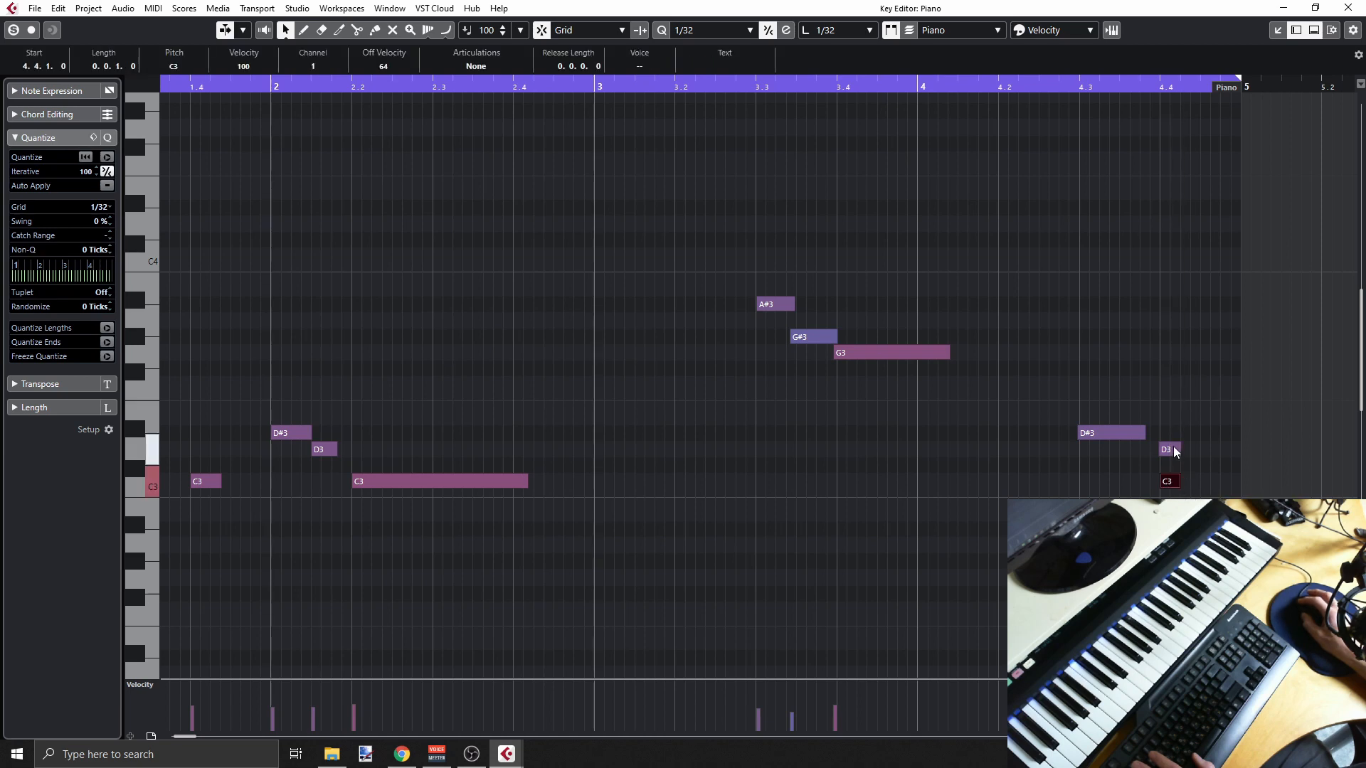
Shorten the D#3 note in bar 4, move the D3 note to 4.3.3.60 and set the final C3 note's velocity to 58
mouse_move(1143, 433)
left_mouse_down()
mouse_move(1114, 433)
mouse_move(1142, 449)
left_mouse_up()
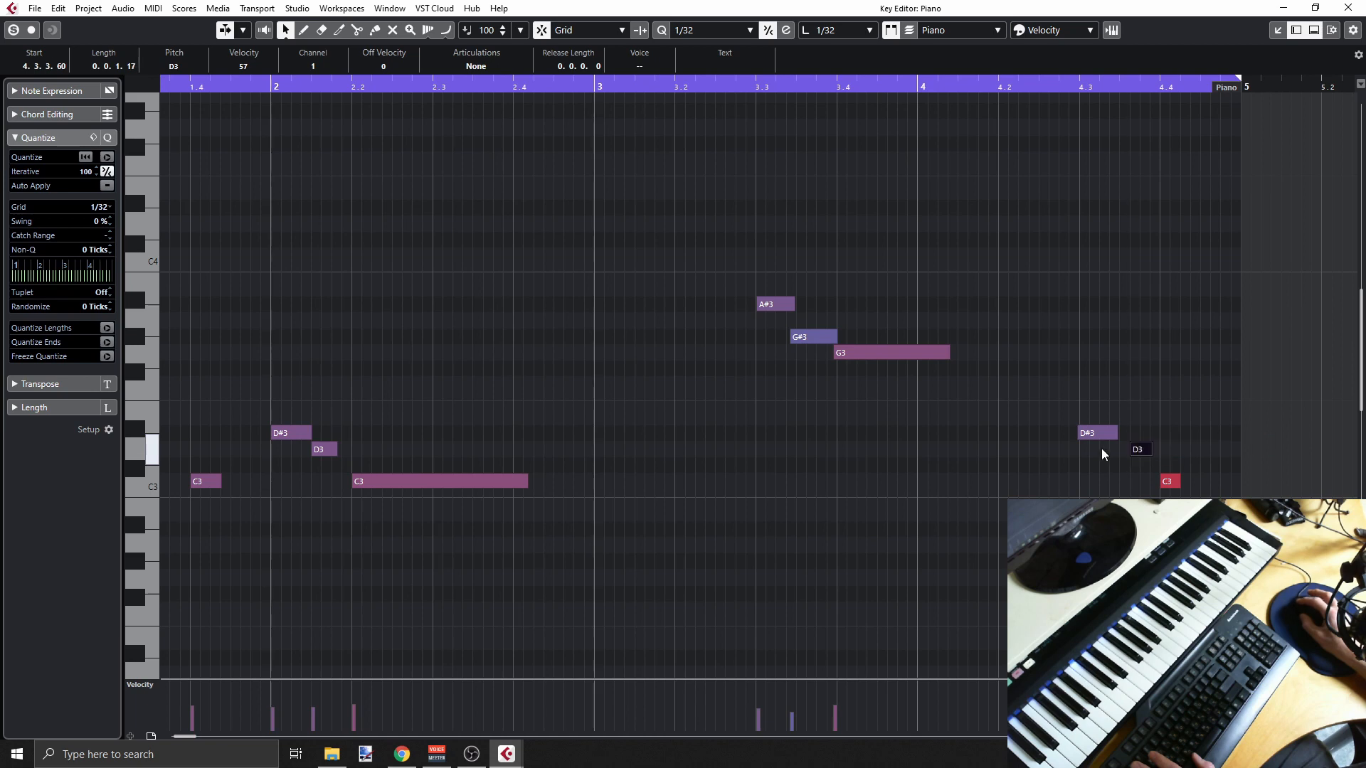
left_click(1168, 482)
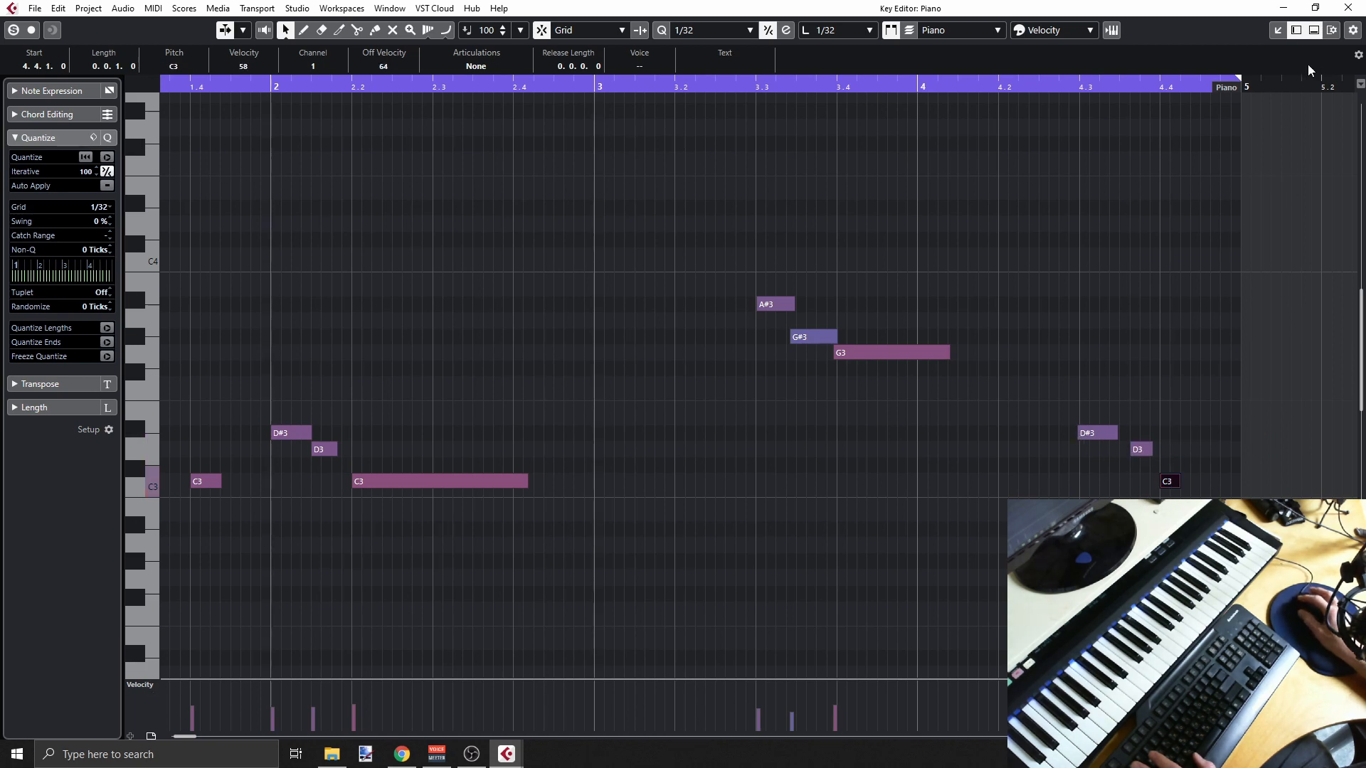
Close the Piano notes and play back the edited piano melody with the bass line
left_click(1348, 8)
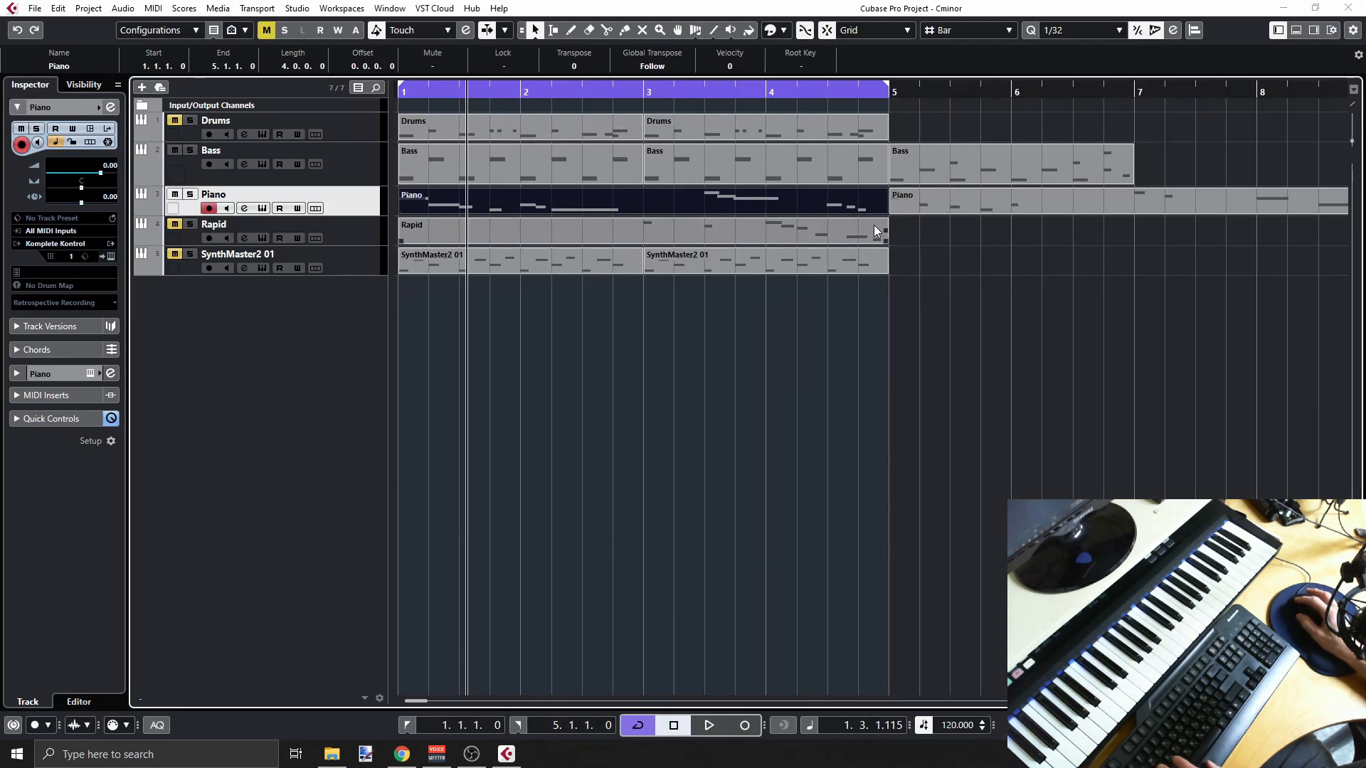
key("space")
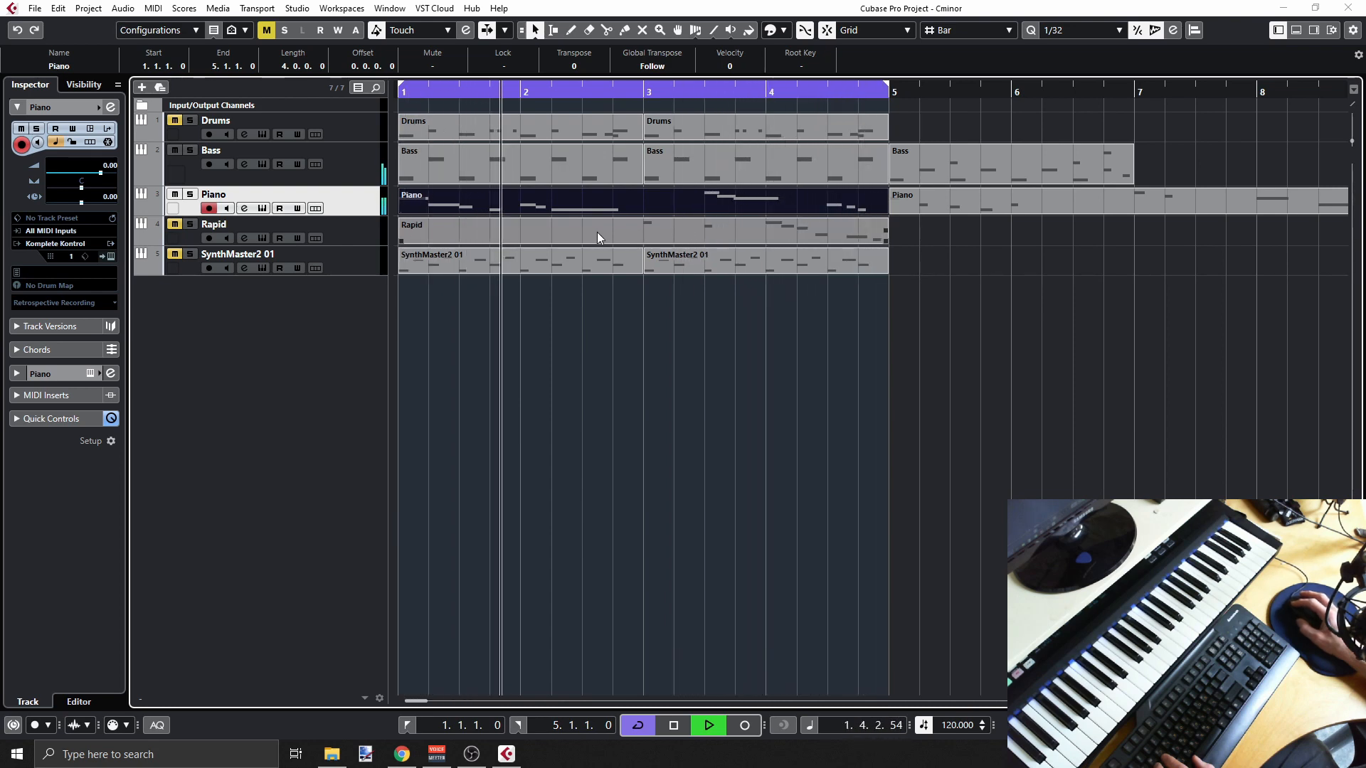
key("space")
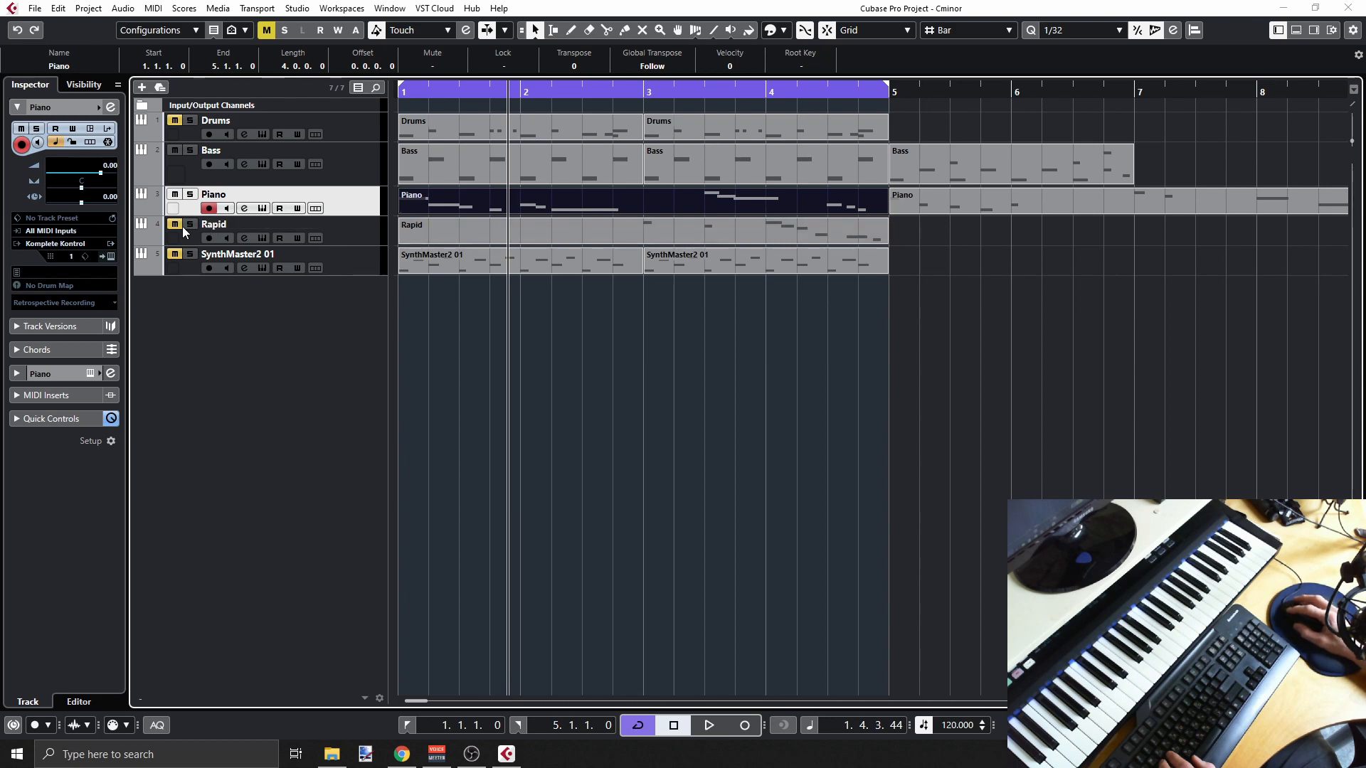
Select and unmute the Rapid track, and play it together with the bass and piano
left_click(333, 241)
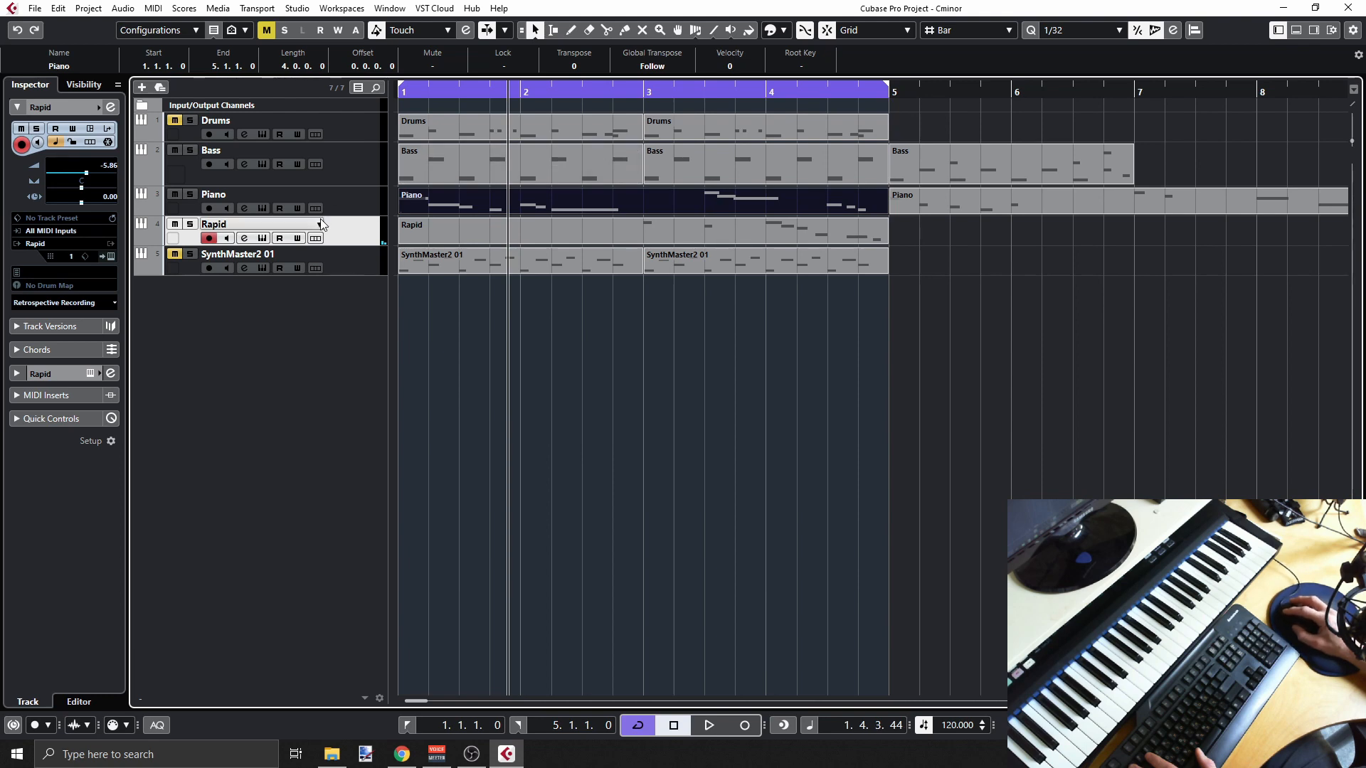
key("space")
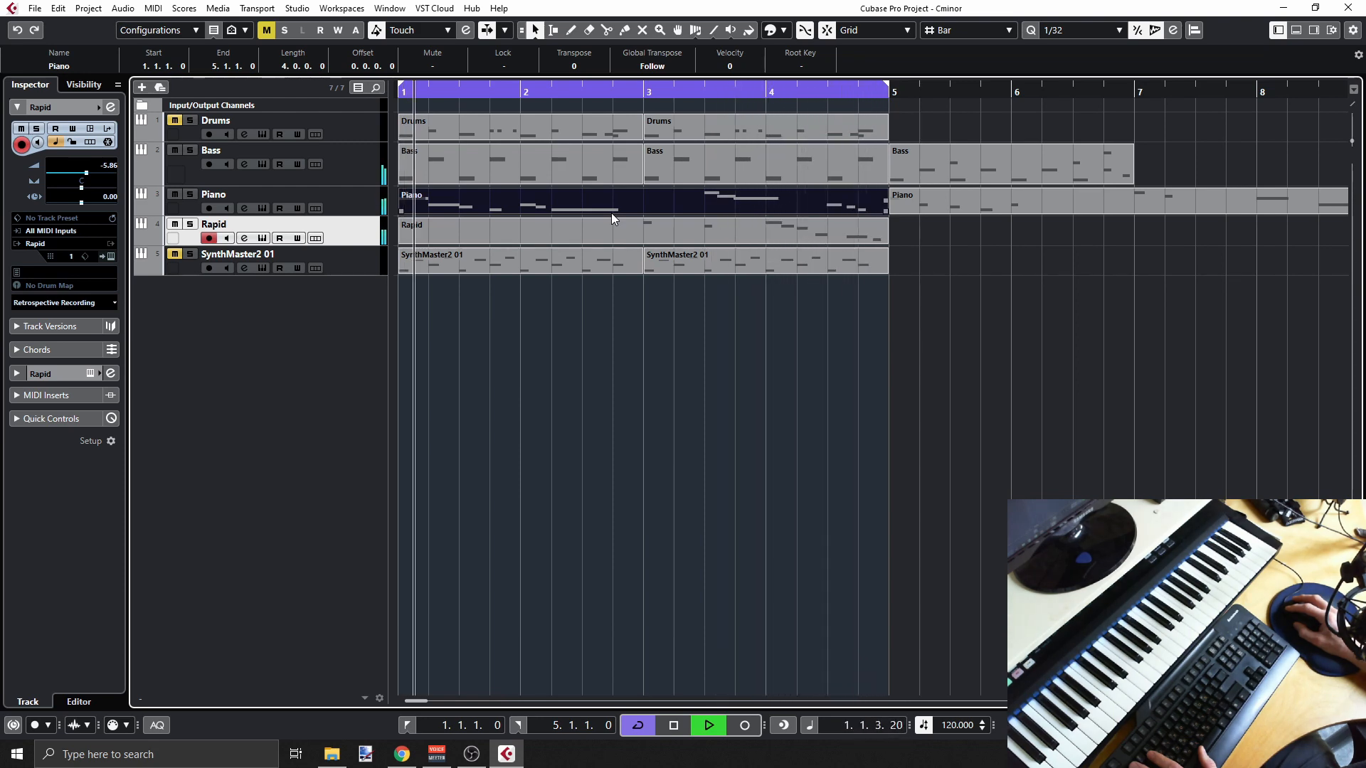
key("space")
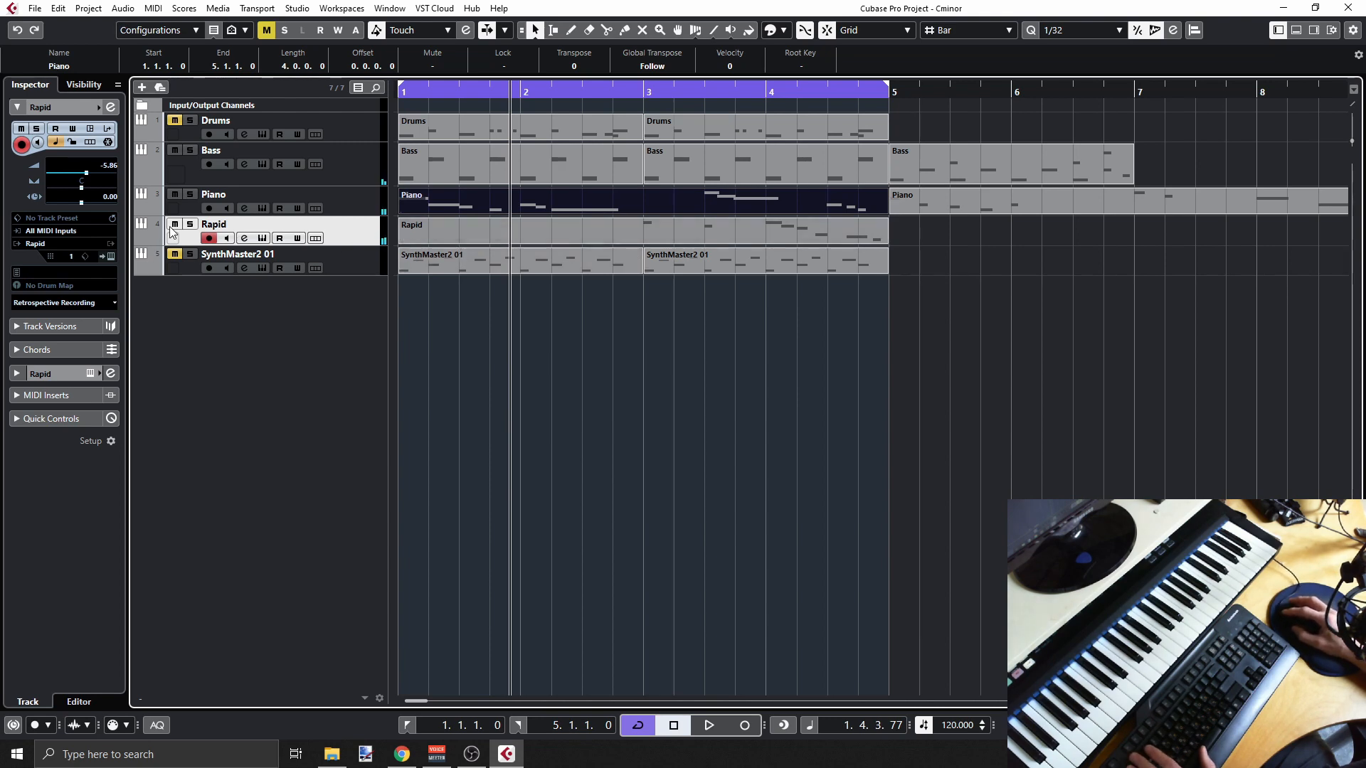
Mute the Rapid track, select and unmute the SynthMaster2 01 track, and play the arrangement
left_click(372, 261)
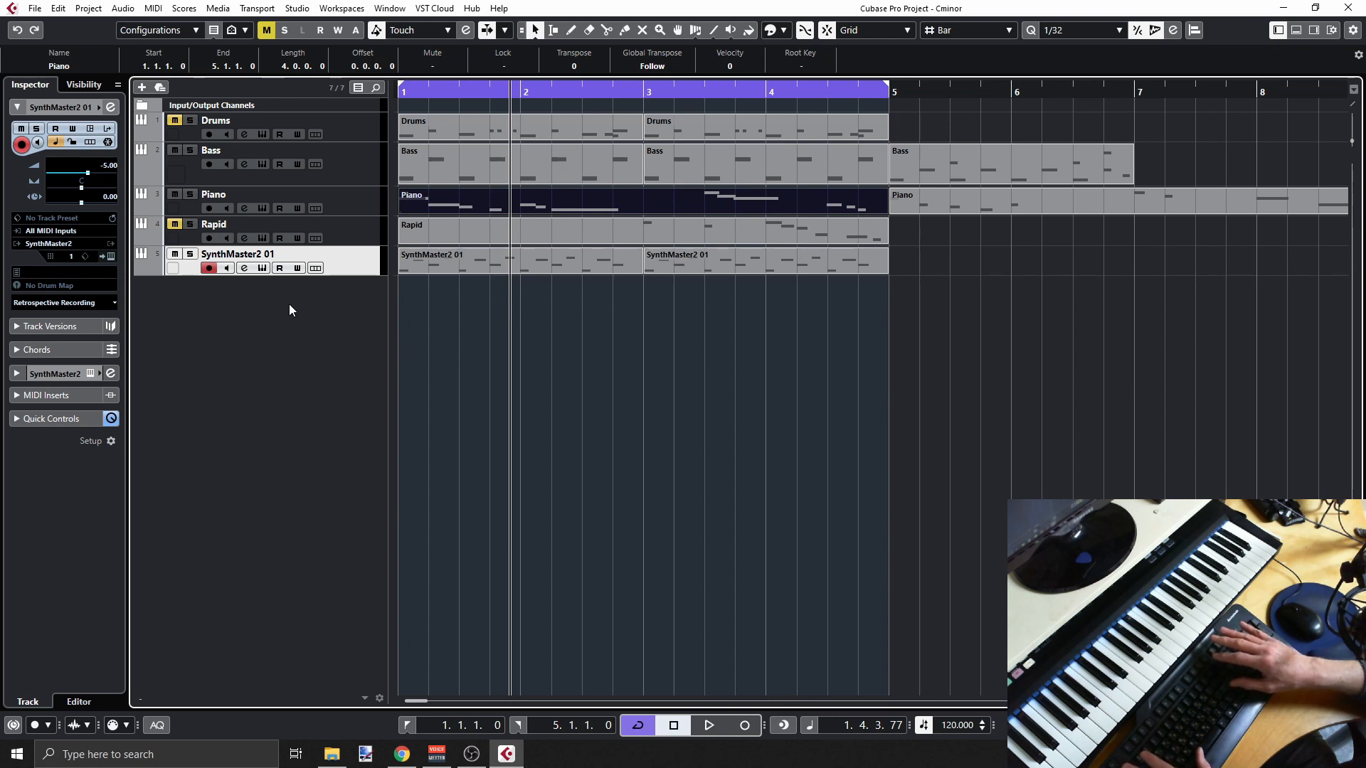
key("space")
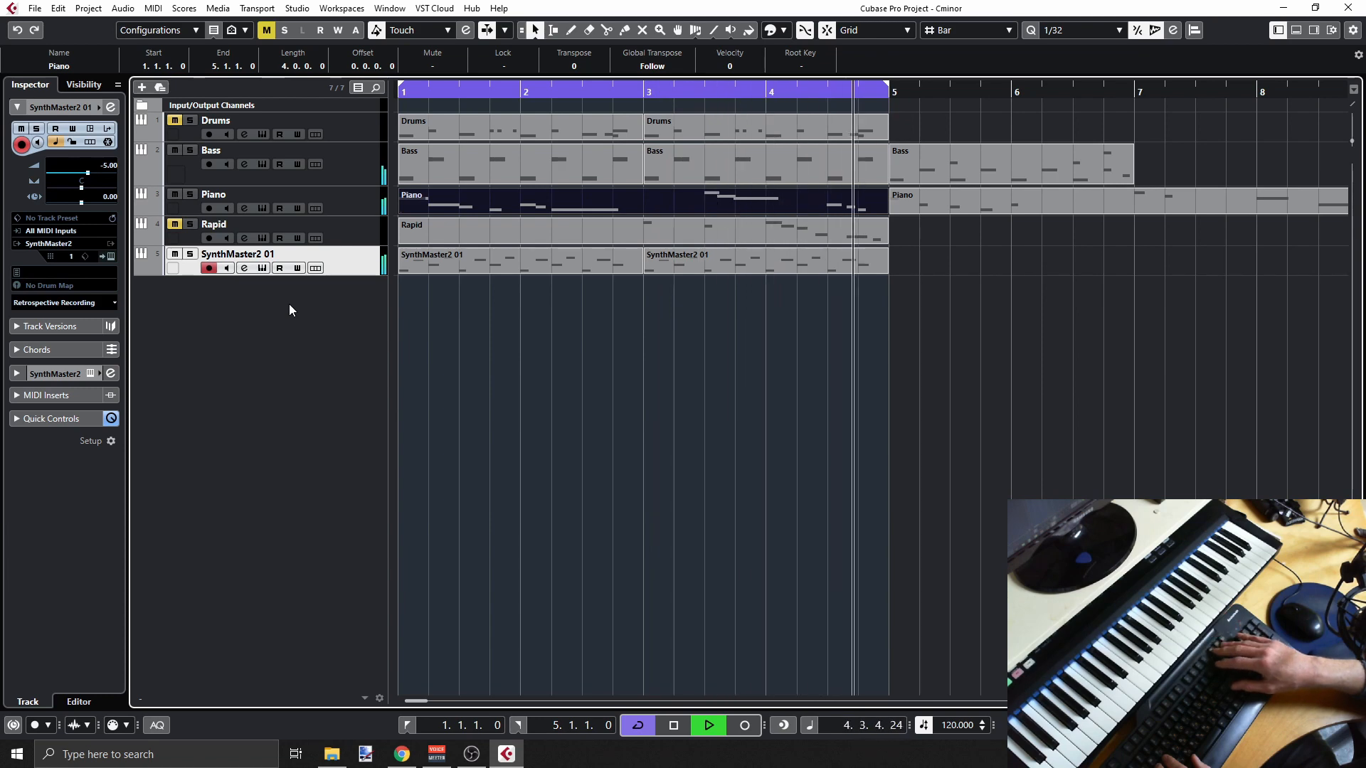
key("space")
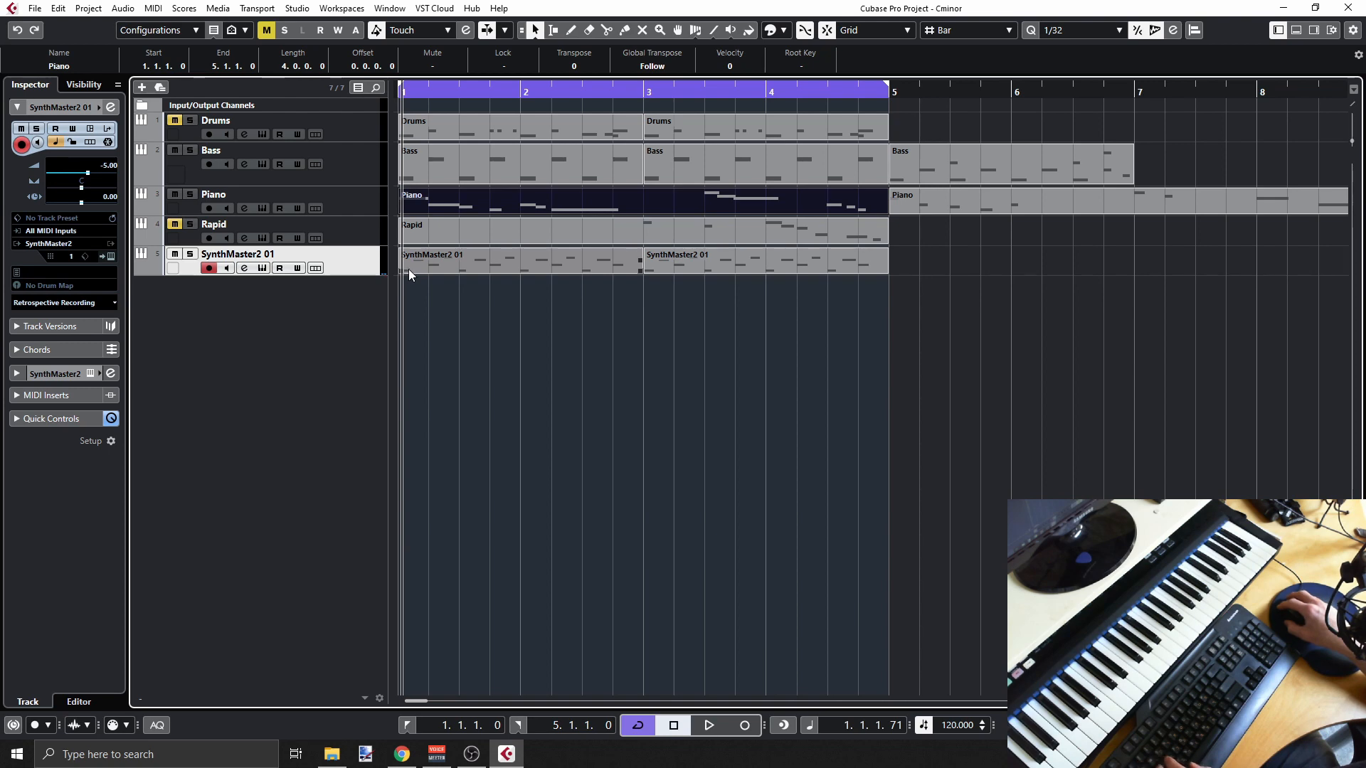
Switch to Chrome and review the scale notes and chord charts on the key of C minor page
left_click(403, 753)
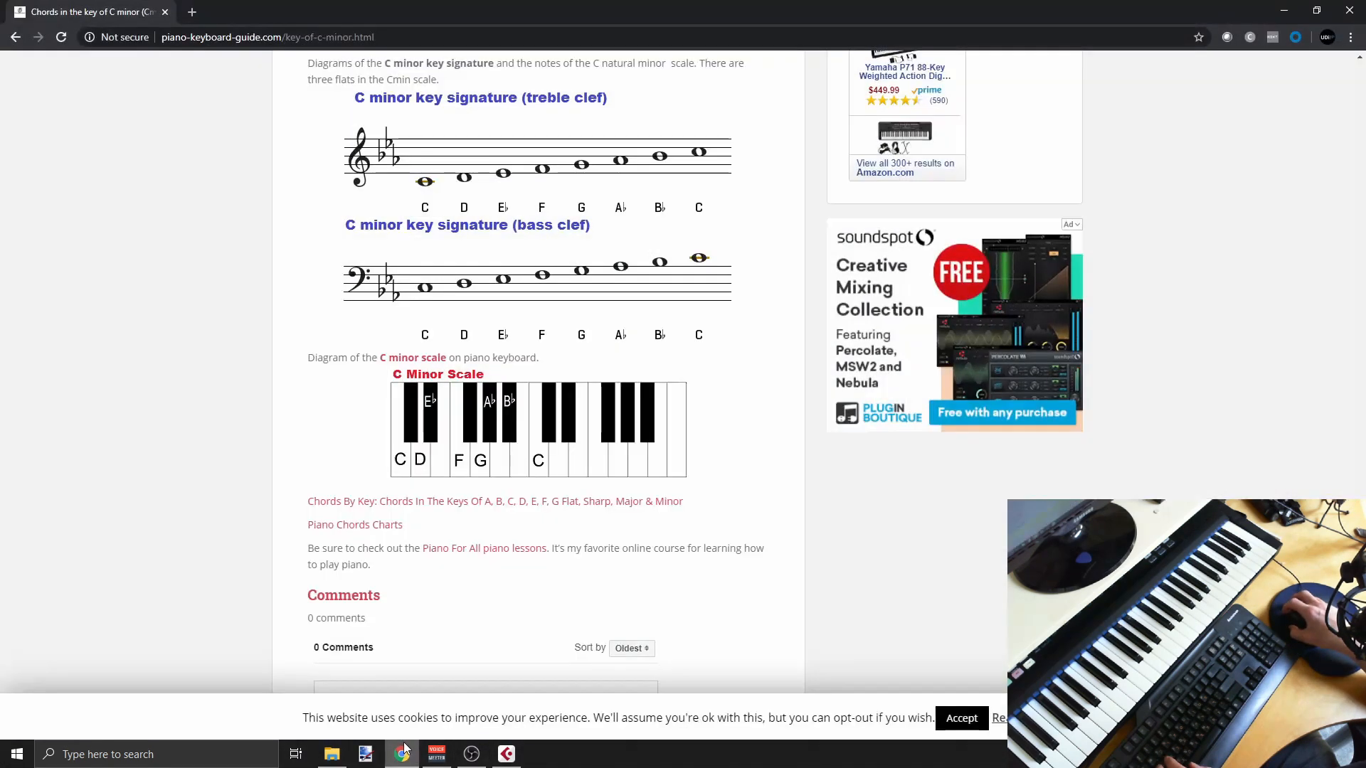
scroll(469, 390, "up", 4)
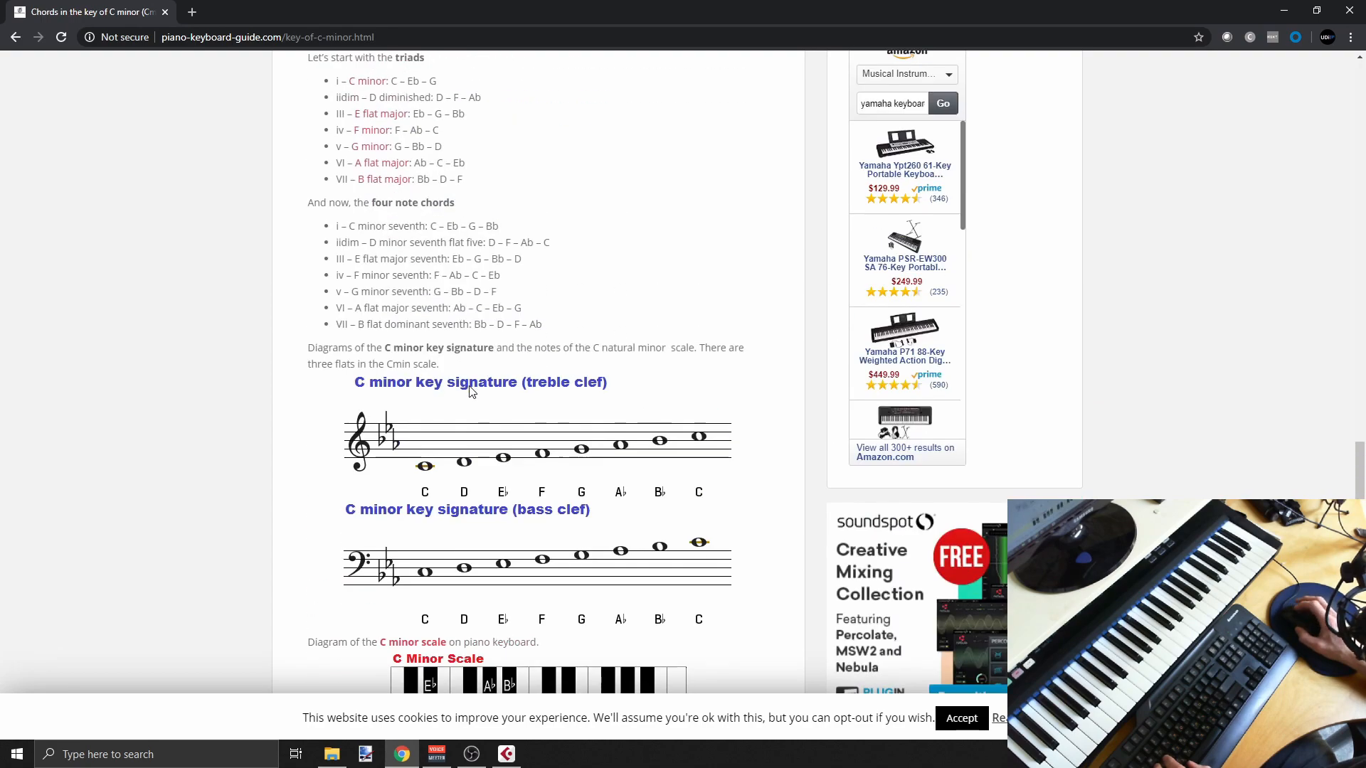
scroll(469, 390, "up", 10)
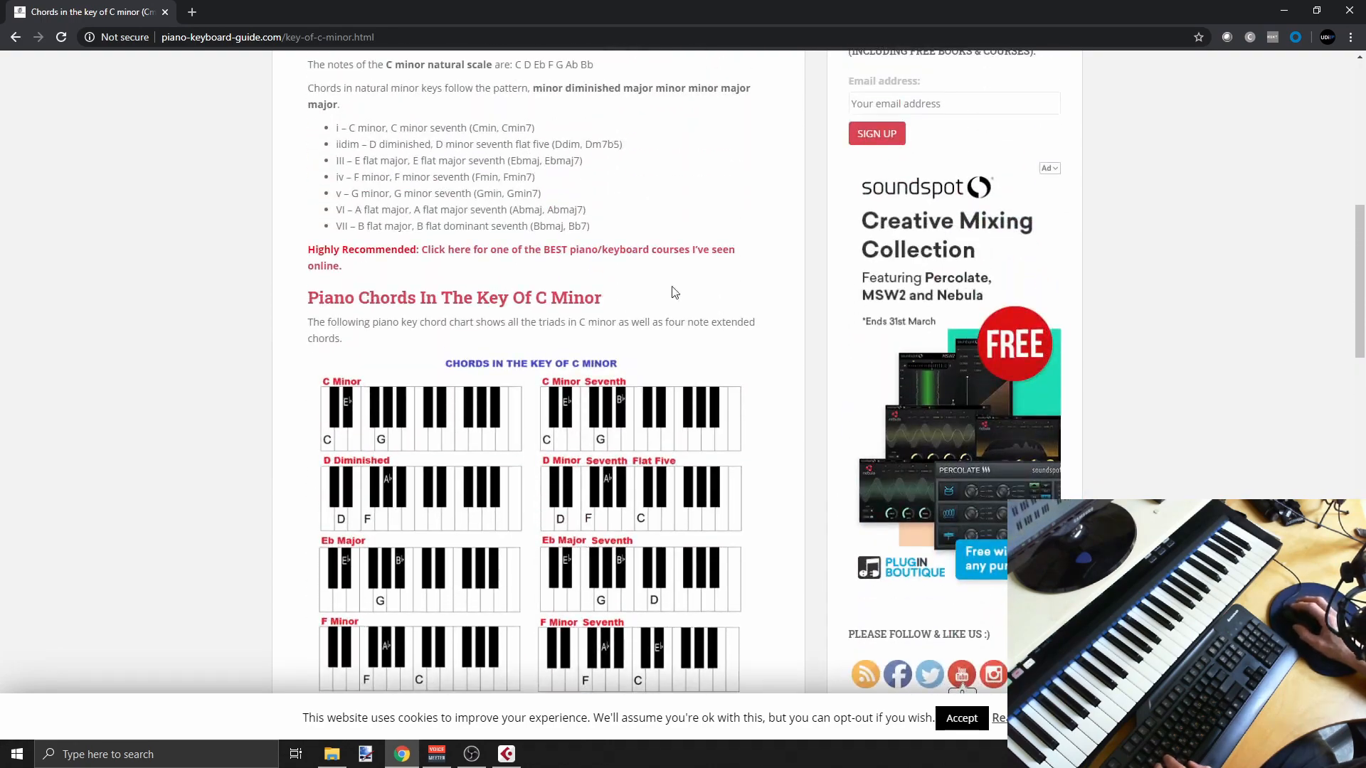
Examine the C minor chord charts and the common chord progressions and chord notes listed below them
scroll(671, 292, "down", 14)
scroll(548, 478, "up", 5)
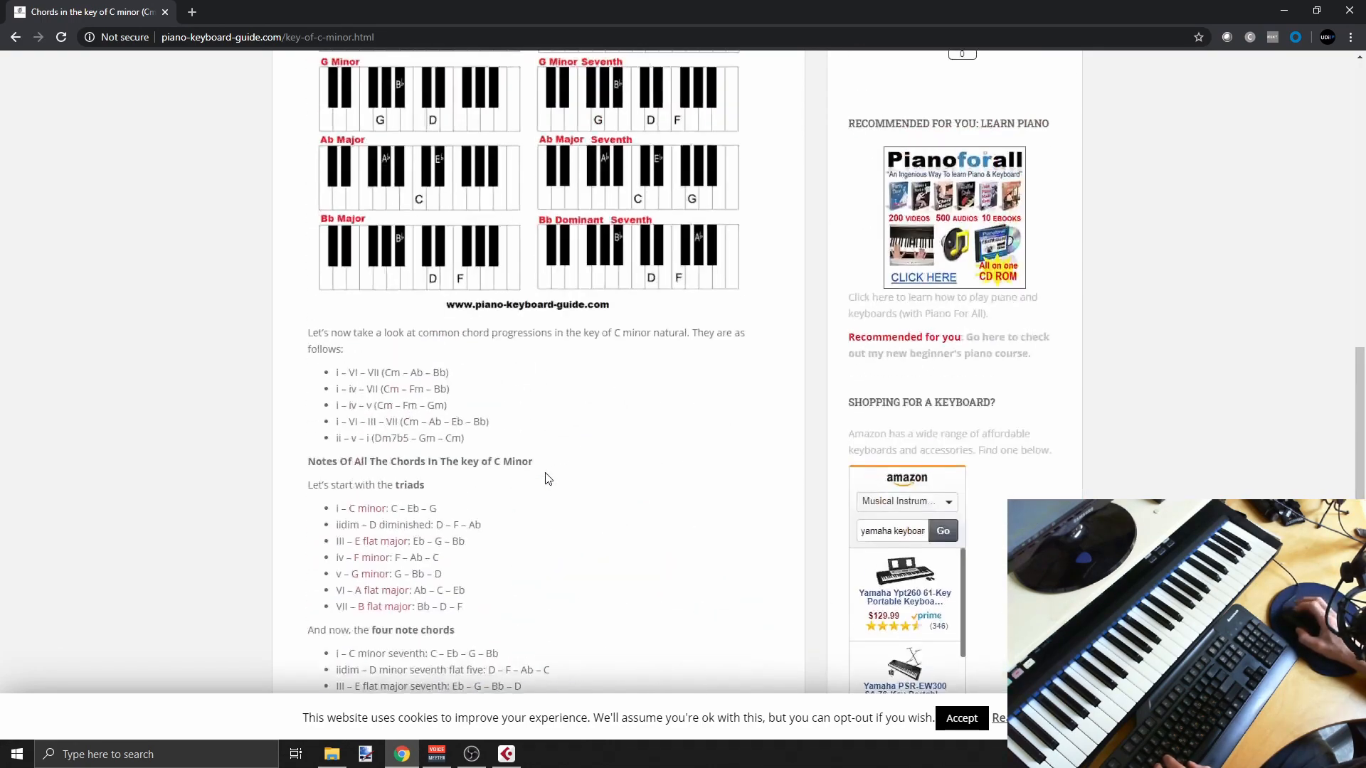
scroll(548, 478, "up", 5)
scroll(548, 478, "up", 2)
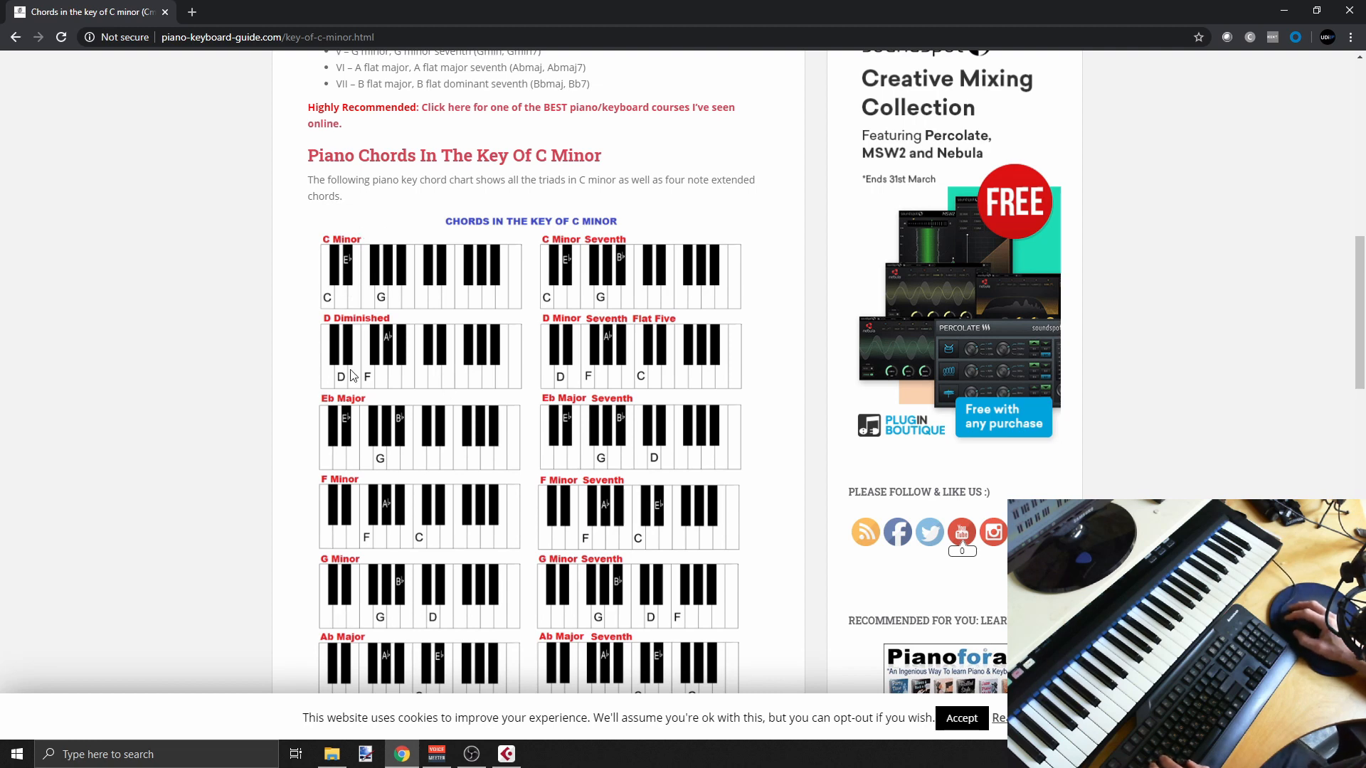
scroll(359, 518, "down", 2)
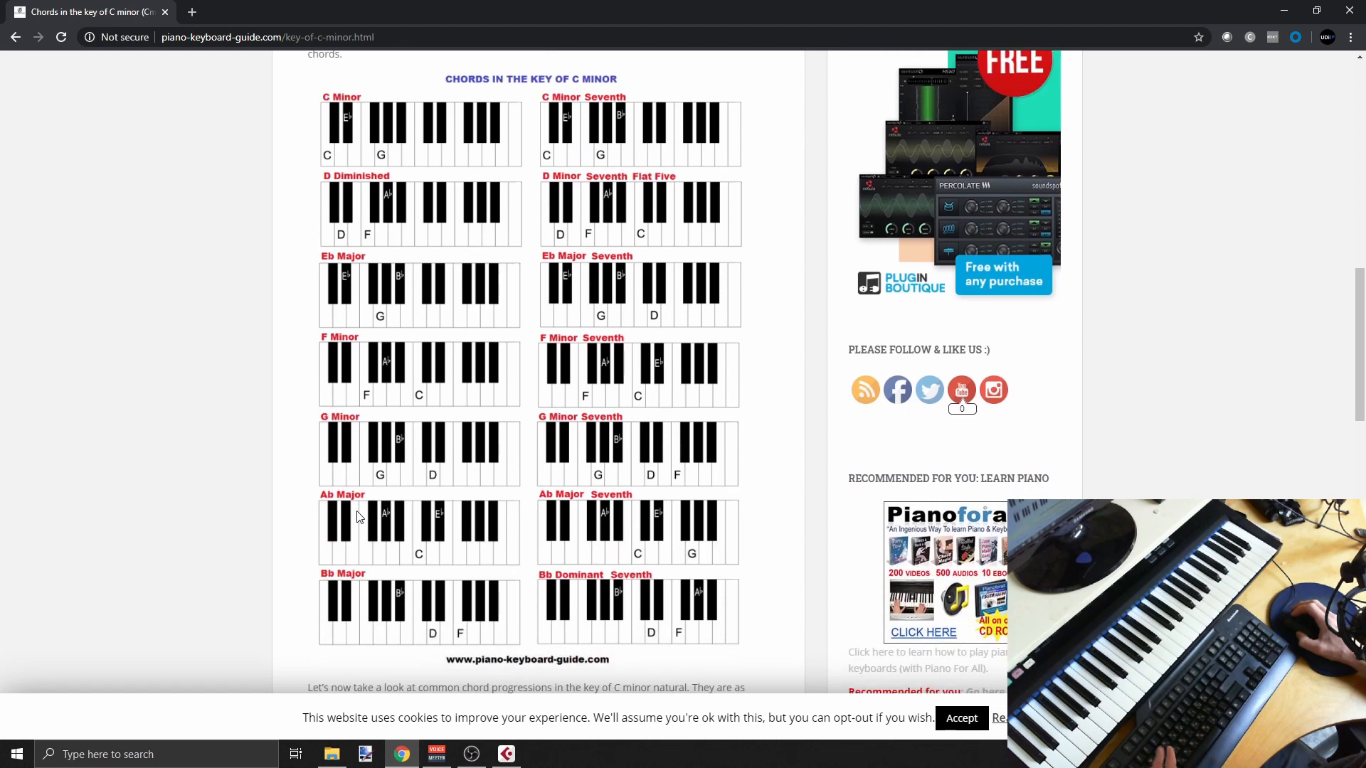
scroll(359, 517, "up", 2)
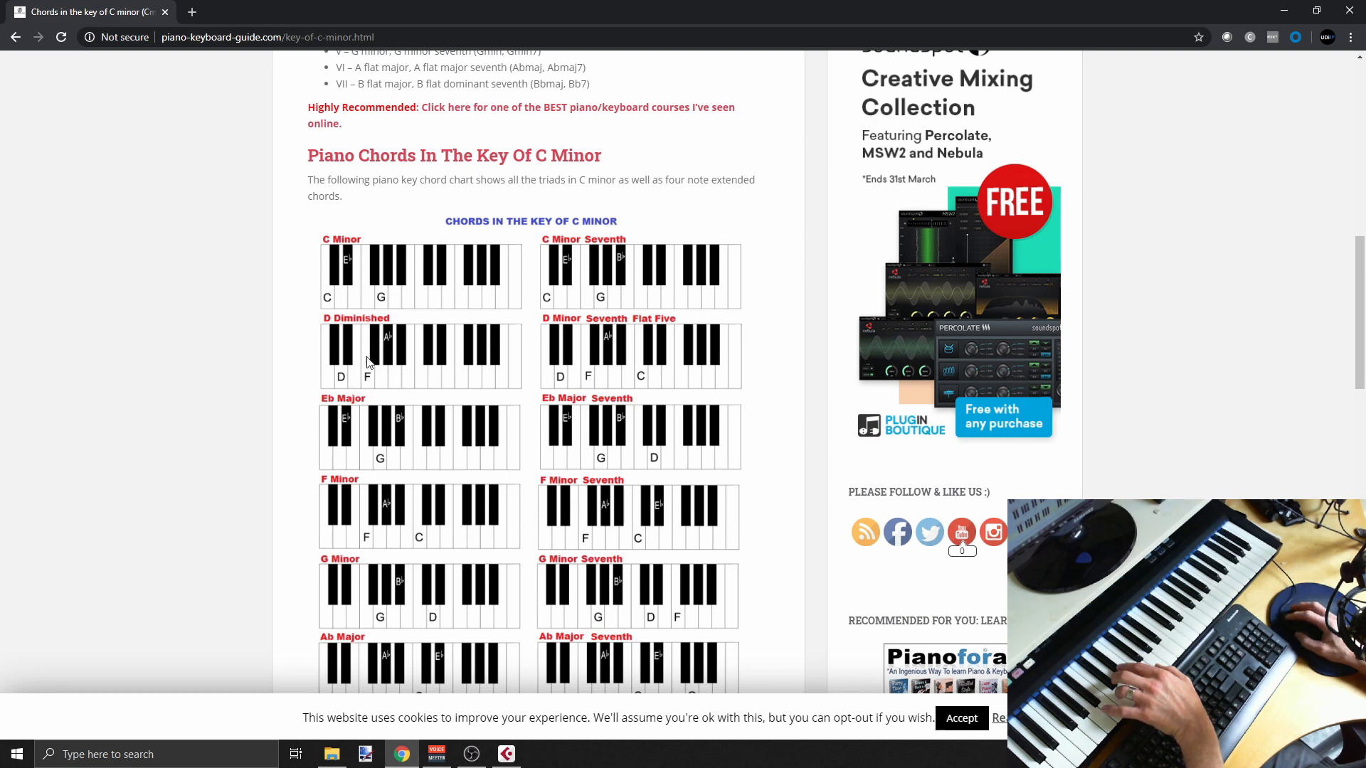
Switch to Cubase, solo the Piano track and play back its melody
left_click(506, 753)
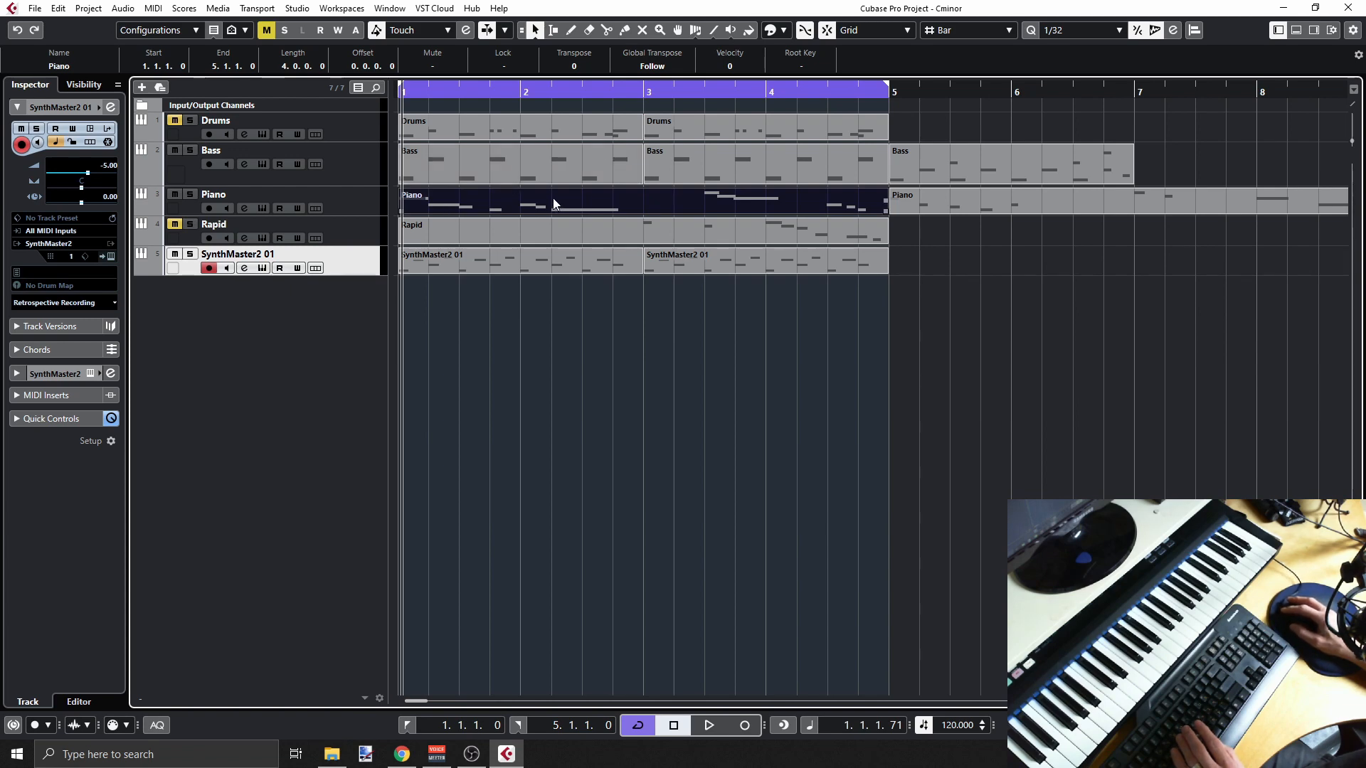
left_click(378, 209)
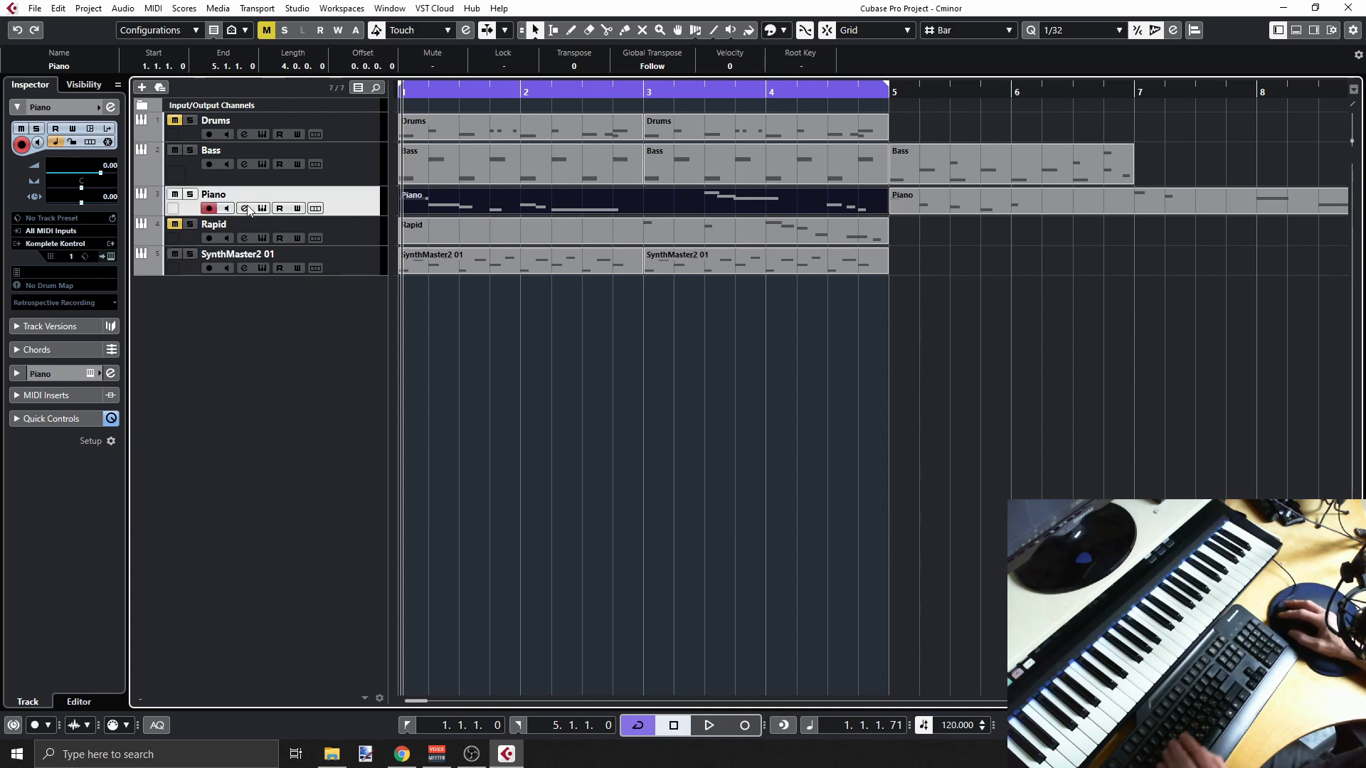
key("s")
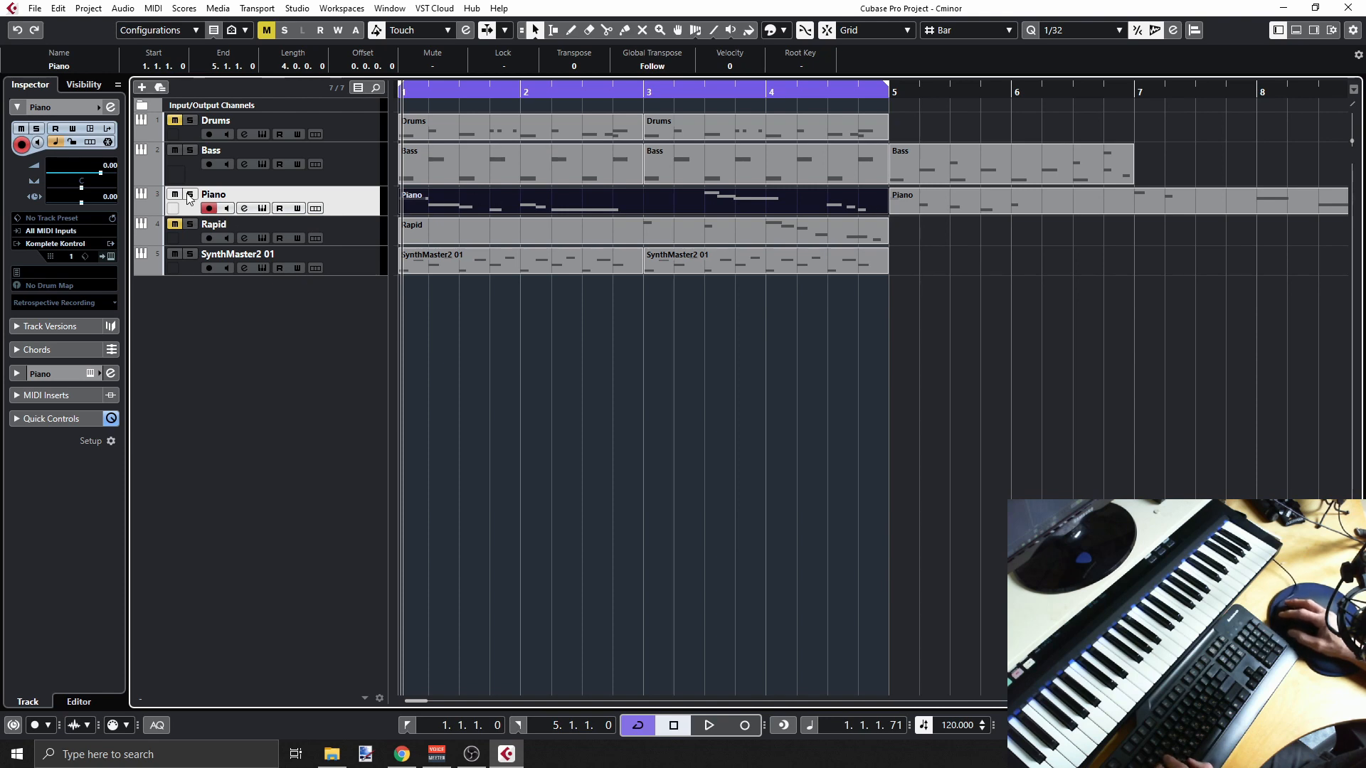
key("space")
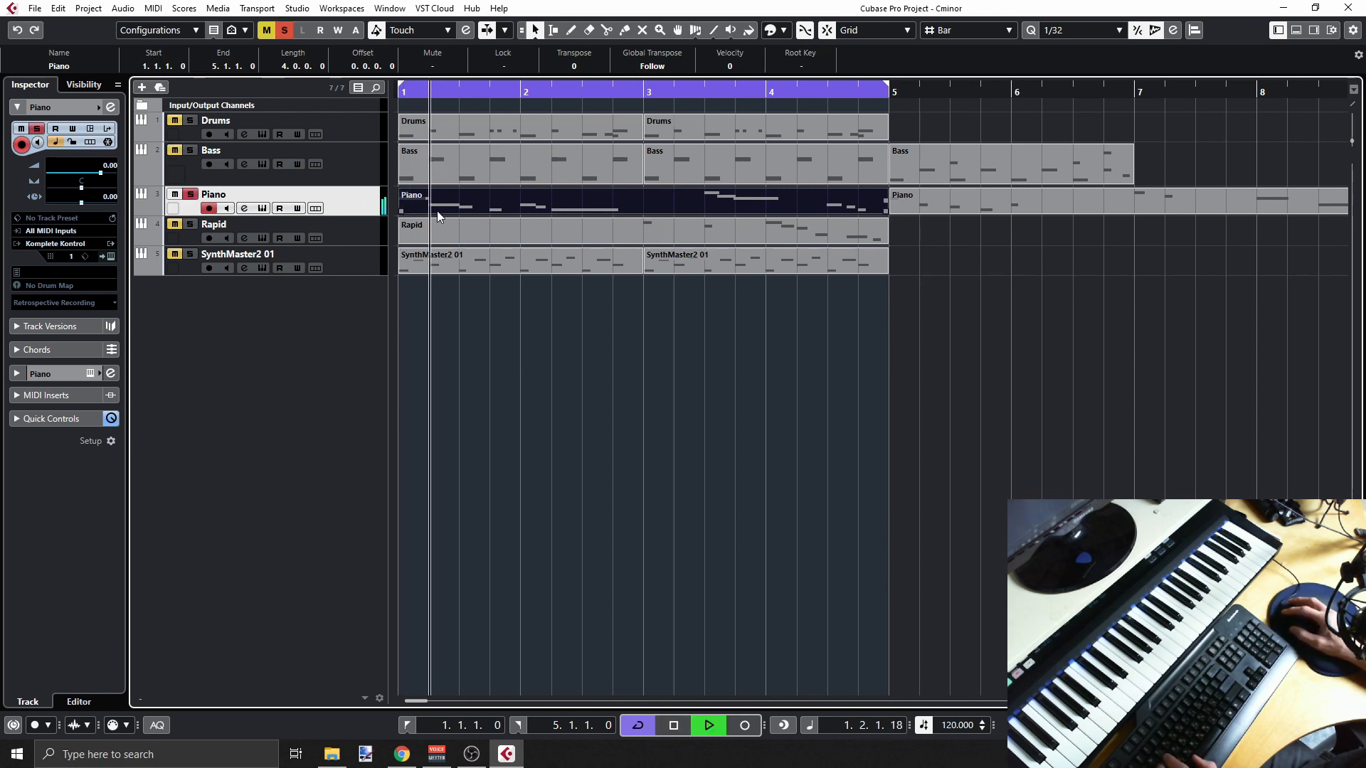
Load the Hippish preset from the Sequence type in the Piano track's Pigments instrument and play the melody with it
left_click(261, 208)
key("space")
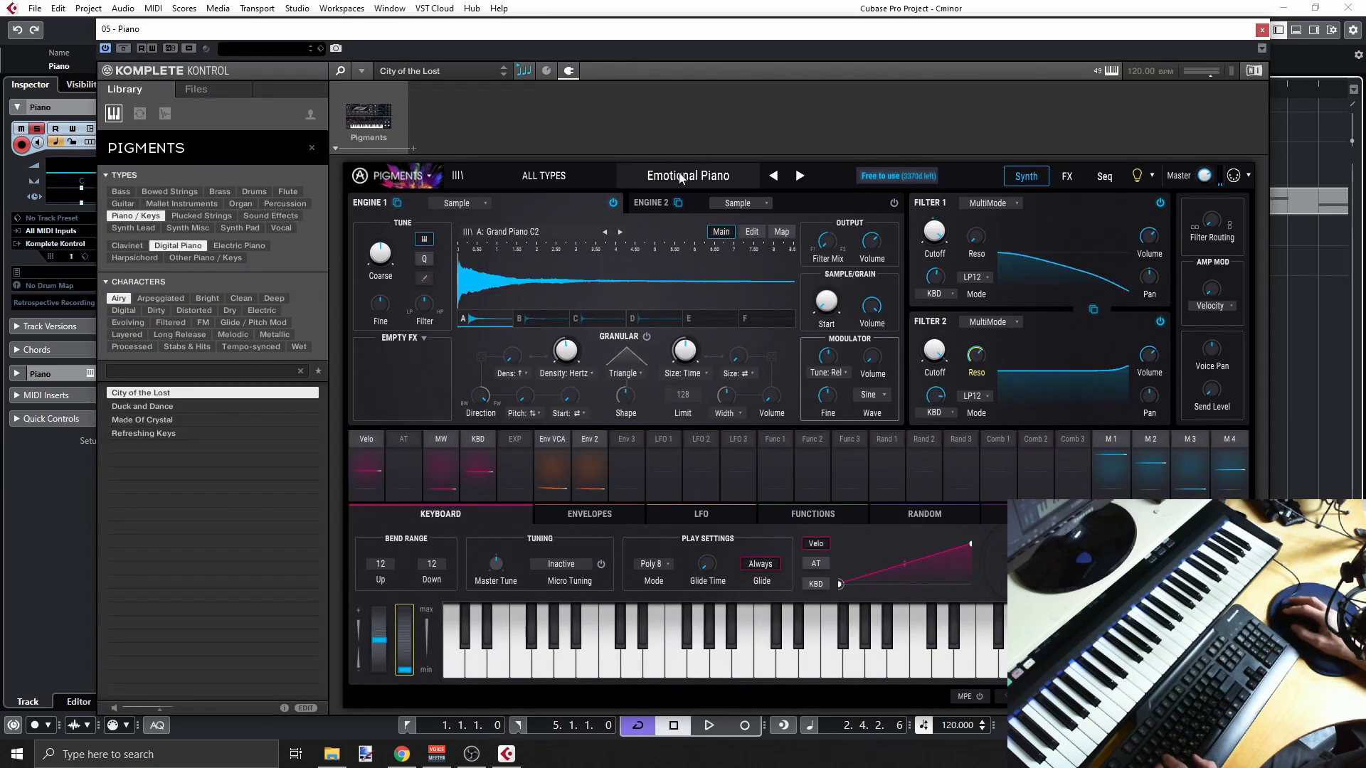
left_click(560, 179)
mouse_move(539, 374)
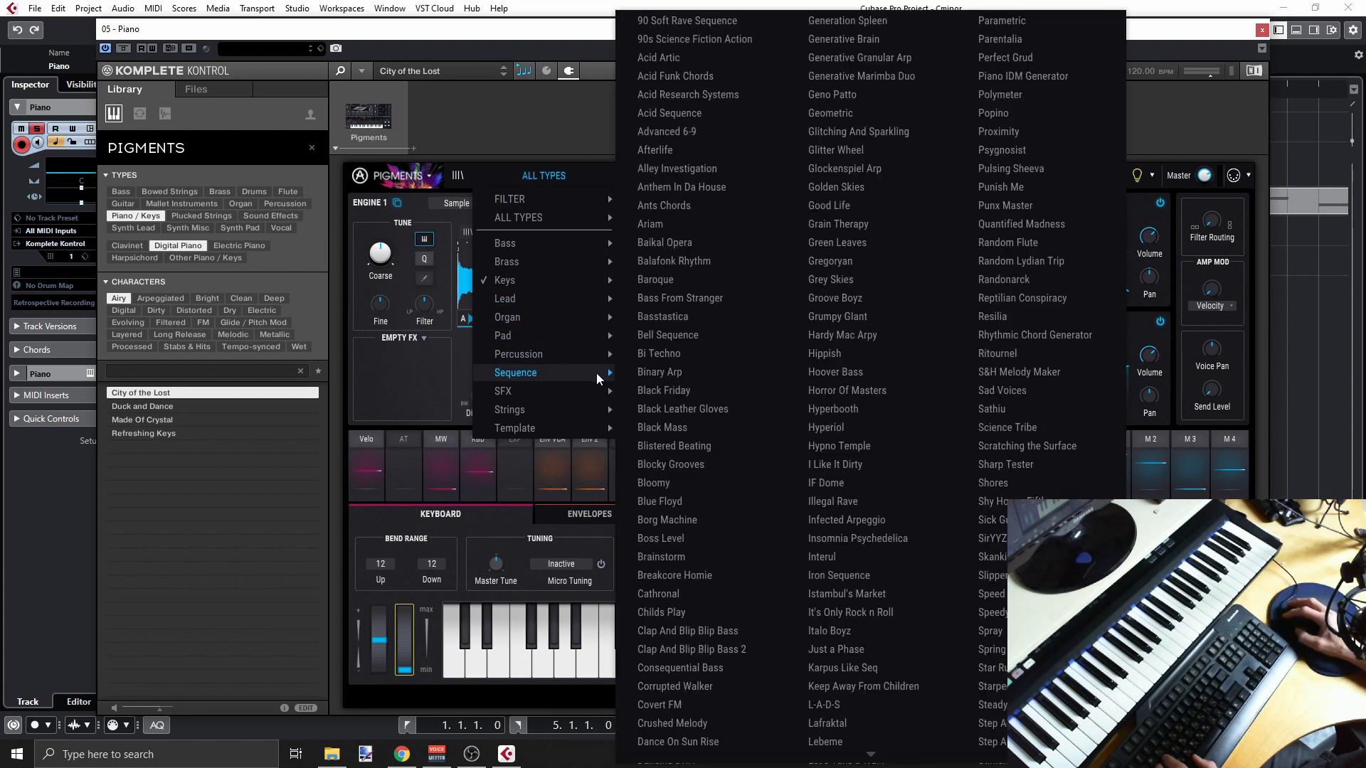
left_click(839, 355)
key("space")
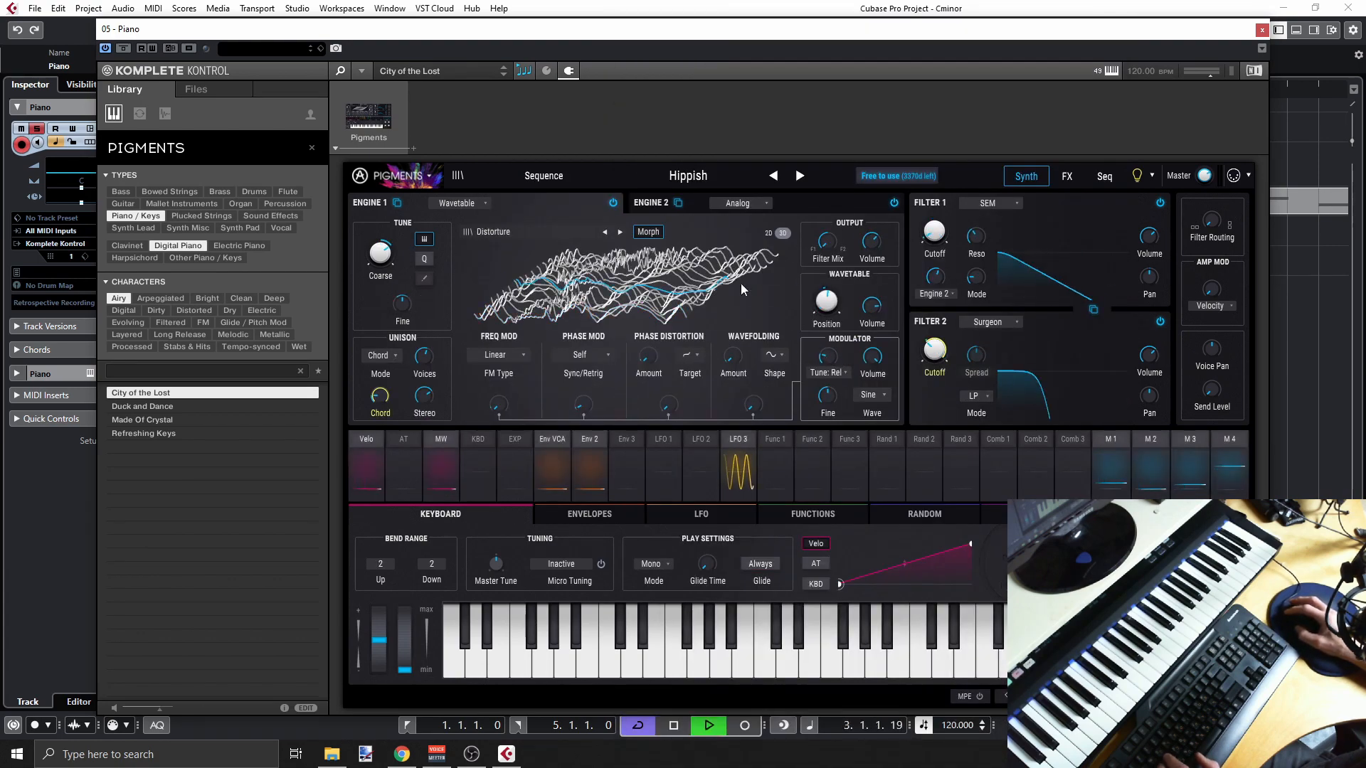
left_click(1260, 32)
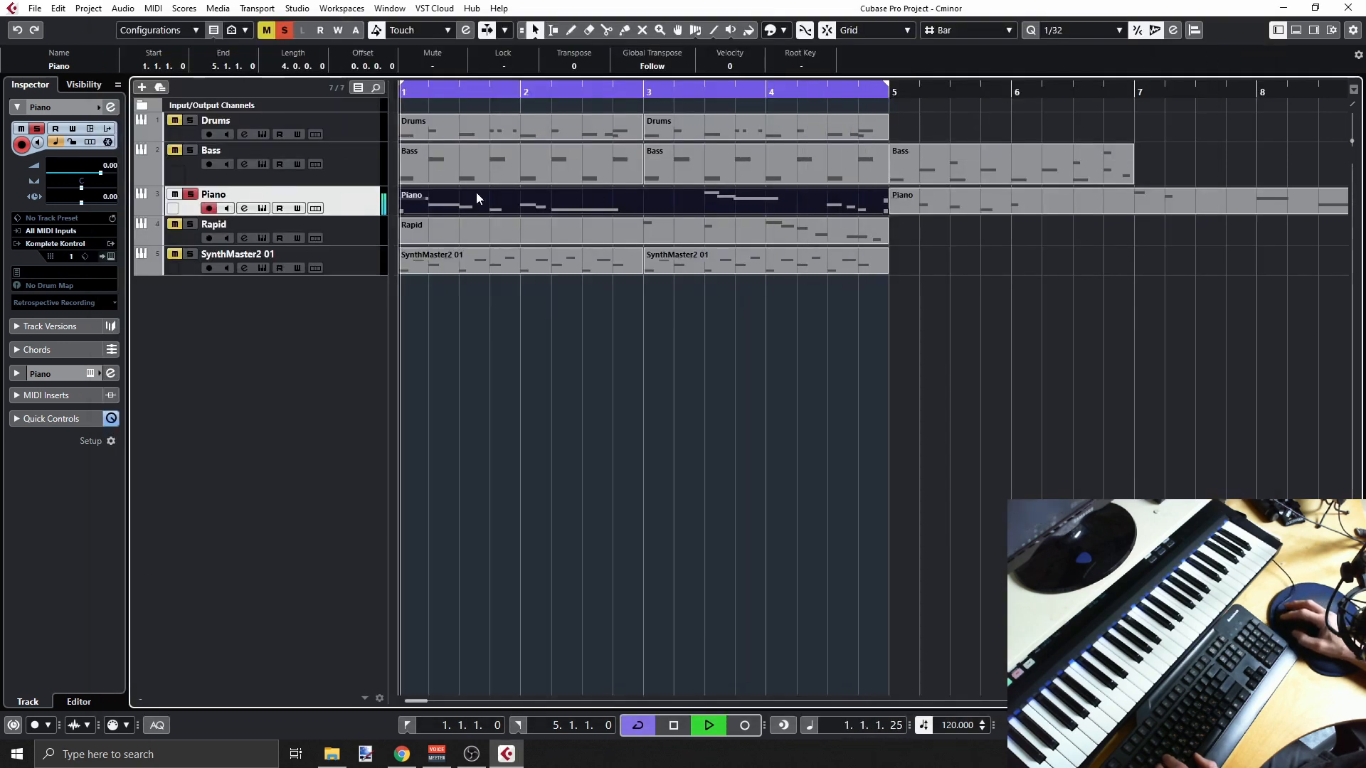
Audition the Sequence presets Crushed Melody, Dance On Sun Rise and Dancing DNA in Pigments during playback of the piano melody
left_click(244, 208)
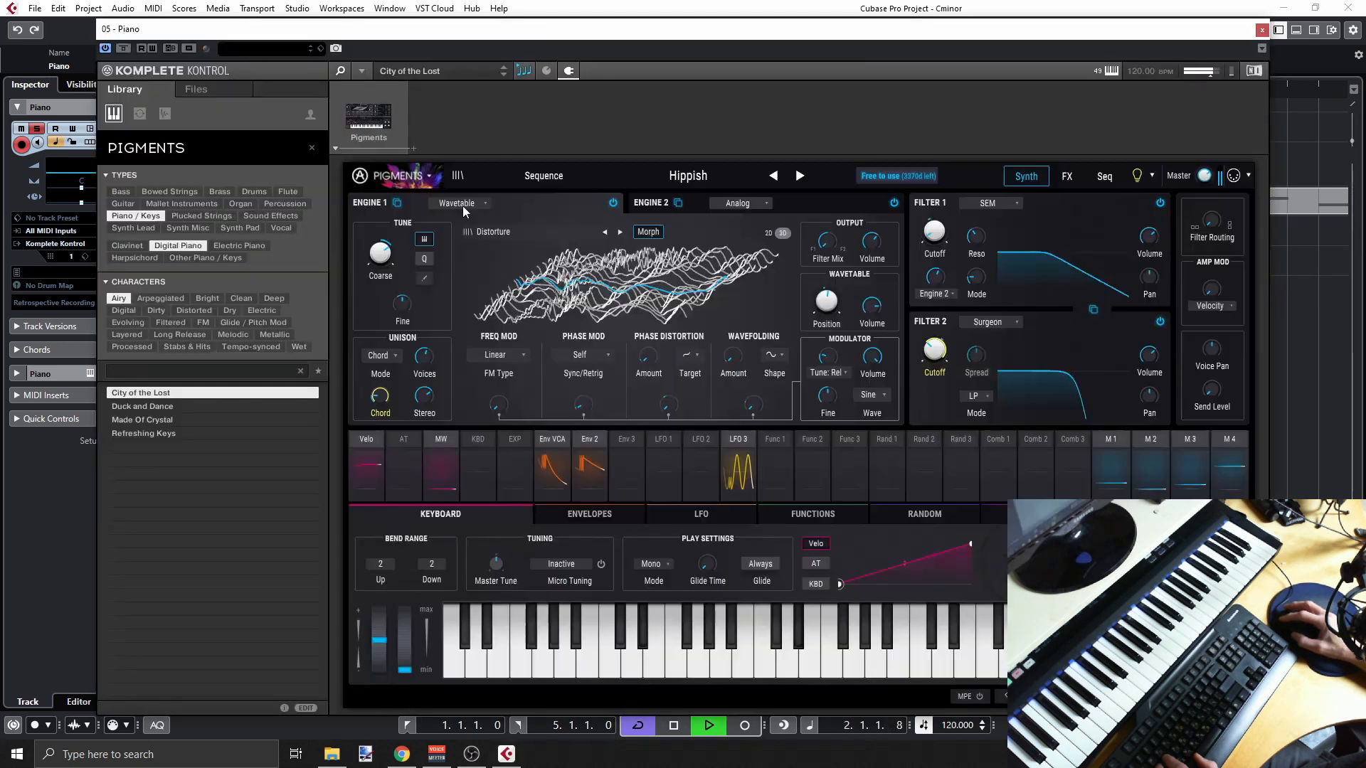
left_click(538, 175)
left_click(645, 175)
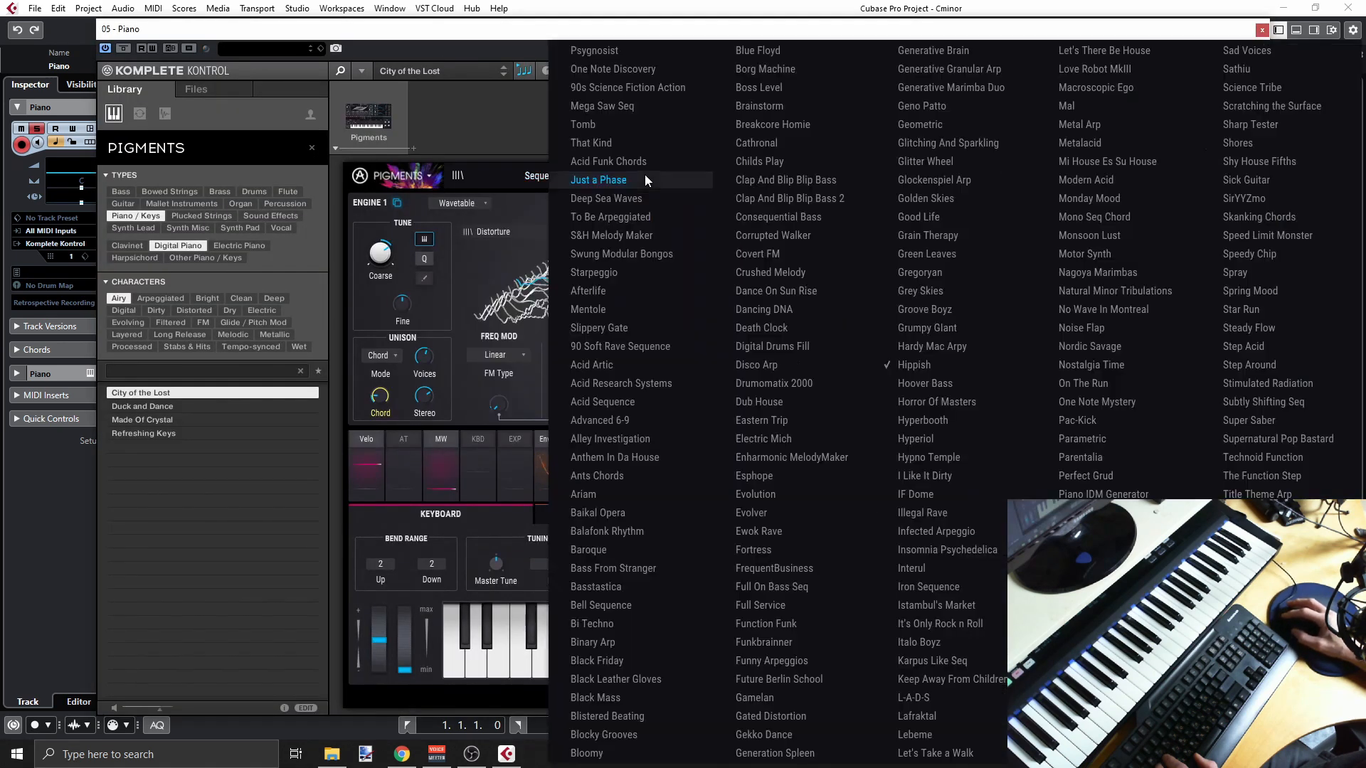
left_click(800, 267)
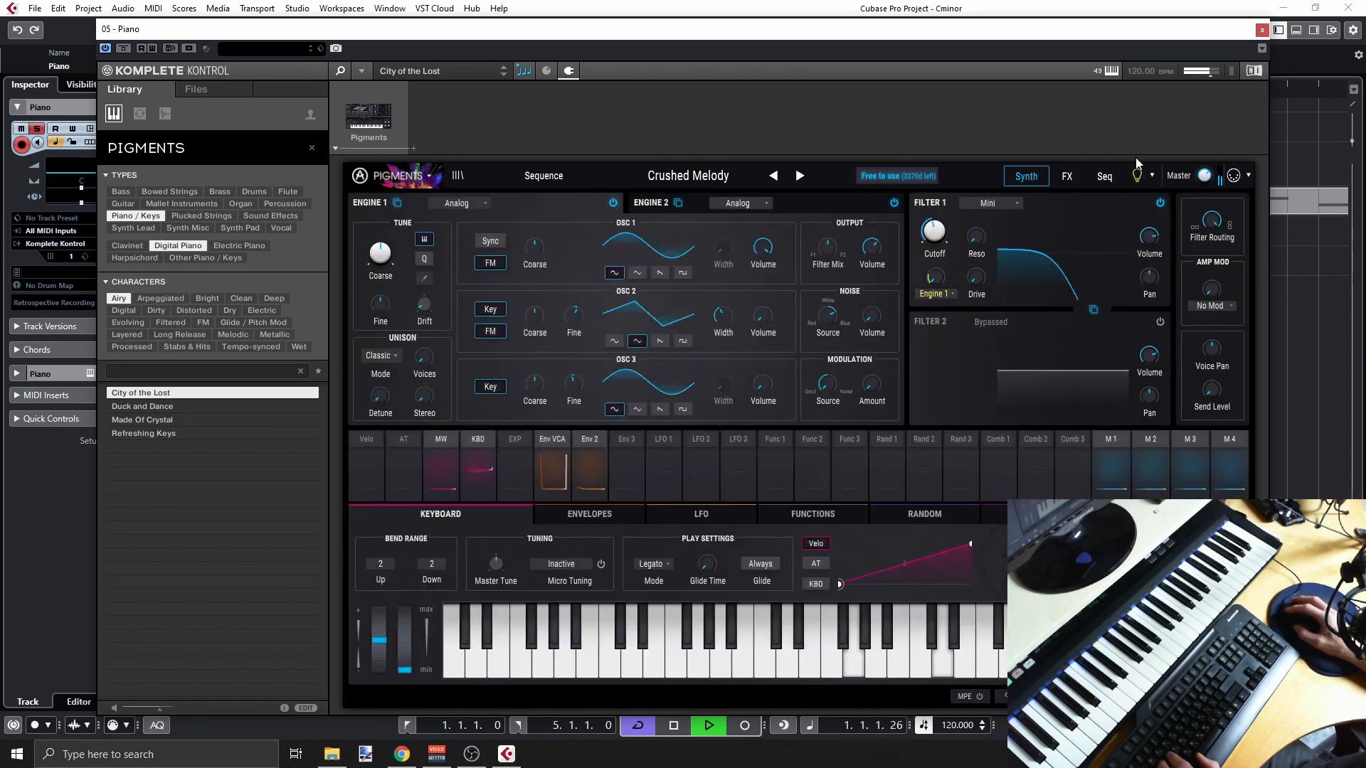
left_click(801, 176)
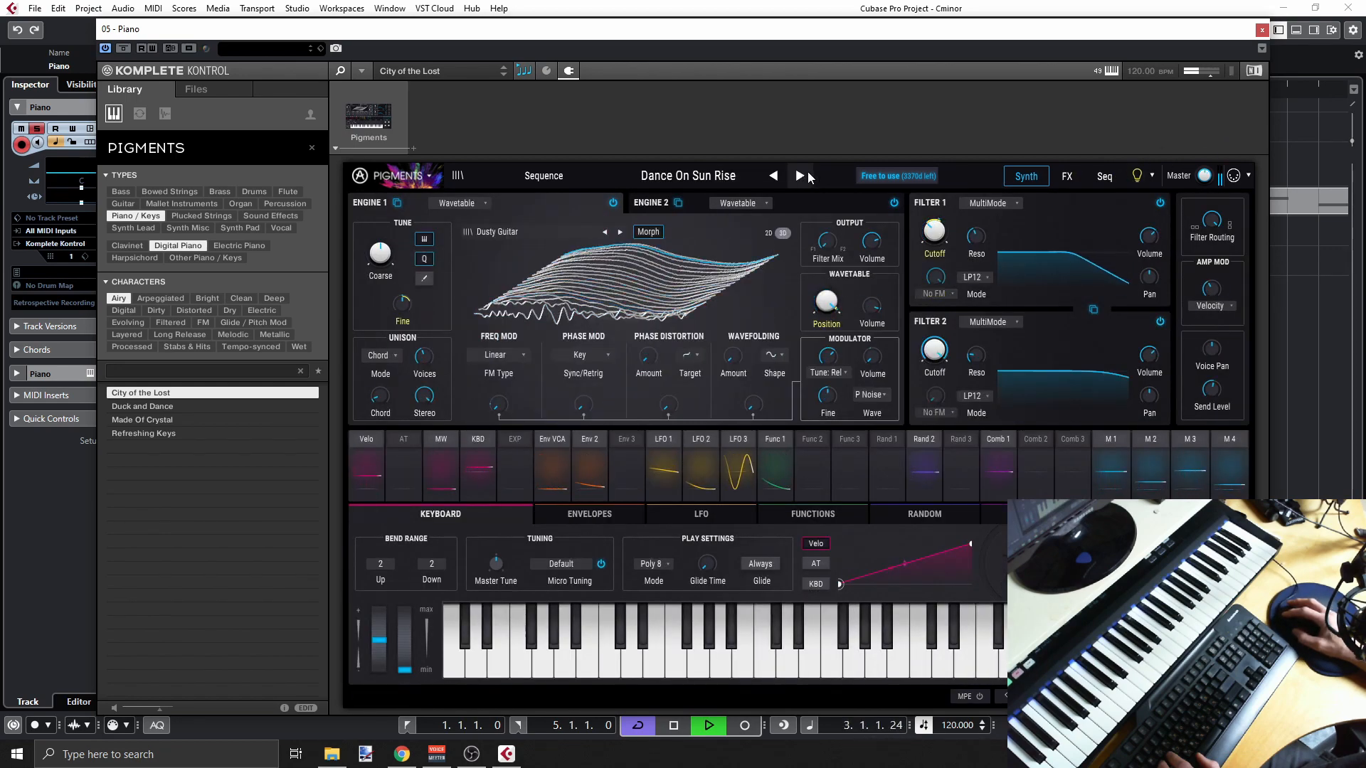
left_click(799, 178)
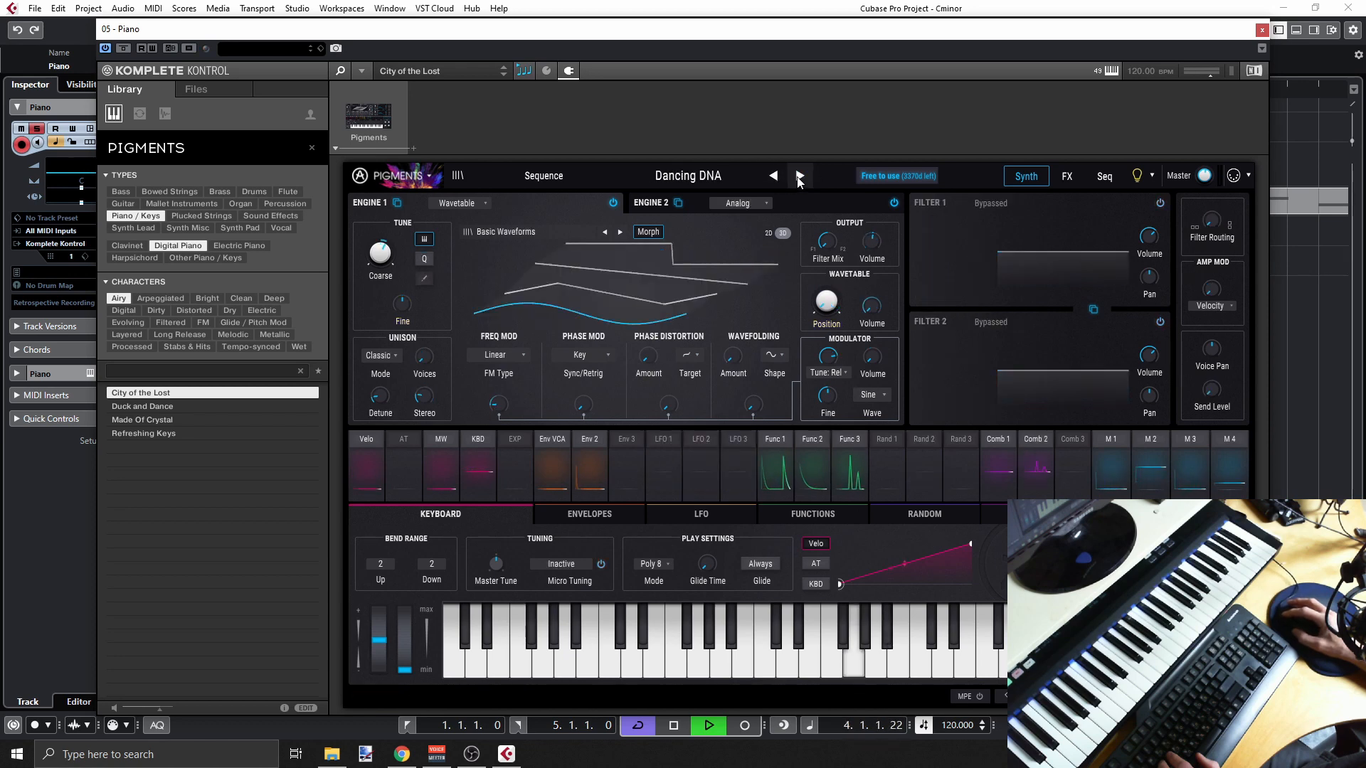
Load the Spring Mood preset in Pigments, listen to the melody with it and close the instrument
left_click(686, 178)
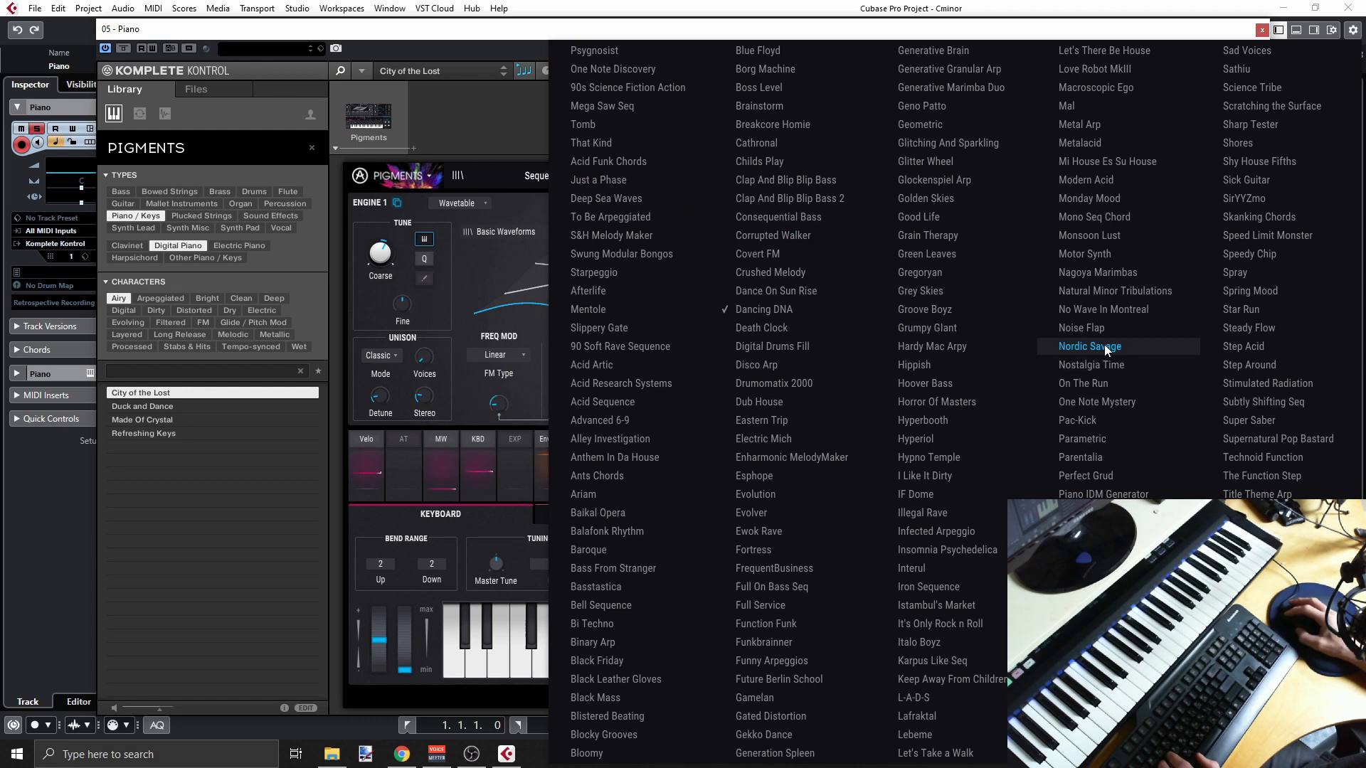
left_click(1244, 290)
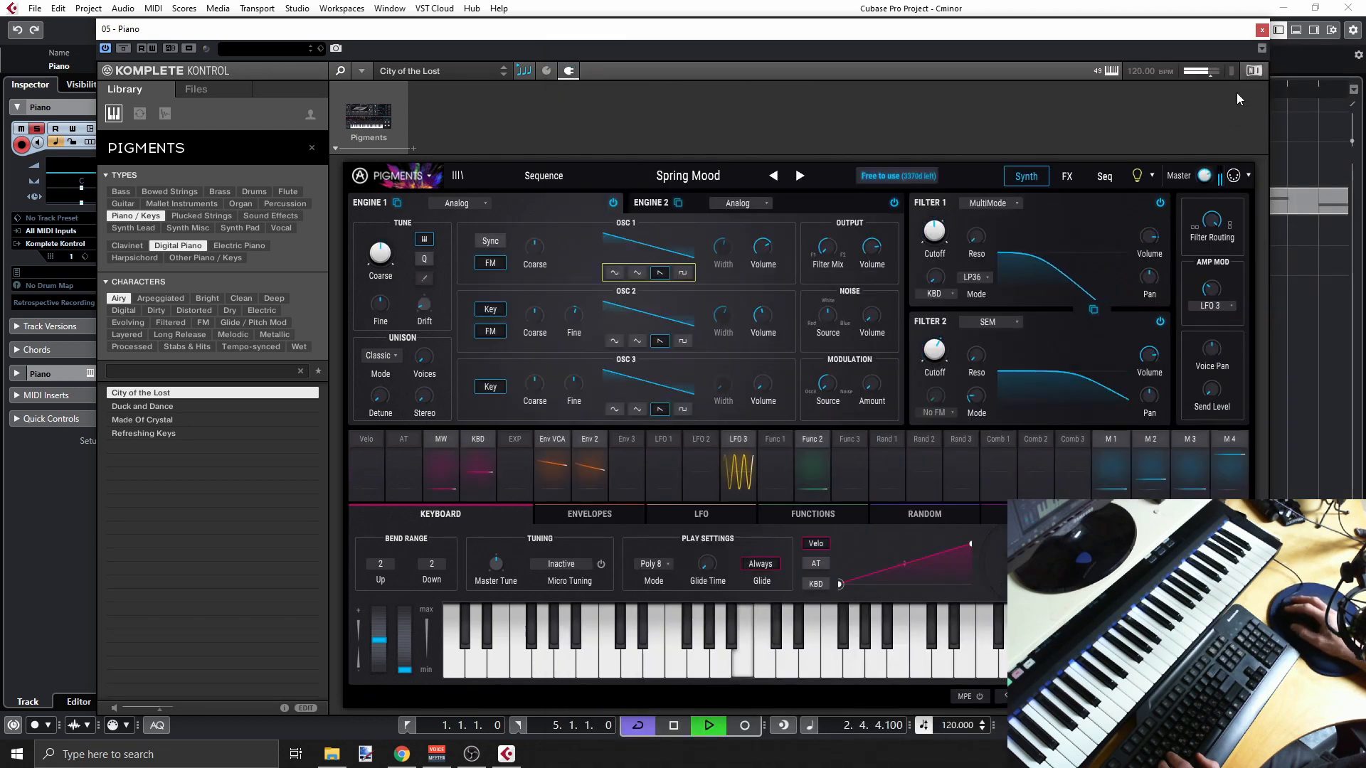
left_click(1262, 29)
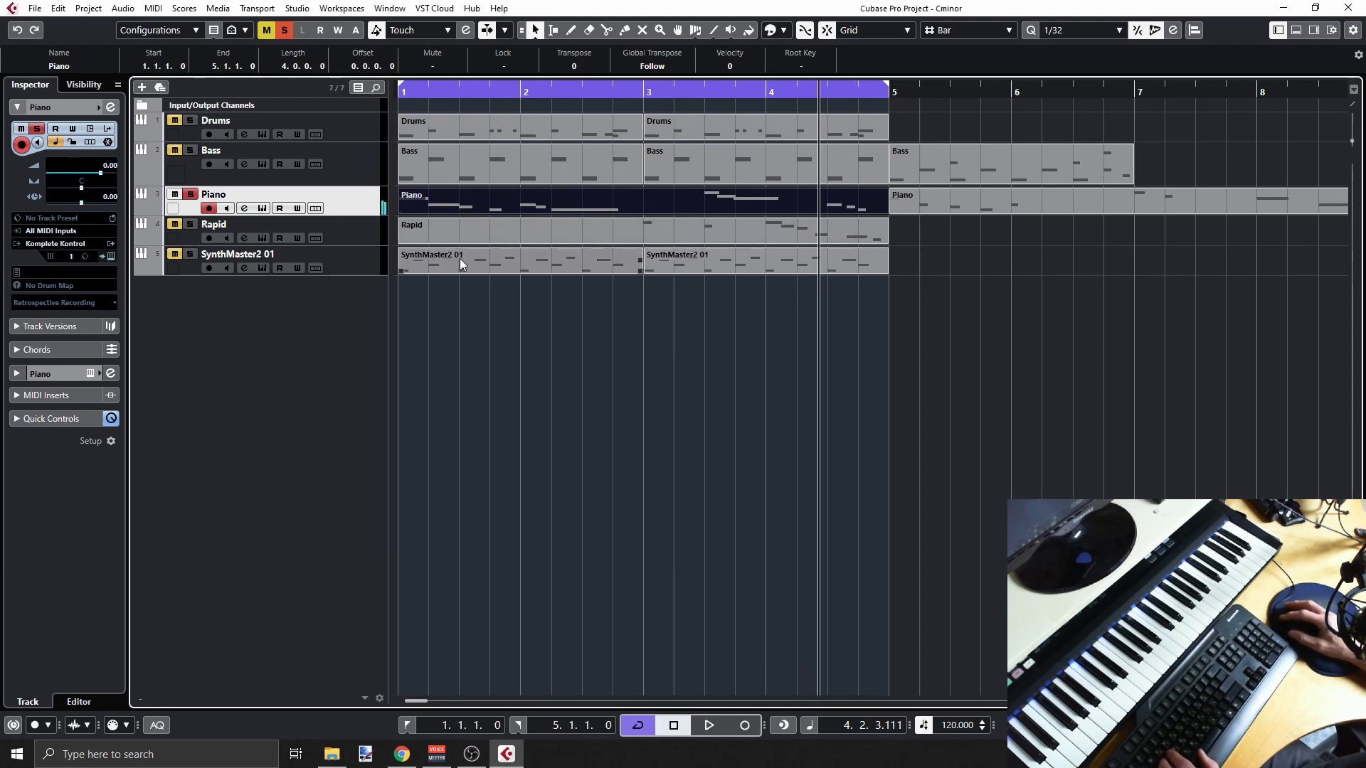
Move the two SynthMaster2 01 parts to start at bar 6, and move the first Piano part onto the SynthMaster2 01 track at bar 1
left_click_drag(962, 259, 900, 264)
left_click_drag(661, 205, 755, 264)
left_click_drag(939, 268, 1320, 261)
left_click(809, 259)
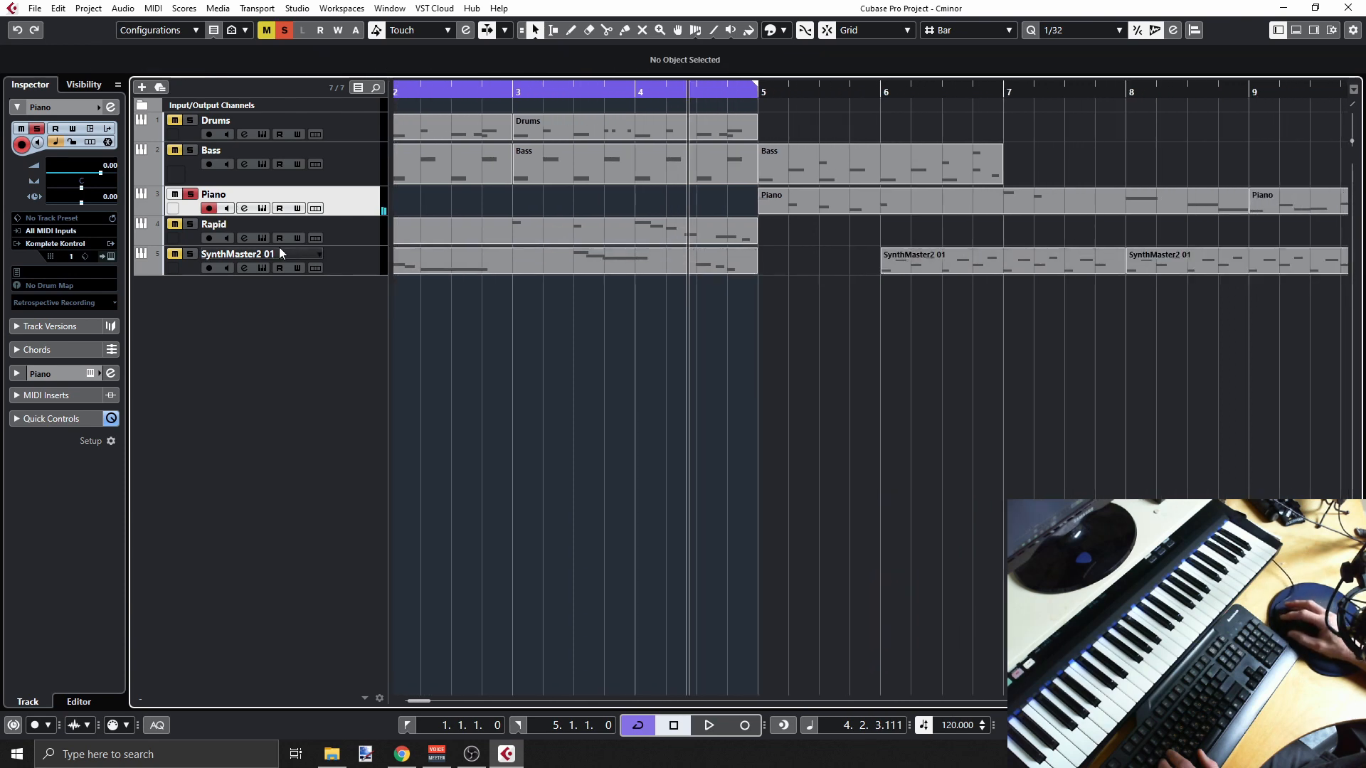
Solo the SynthMaster2 01 track instead of Piano, select it and play the moved melody from the project start
left_click(282, 34)
left_click(190, 254)
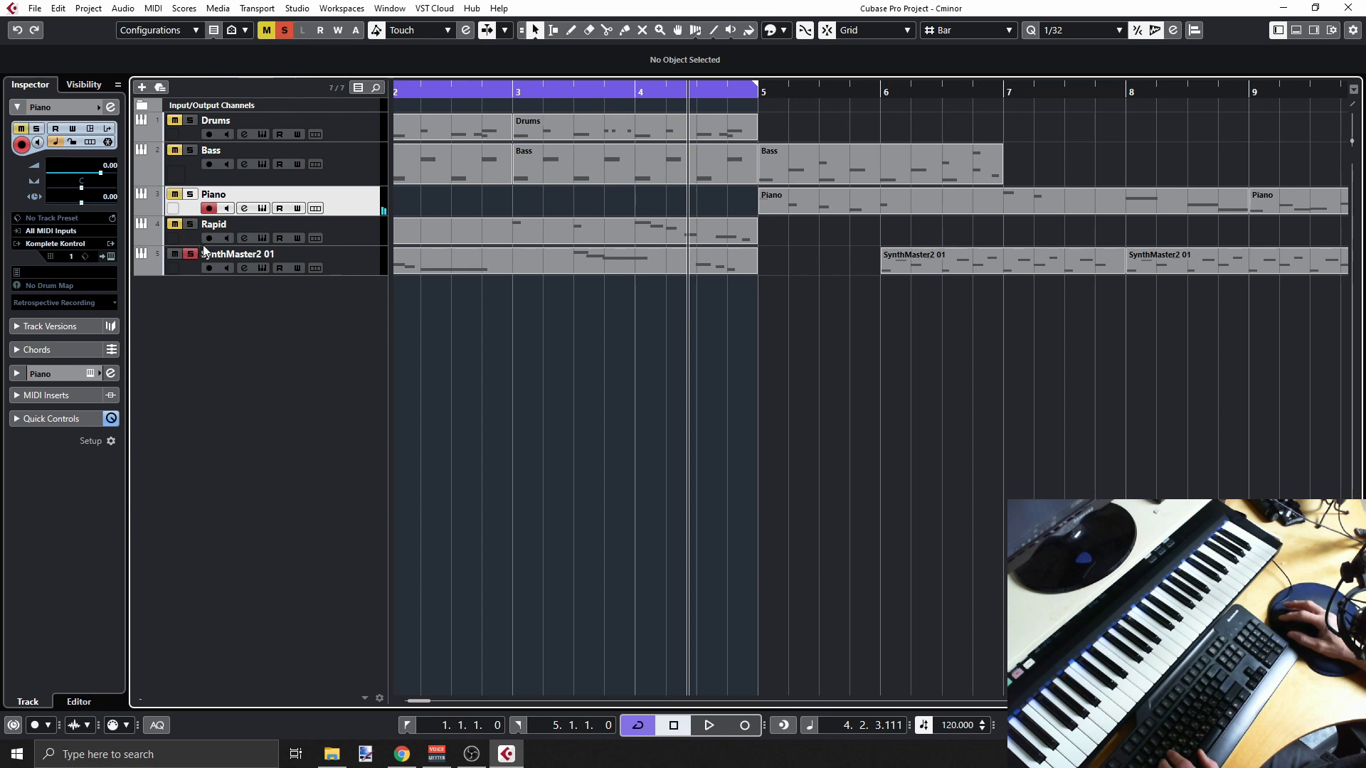
left_click(517, 91)
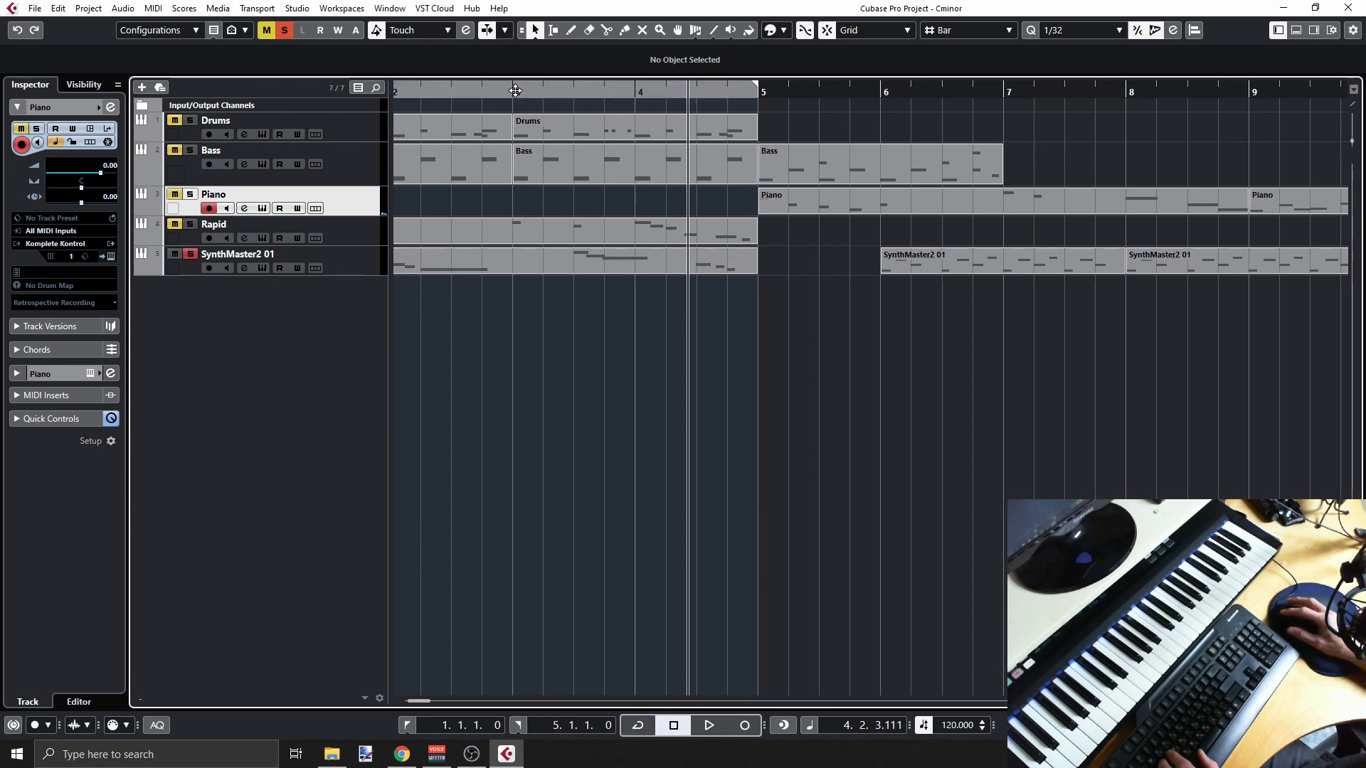
key("KP_0")
key("KP_0")
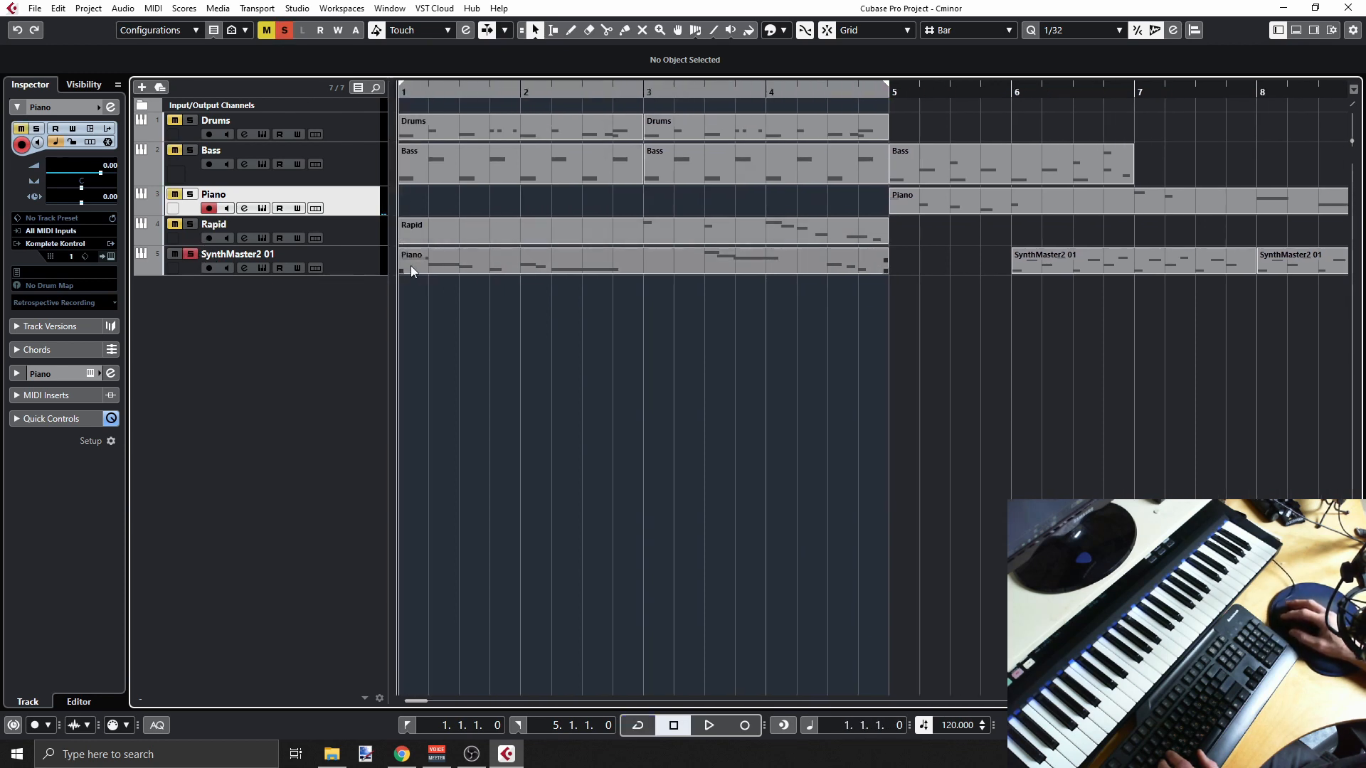
left_click(355, 271)
key("space")
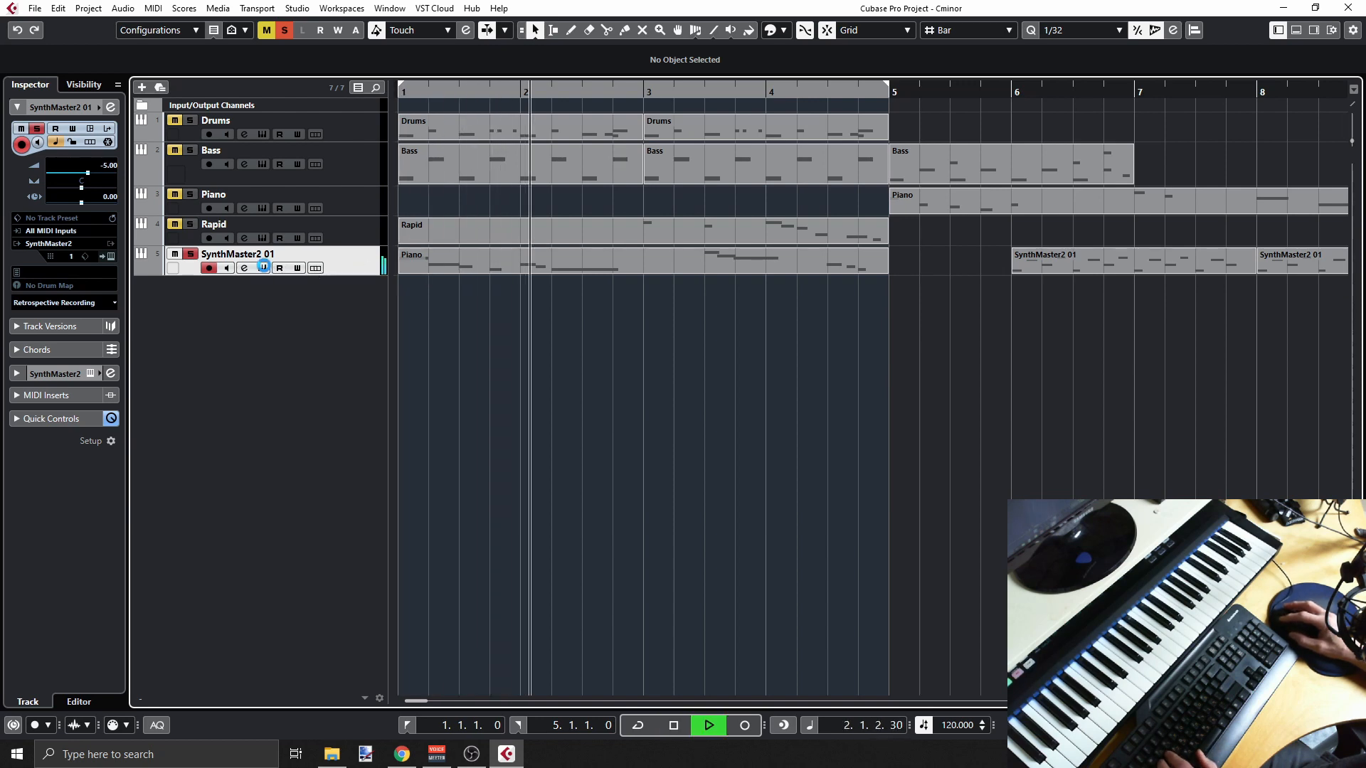
Load the LD Baloo preset in the SynthMaster2 instrument and loop playback over bars 1 to 4
left_click(262, 268)
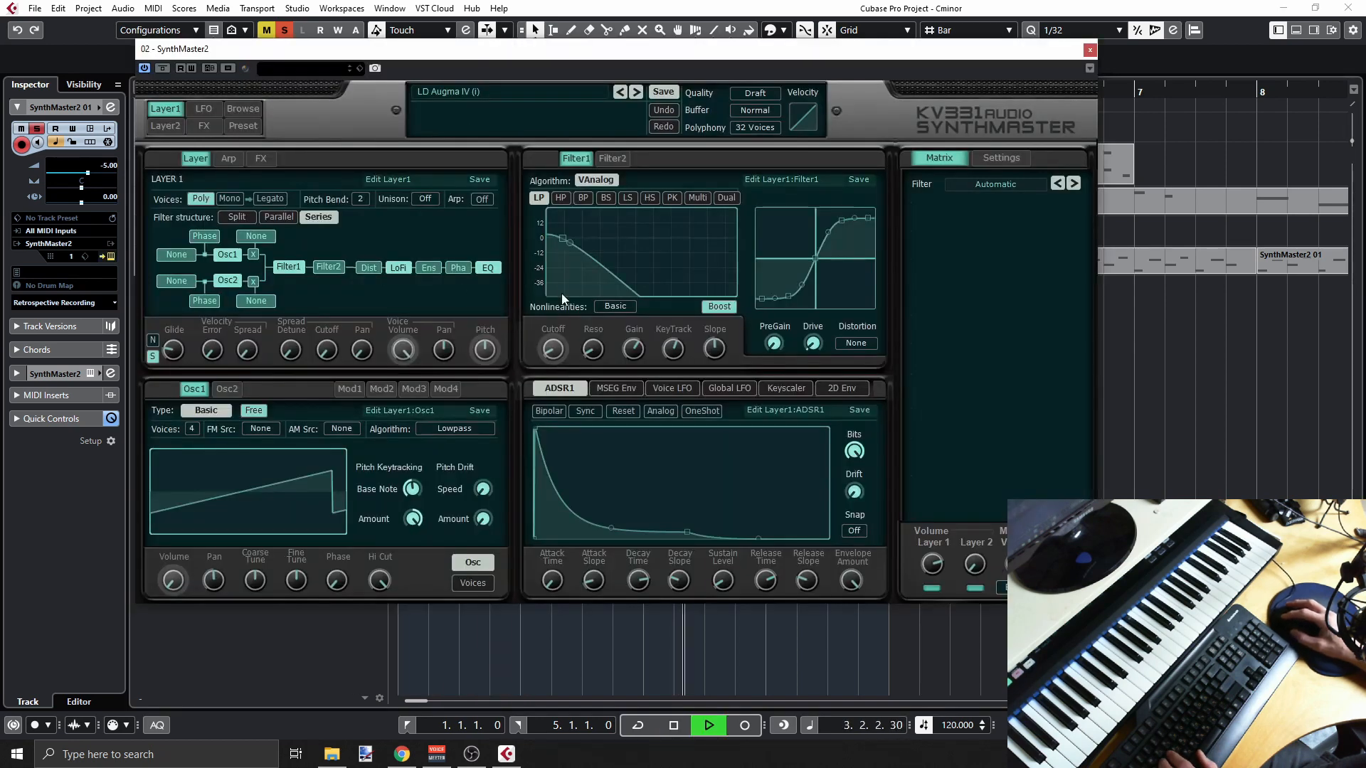
left_click(250, 109)
left_click(767, 397)
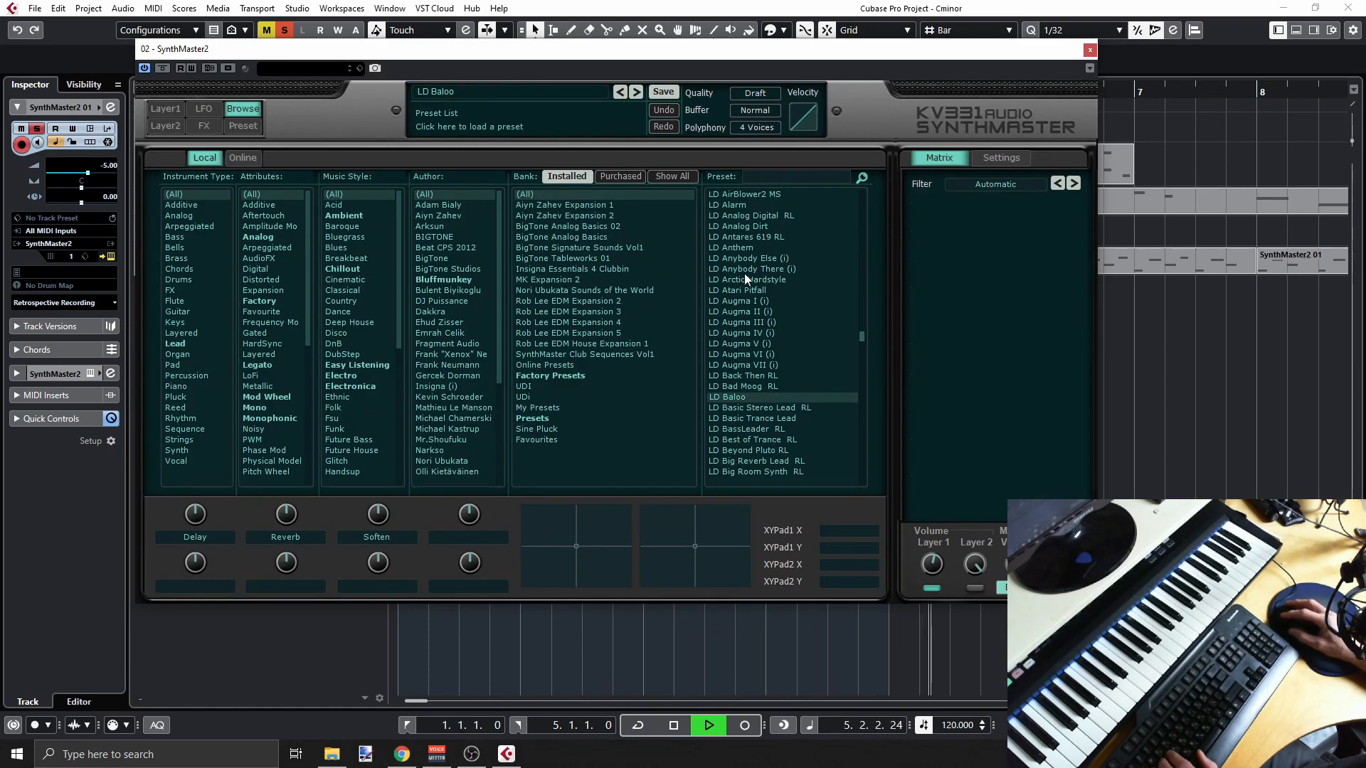
left_click(1089, 51)
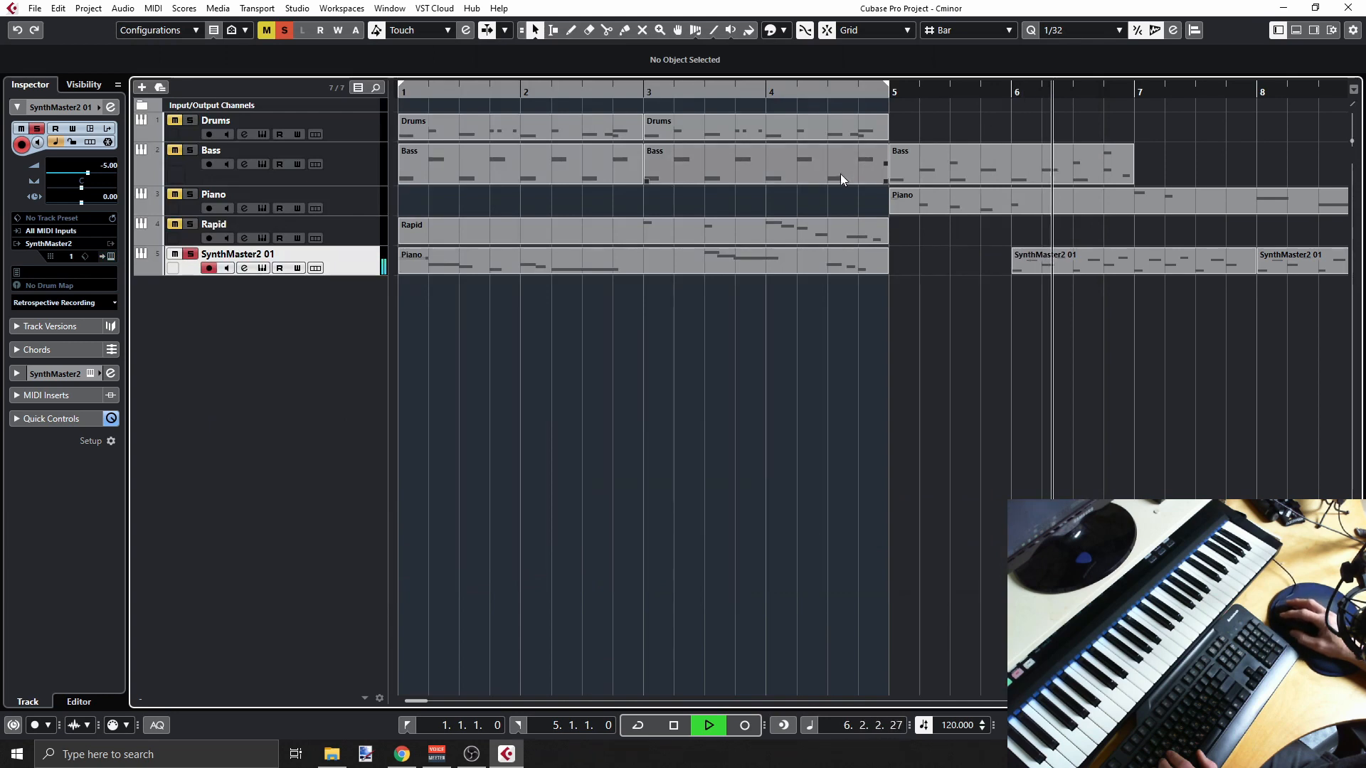
left_click(805, 87)
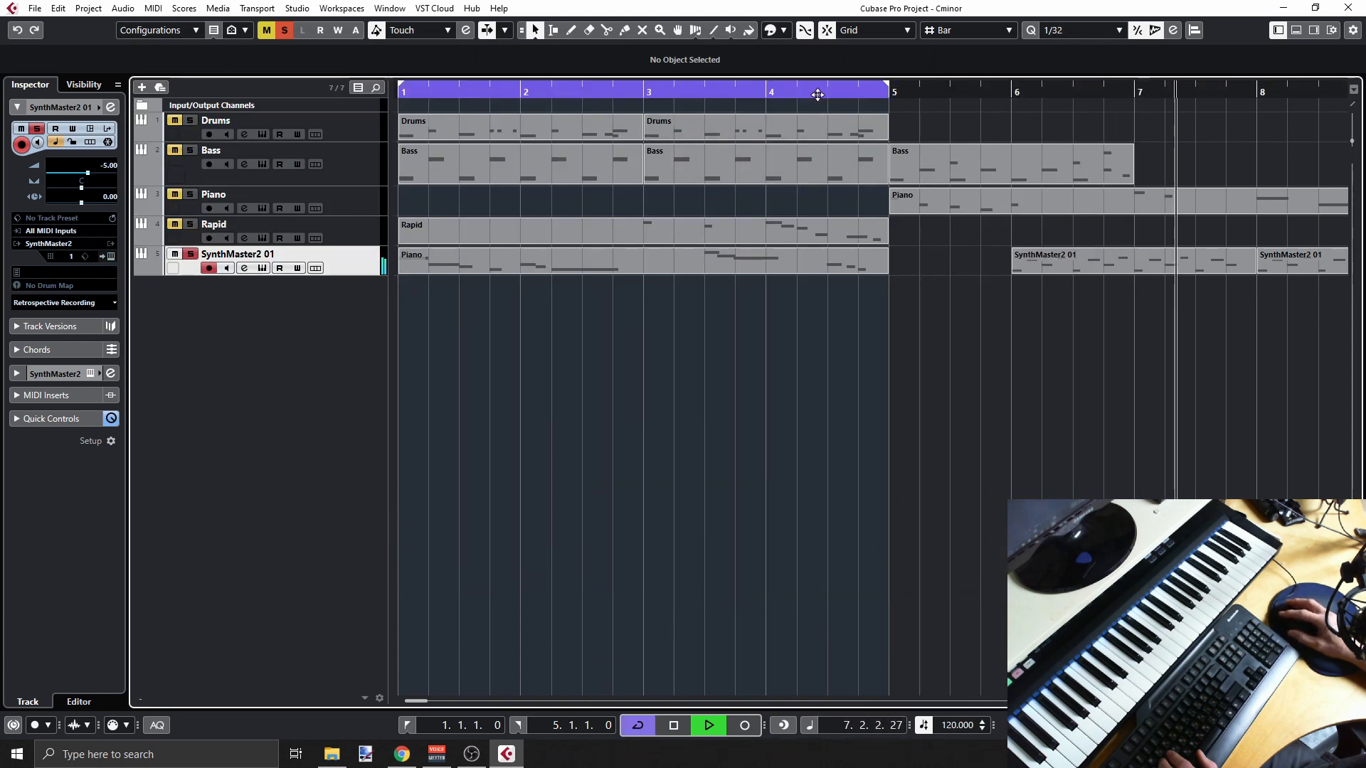
left_click(816, 94)
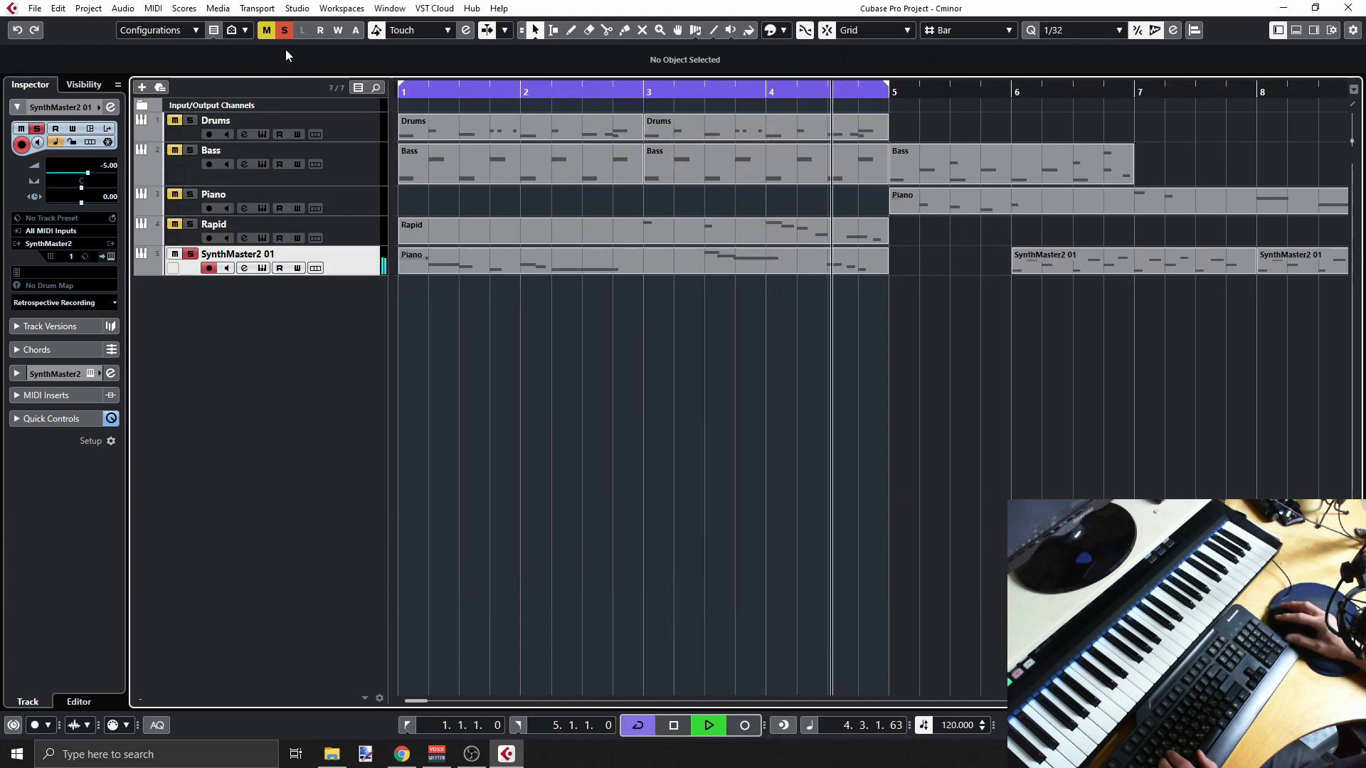
Clear all solos and mutes, play all the tracks together and stop playback
left_click(284, 31)
left_click(174, 120)
left_click(190, 120)
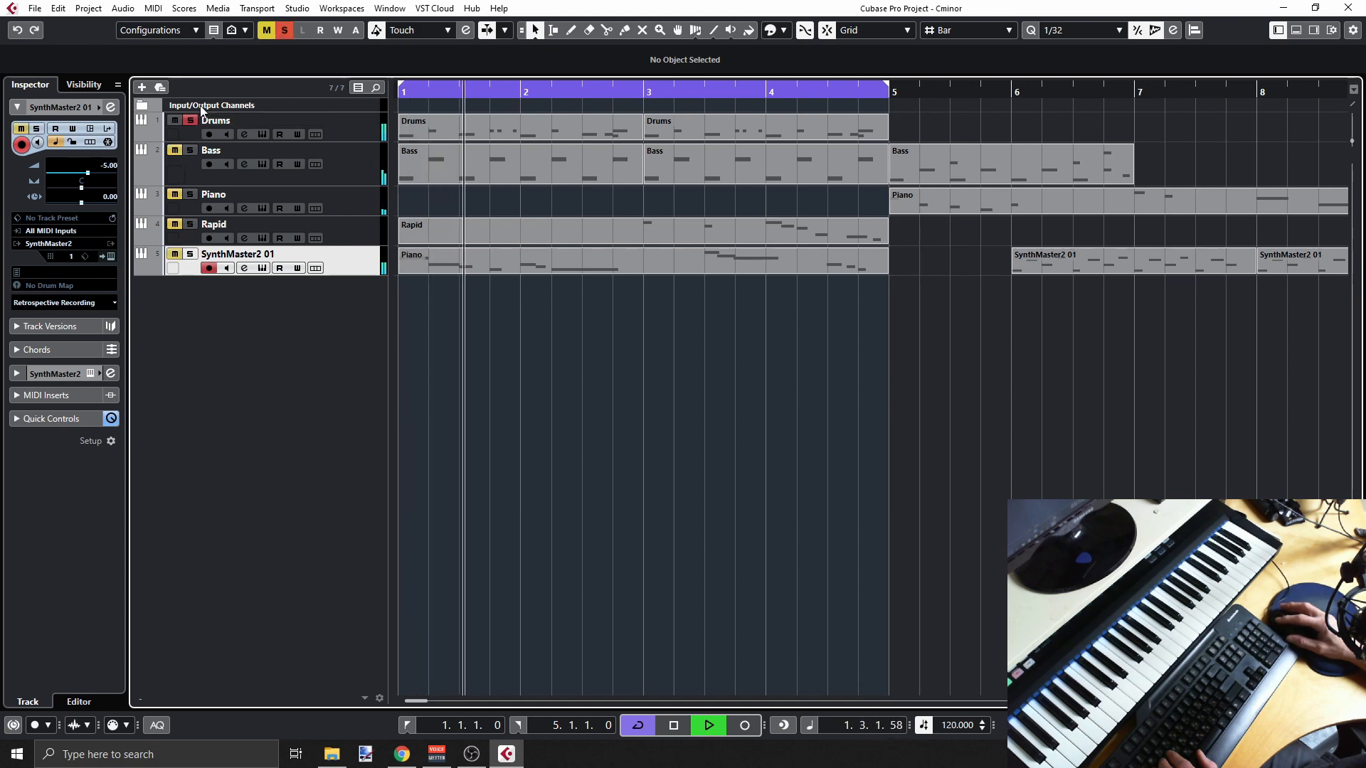
left_click(284, 31)
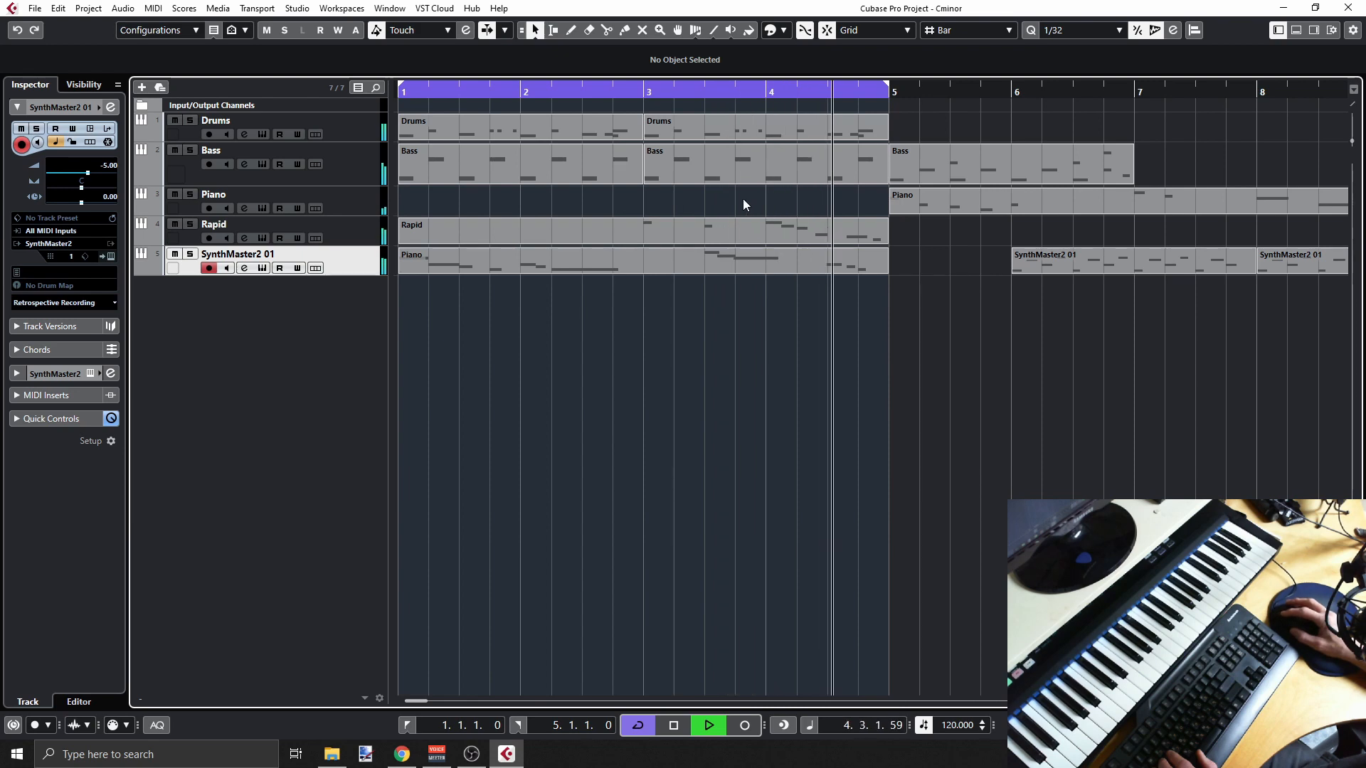
key("space")
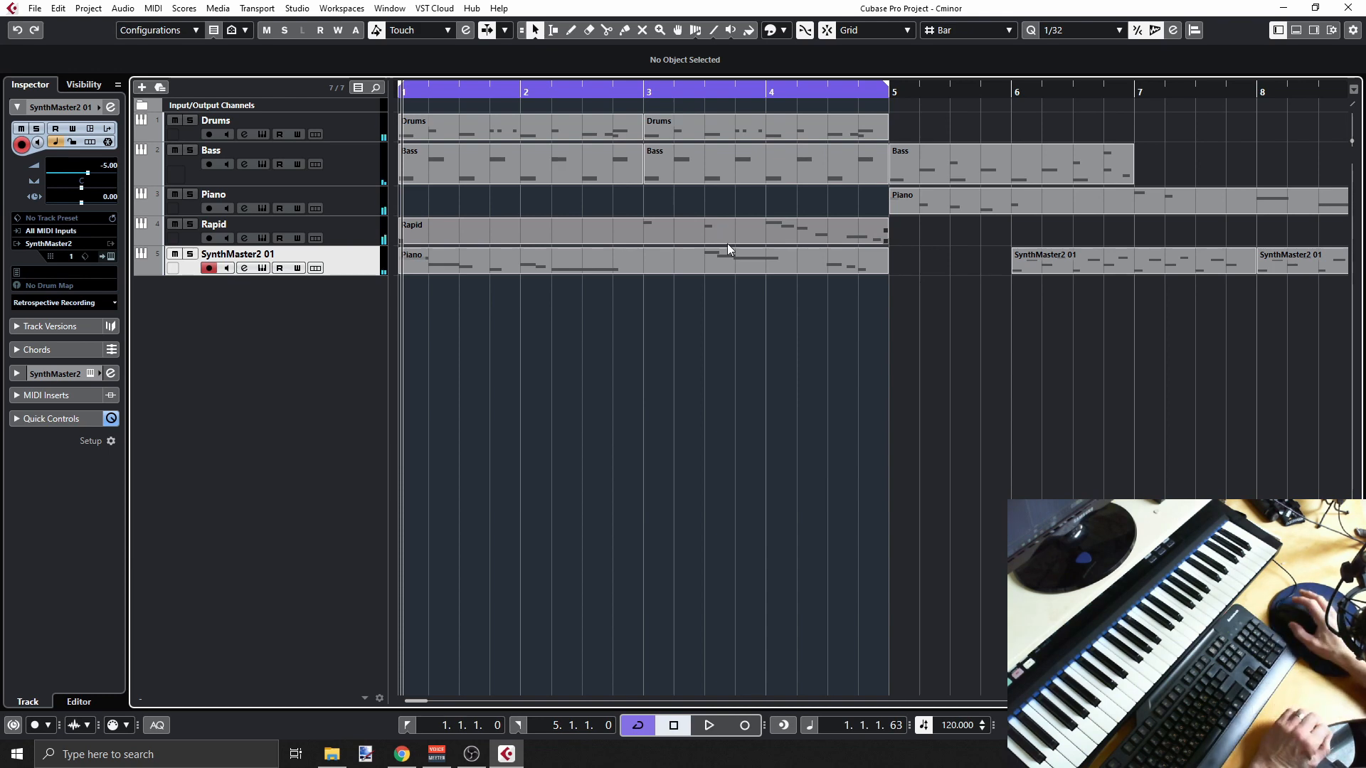
Mute the SynthMaster2 01 and Rapid tracks and select the Piano track
left_click(174, 254)
left_click(174, 224)
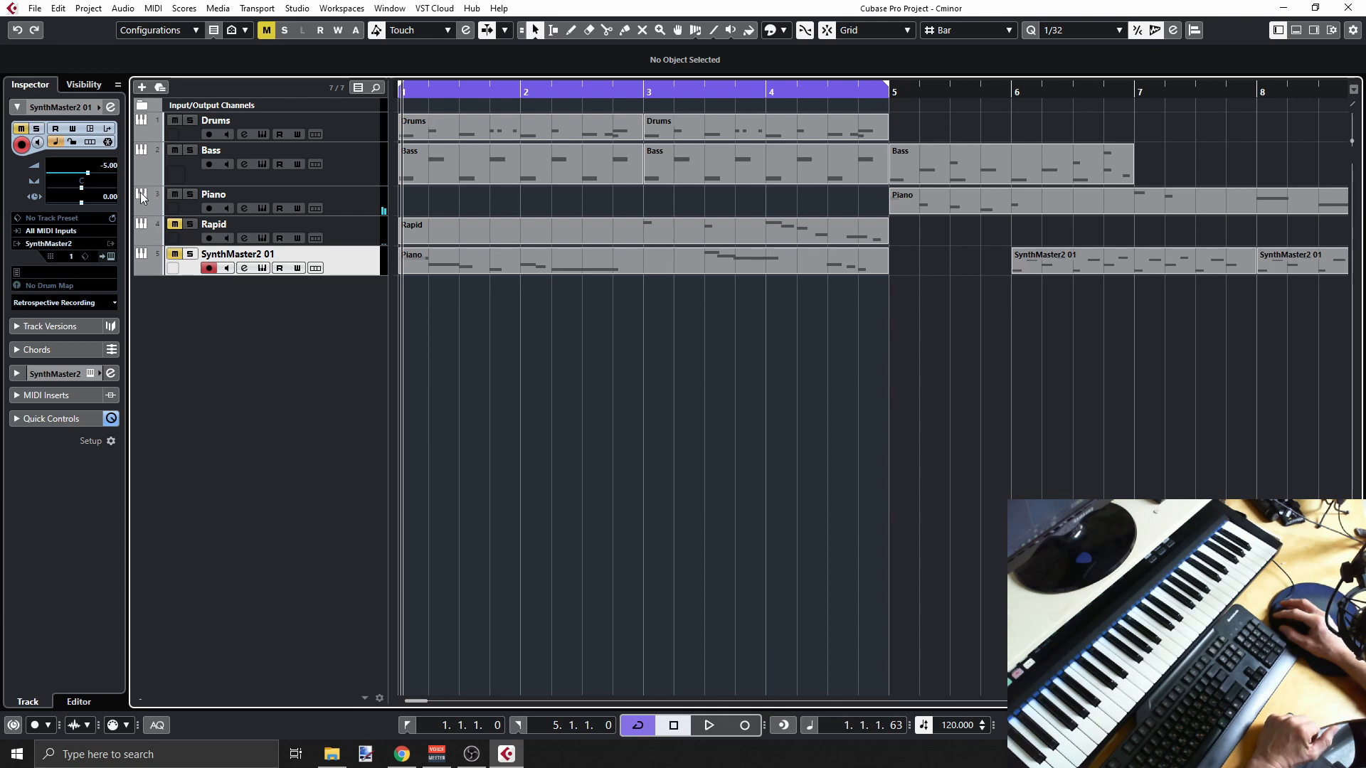
left_click(253, 207)
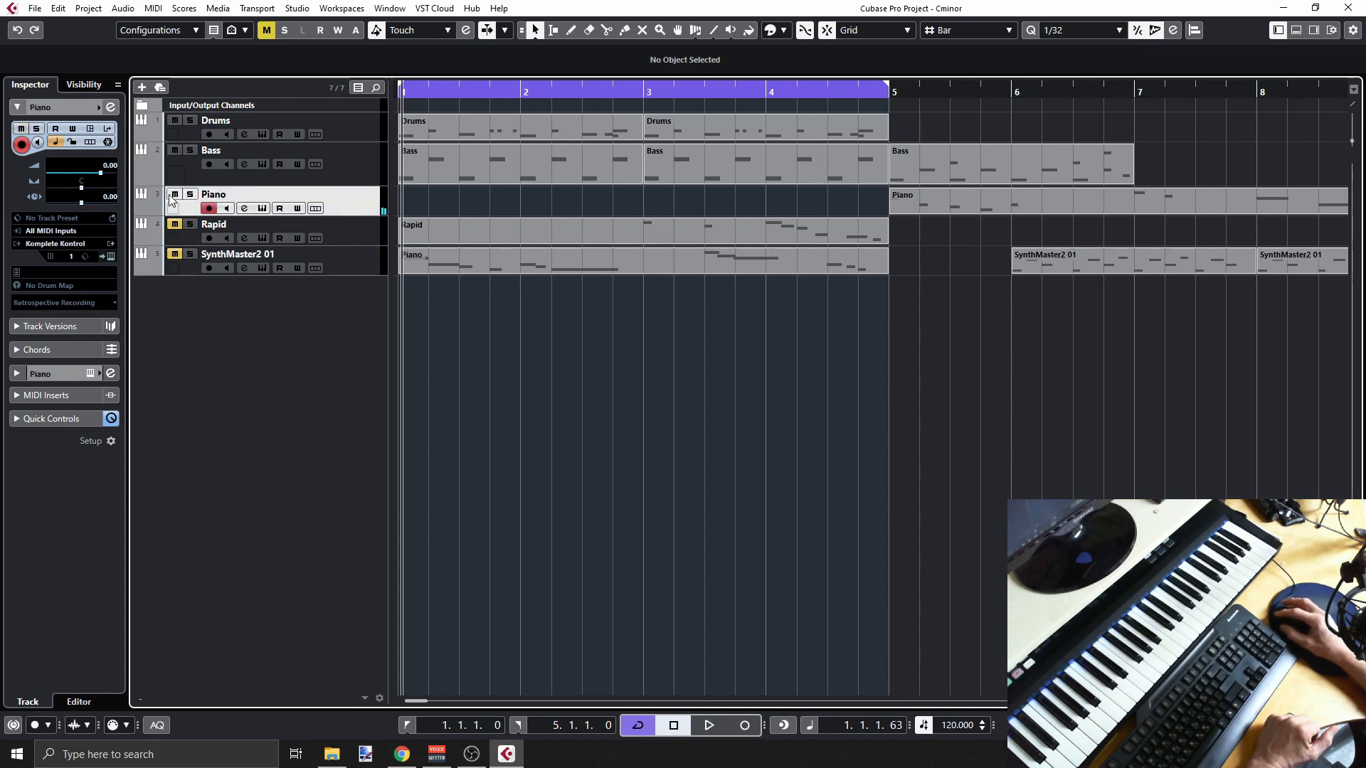